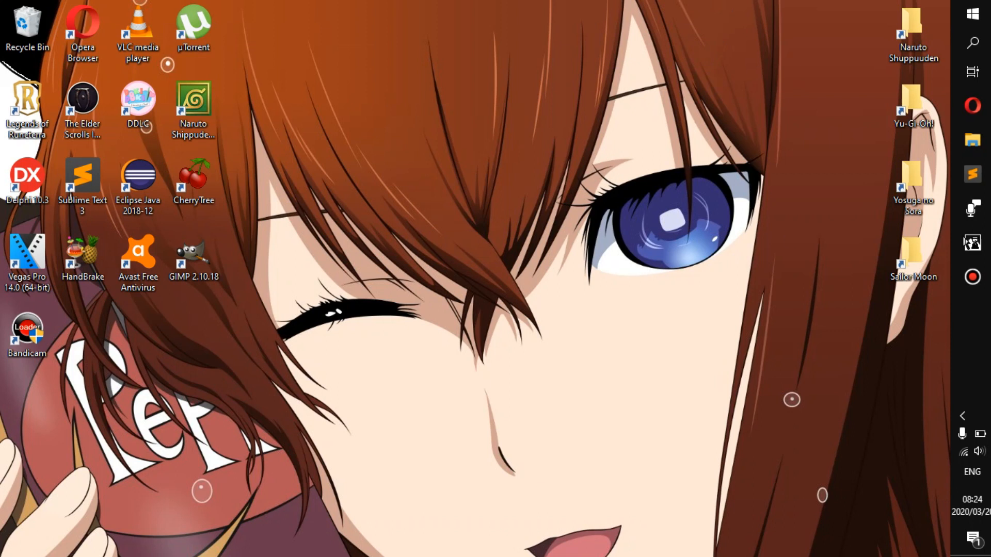
- View Virgo_asking_for_punishment.png in Photos, then minimize it
left_click(975, 241)
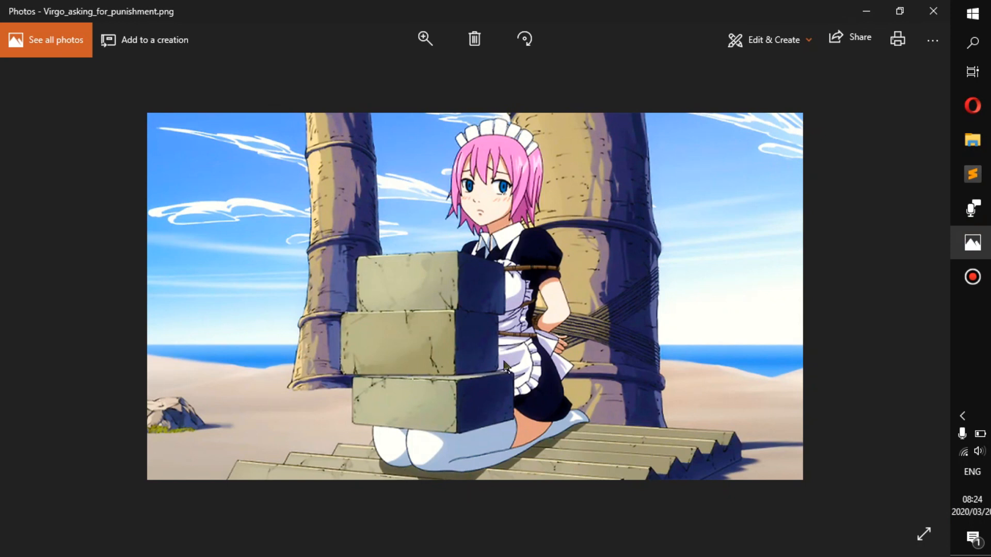
left_click(878, 8)
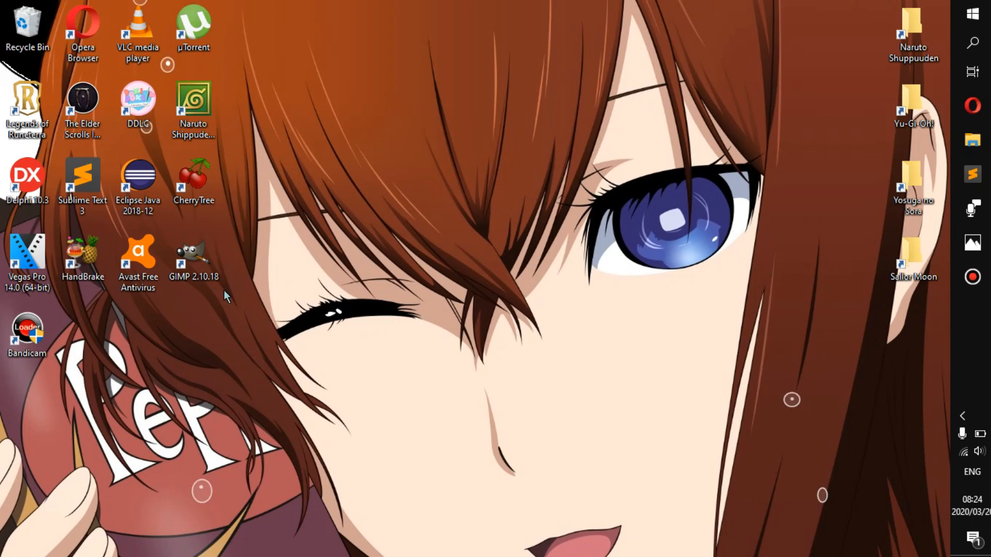
- Start GIMP 2.10.18 and close the Photos window that shows the source image
double_click(204, 256)
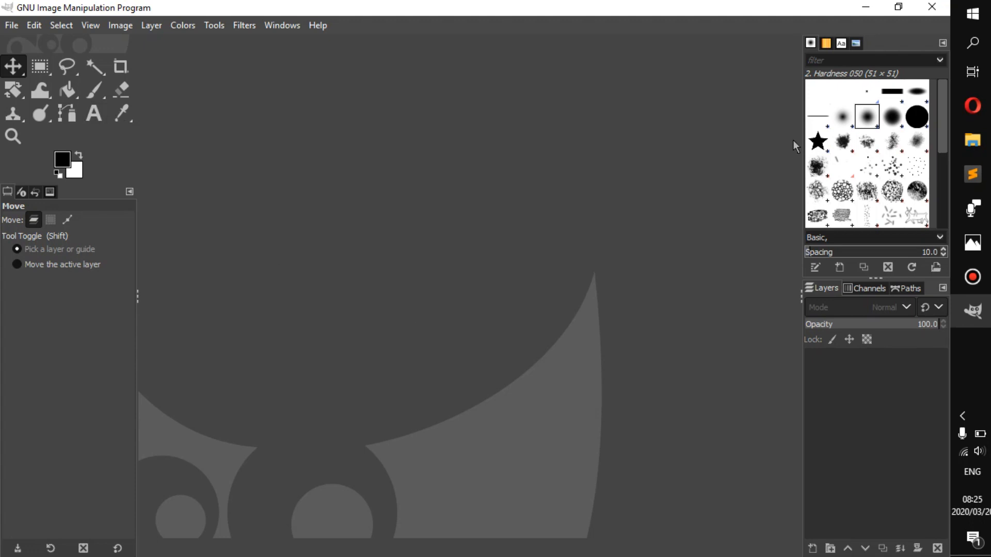
left_click(973, 242)
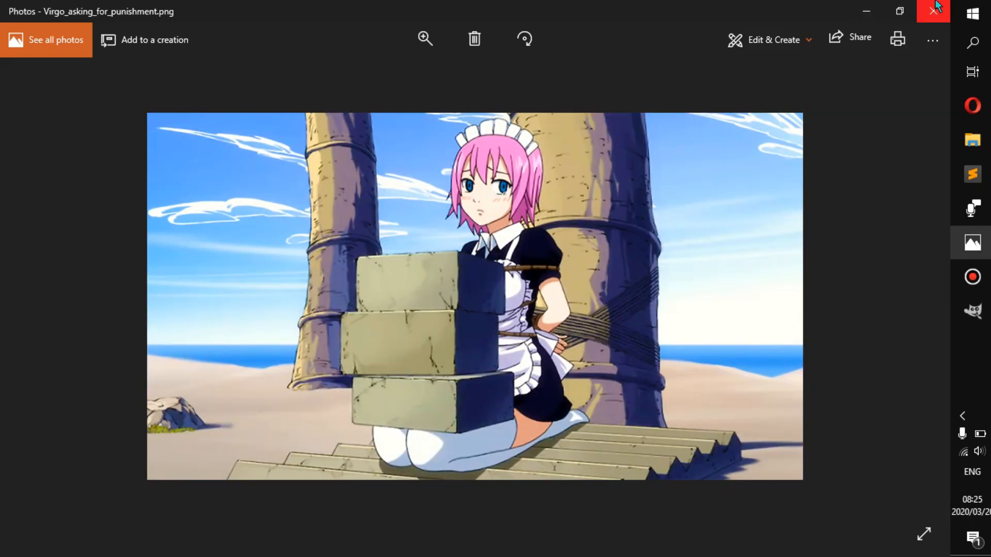
left_click(933, 11)
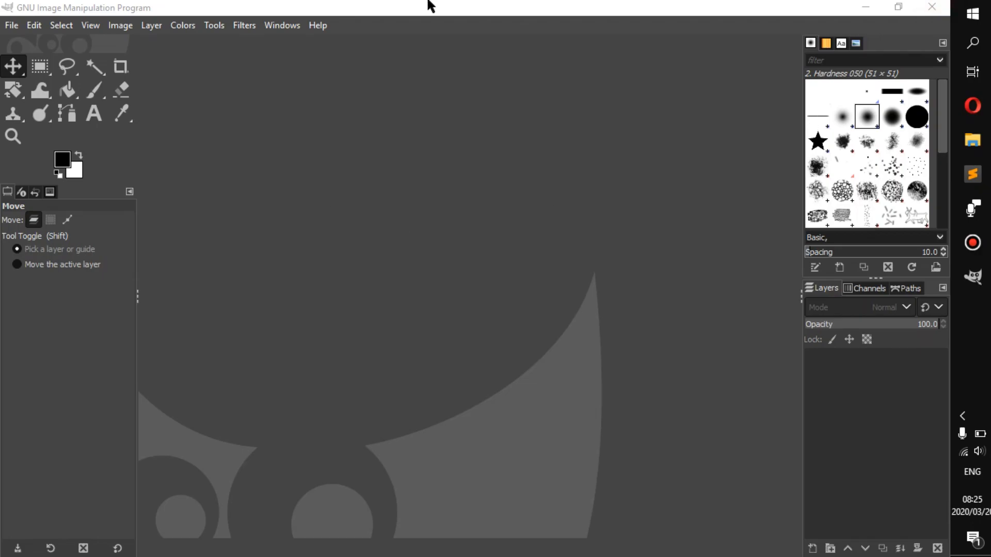
- Load Virgo_asking_for_punishment.png from the Virgo pictures folder into GIMP, keeping its embedded colour profile
mouse_move(431, 6)
left_click(973, 139)
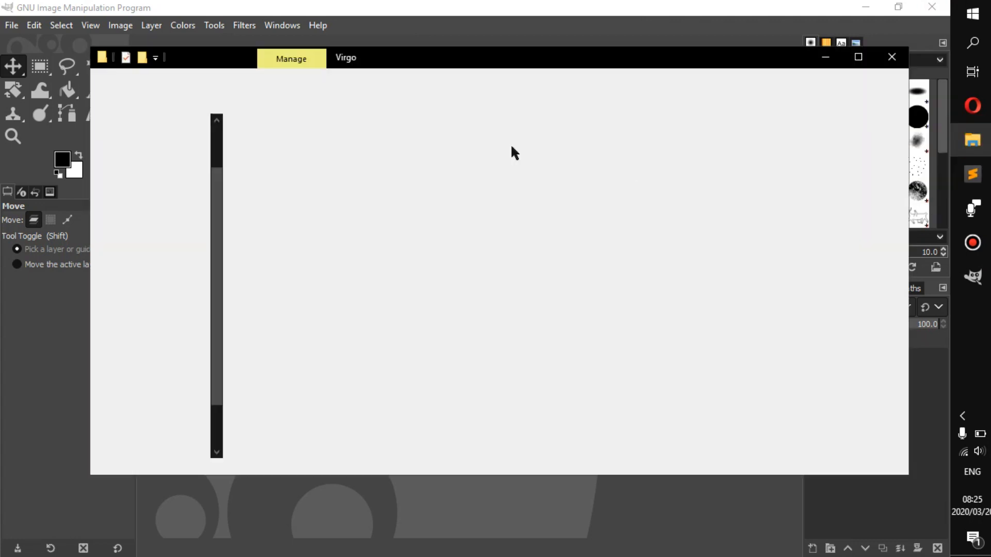
scroll(520, 289, "down", 5)
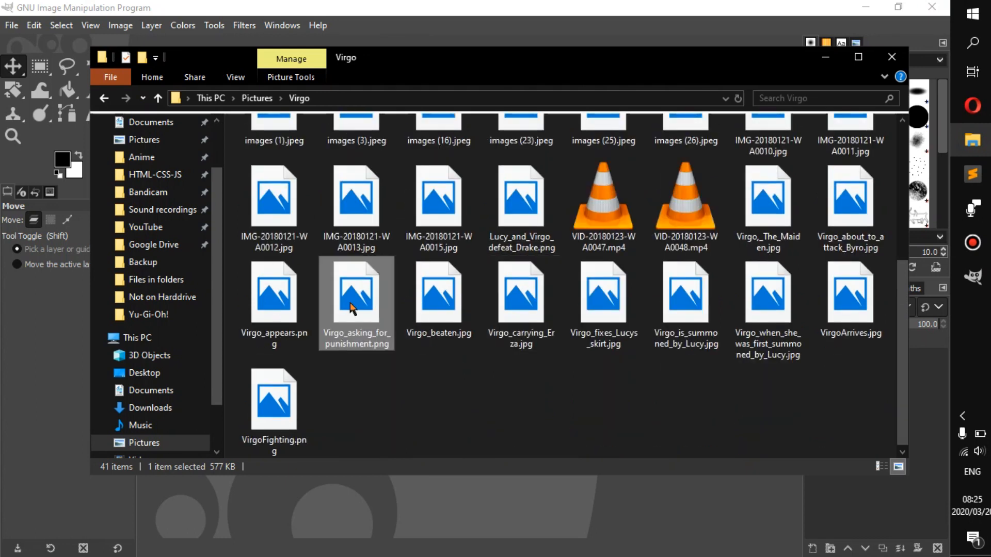
left_click_drag(352, 308, 403, 263)
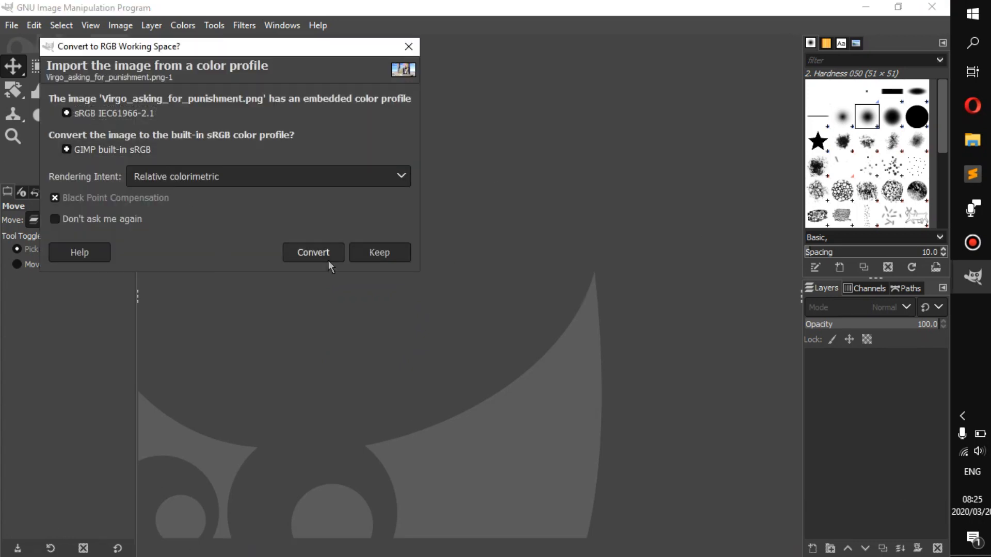
left_click(376, 253)
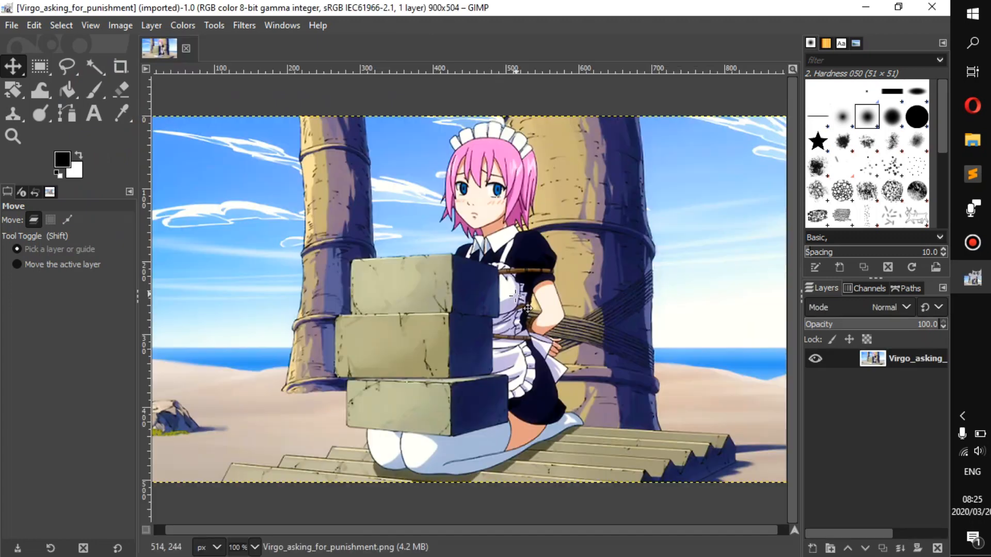
- Add an alpha channel to the image layer
right_click(898, 361)
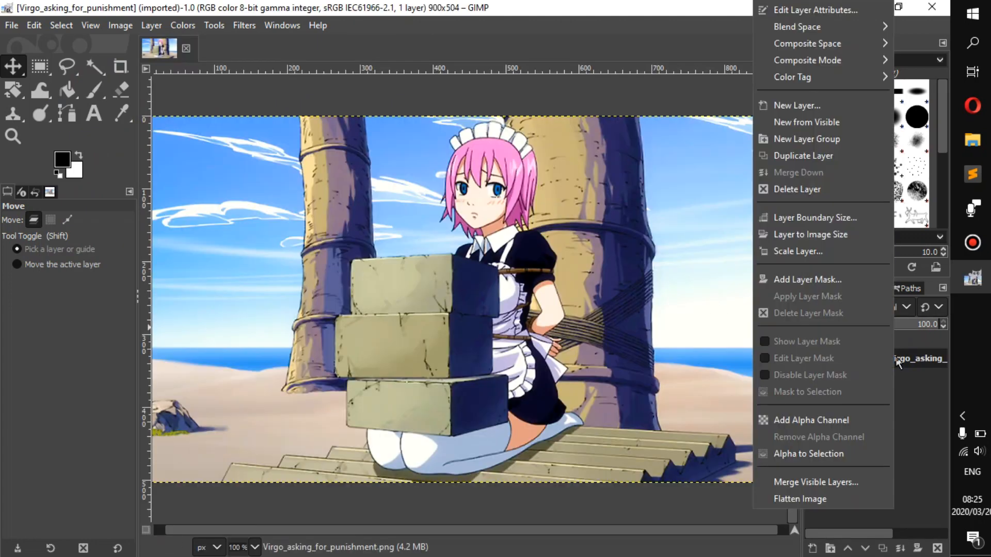
left_click(842, 419)
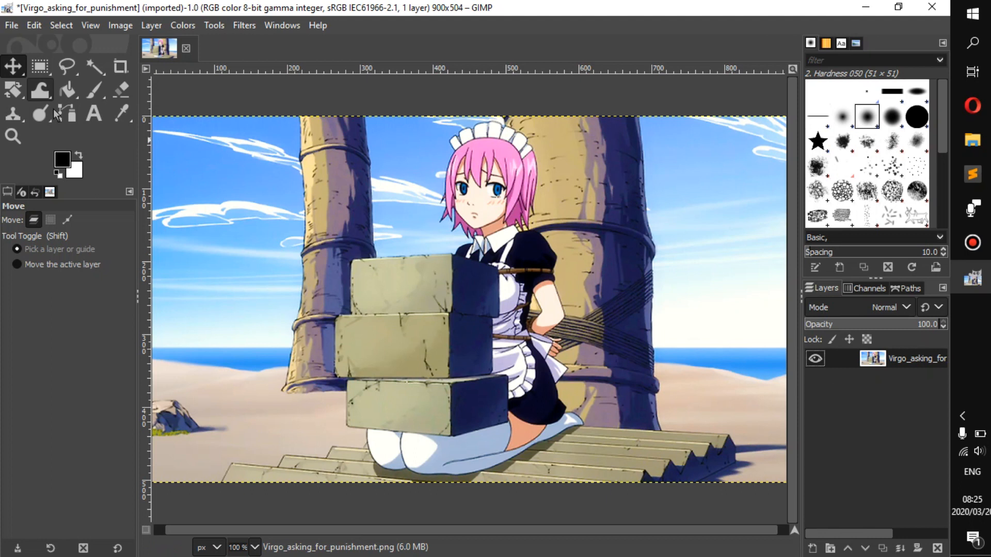
- Erase a scribbled patch on the large pillar behind the figure, and remove the layer's alpha channel
left_click(121, 90)
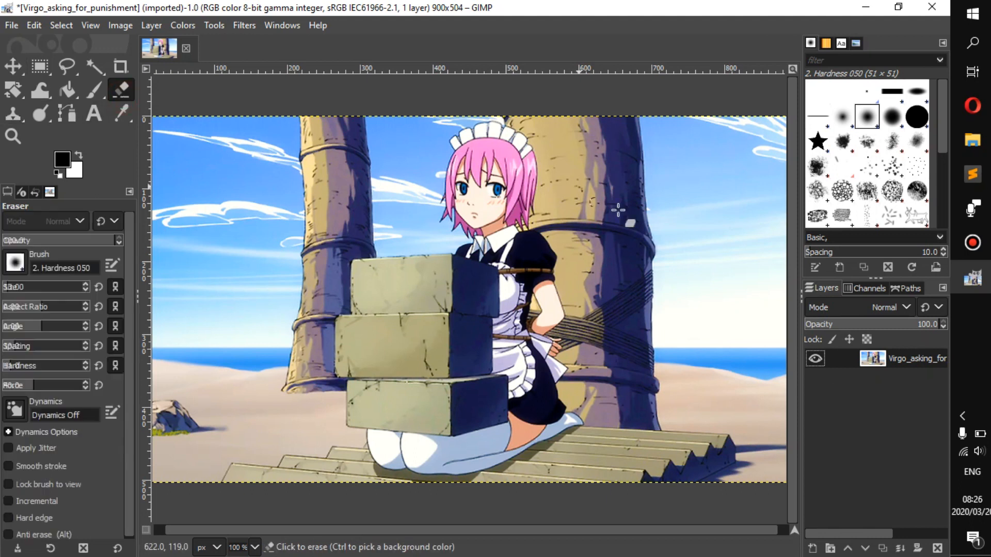
mouse_move(632, 258)
left_mouse_down()
mouse_move(643, 307)
mouse_move(645, 268)
left_mouse_up()
right_click(902, 359)
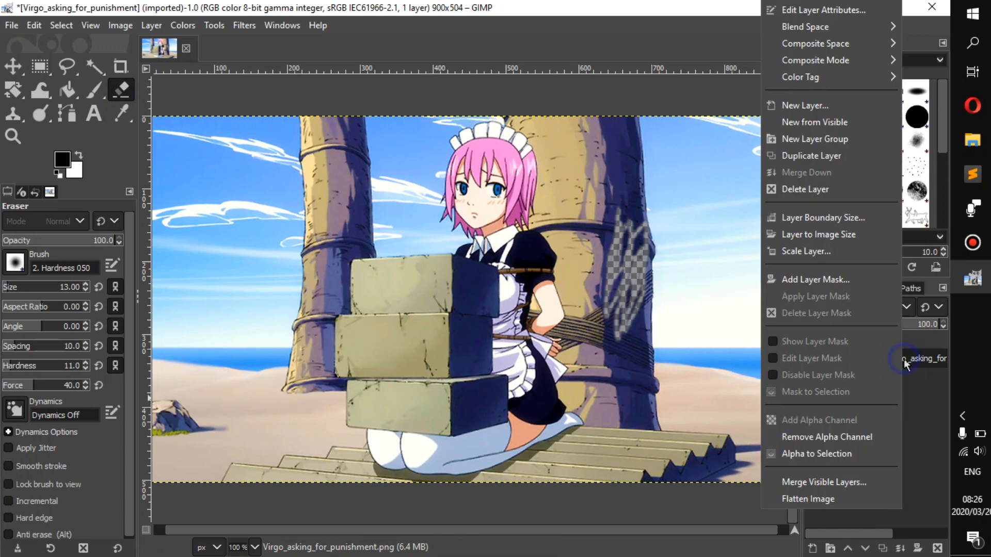
left_click(847, 437)
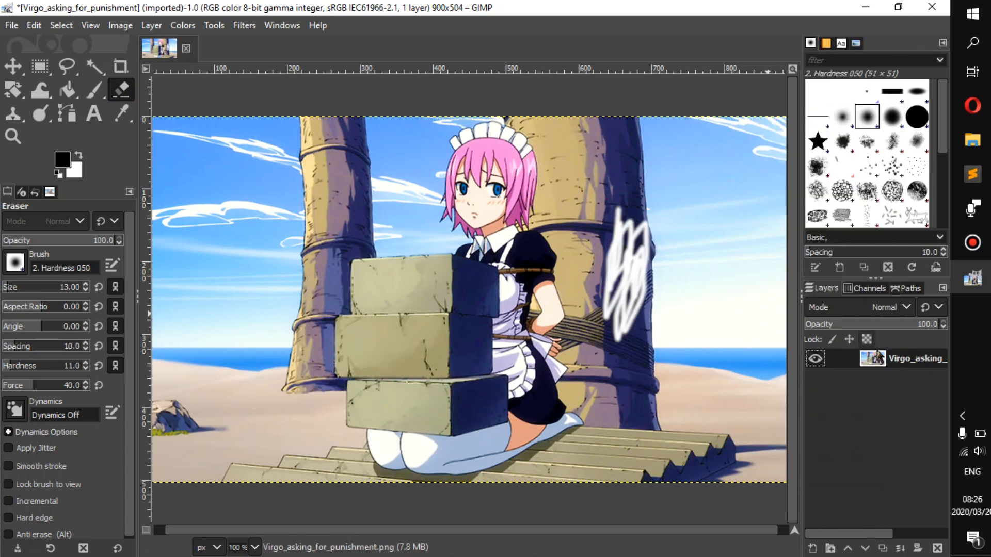
- Undo the alpha channel removal and the eraser stroke on the pillar
right_click(907, 359)
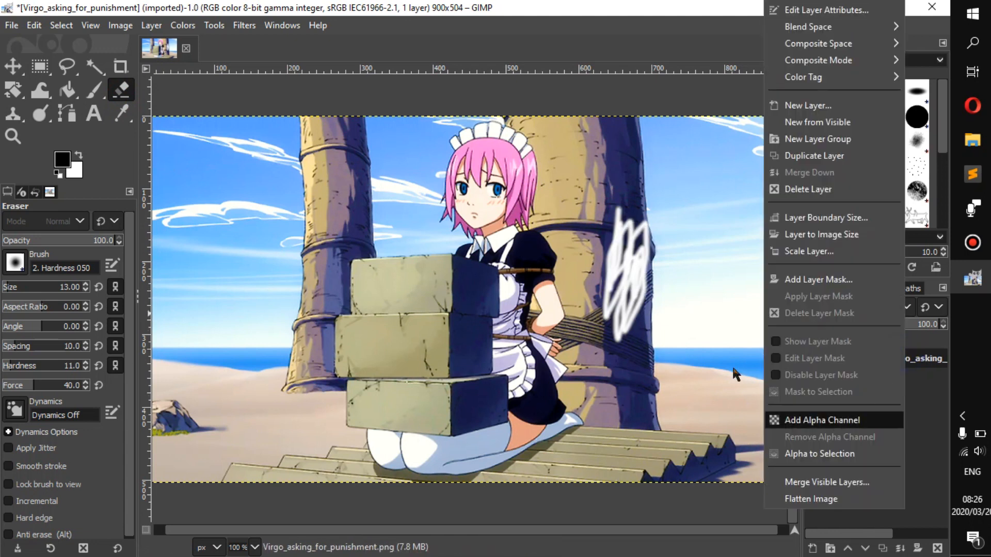
left_click(720, 353)
key("ctrl+z")
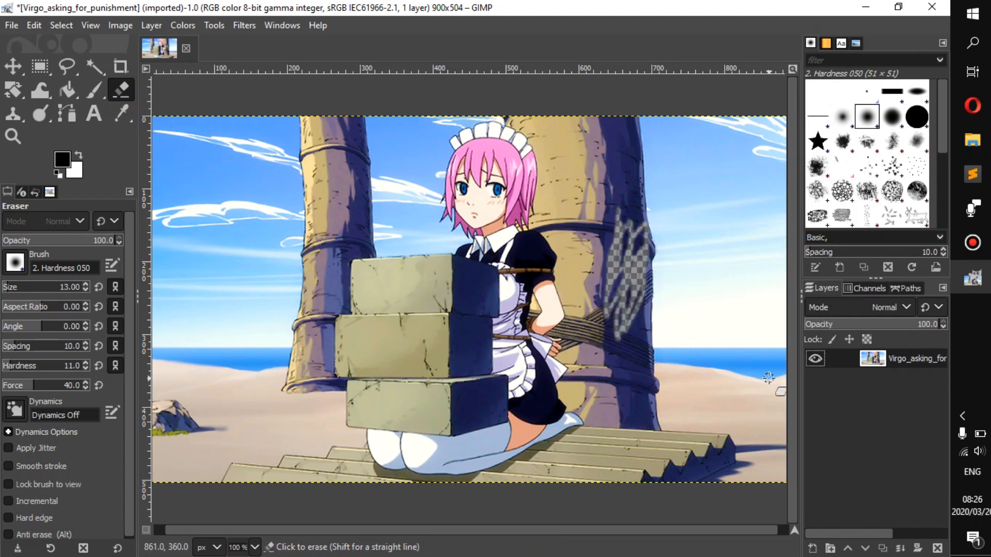
key("ctrl+z")
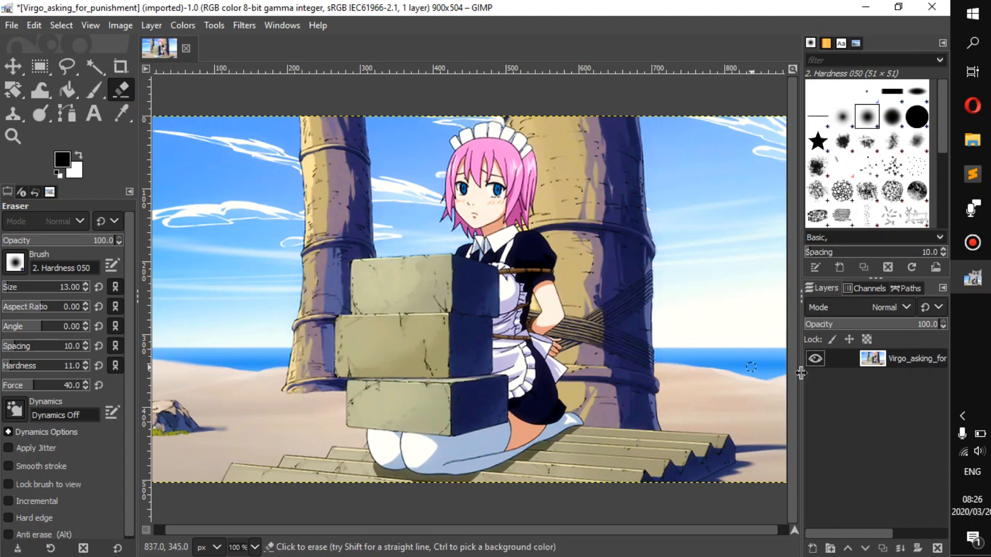
- Remove the layer's alpha channel and add it back again
right_click(914, 361)
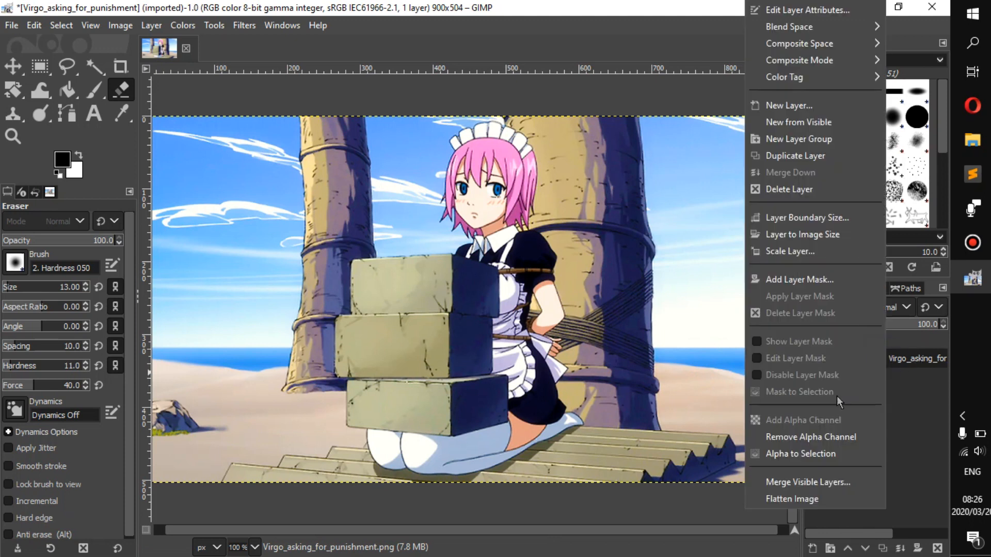
left_click(816, 438)
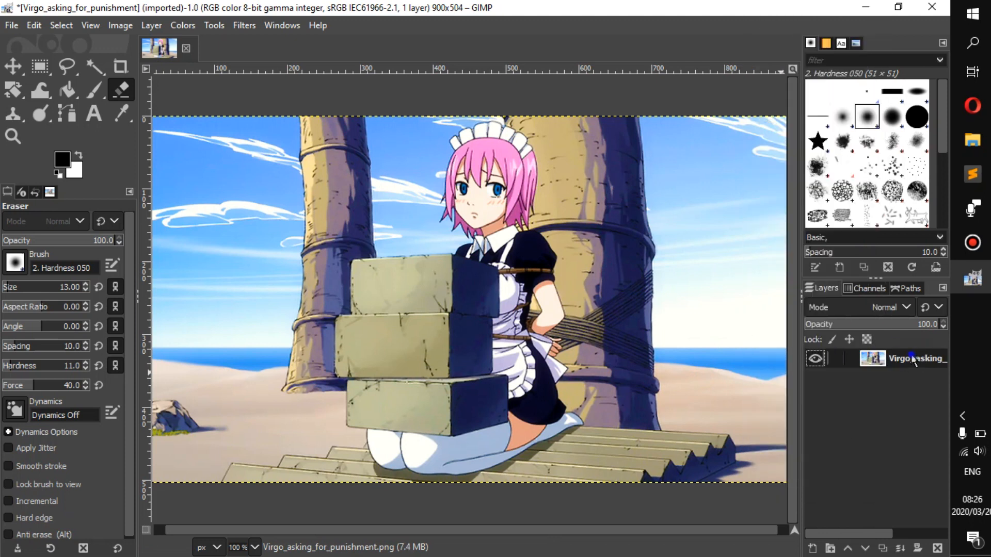
right_click(912, 359)
left_click(854, 416)
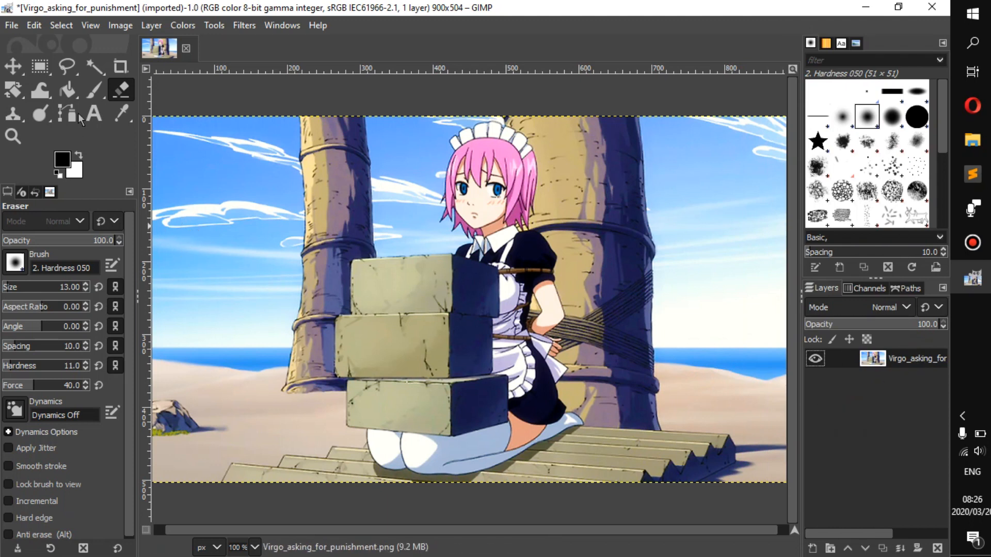
- Activate the Free Select tool and examine the kneeling figure's edges at several magnifications
left_click(67, 66)
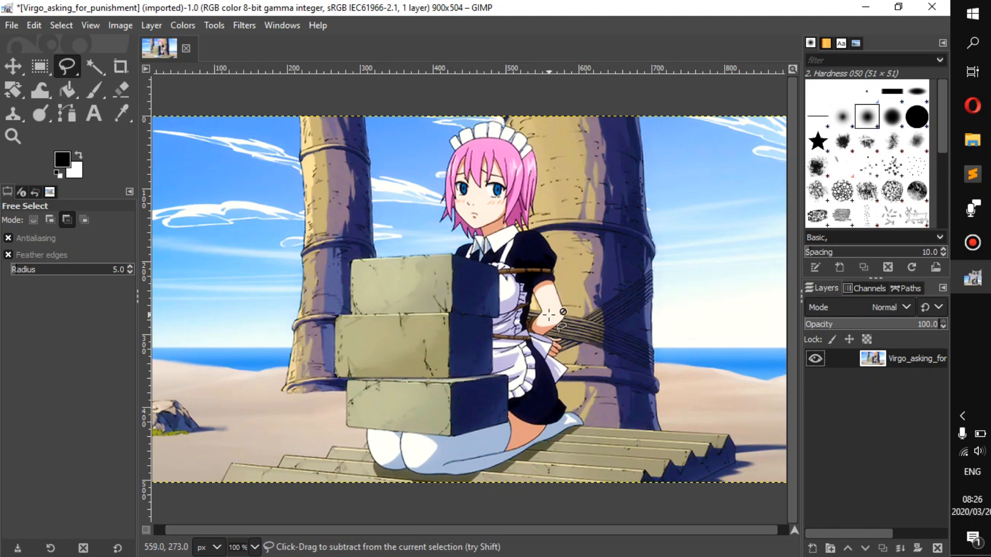
scroll(549, 315, "up", 2)
scroll(549, 314, "down", 2)
scroll(549, 315, "up", 2)
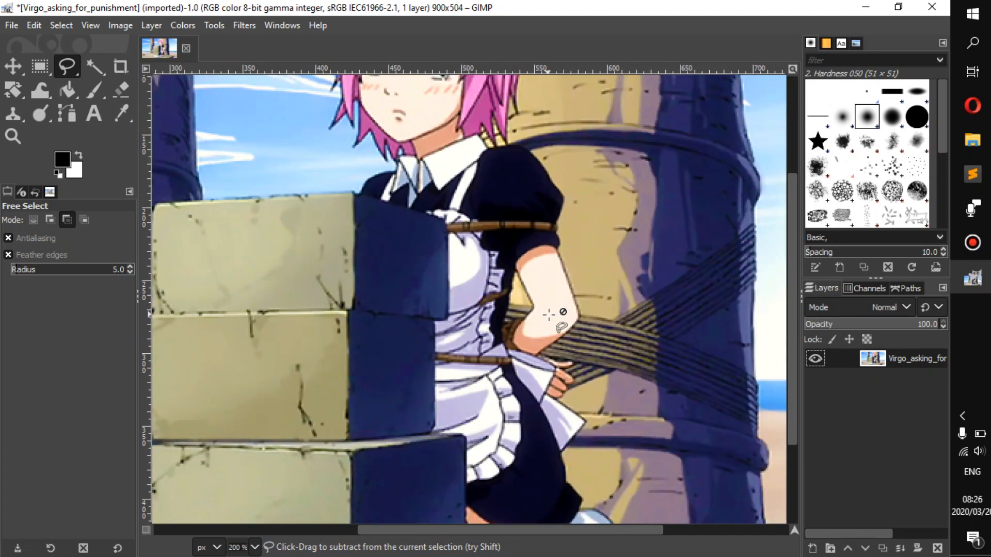
scroll(549, 314, "down", 1)
scroll(549, 315, "up", 1)
scroll(549, 315, "down", 2)
scroll(549, 314, "up", 1)
scroll(549, 315, "down", 1)
scroll(549, 315, "up", 1)
scroll(548, 315, "down", 2)
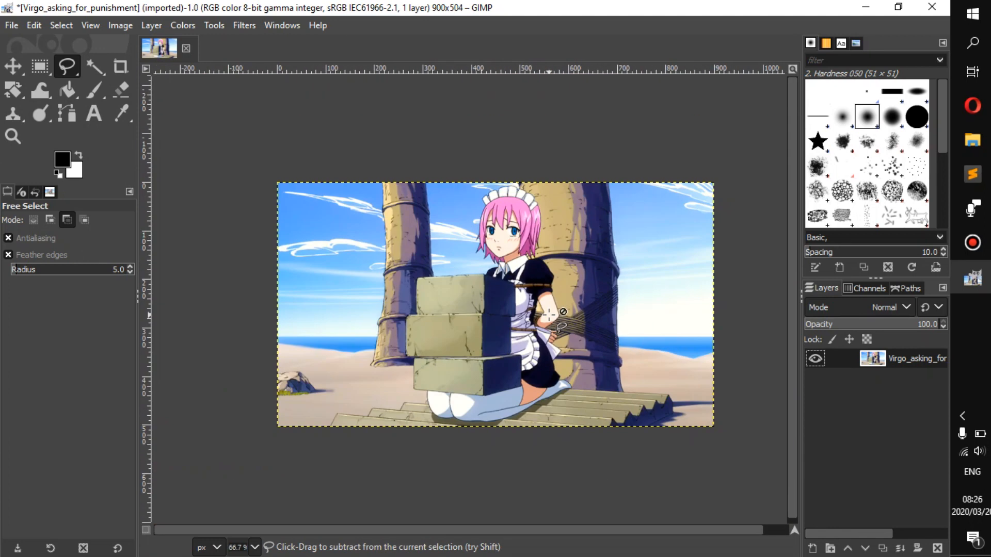
scroll(549, 315, "up", 1)
scroll(549, 313, "down", 1)
scroll(549, 313, "down", 3)
scroll(549, 313, "up", 11)
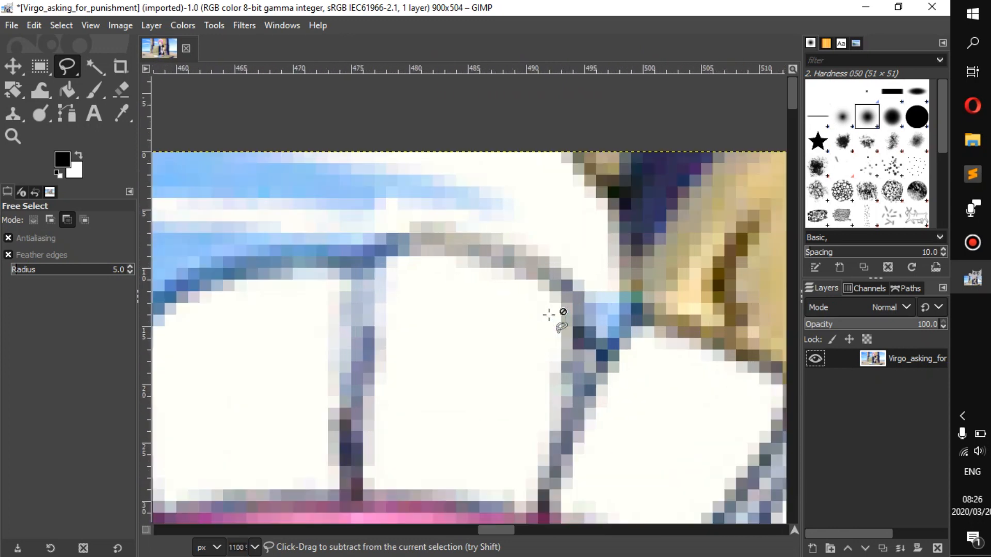
scroll(548, 313, "down", 8)
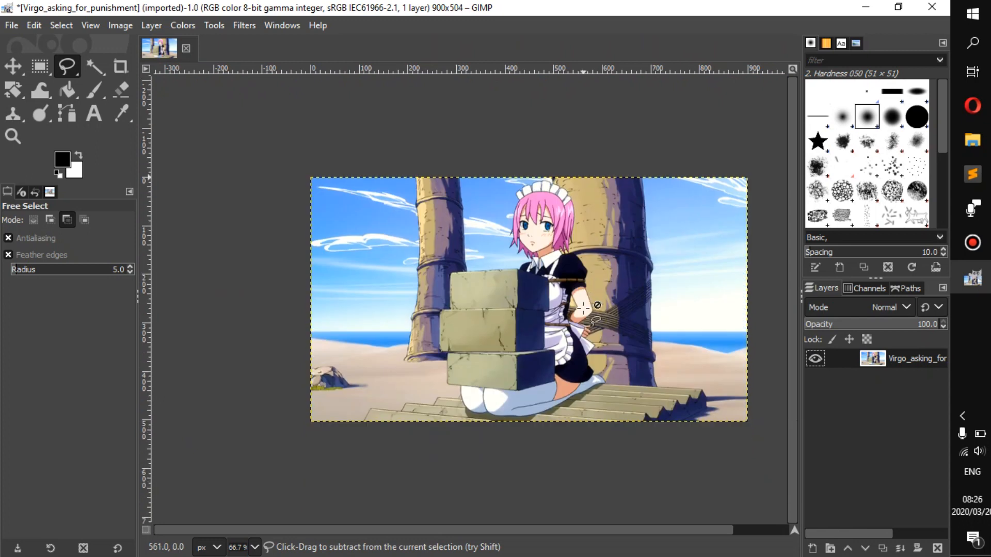
scroll(611, 286, "up", 2)
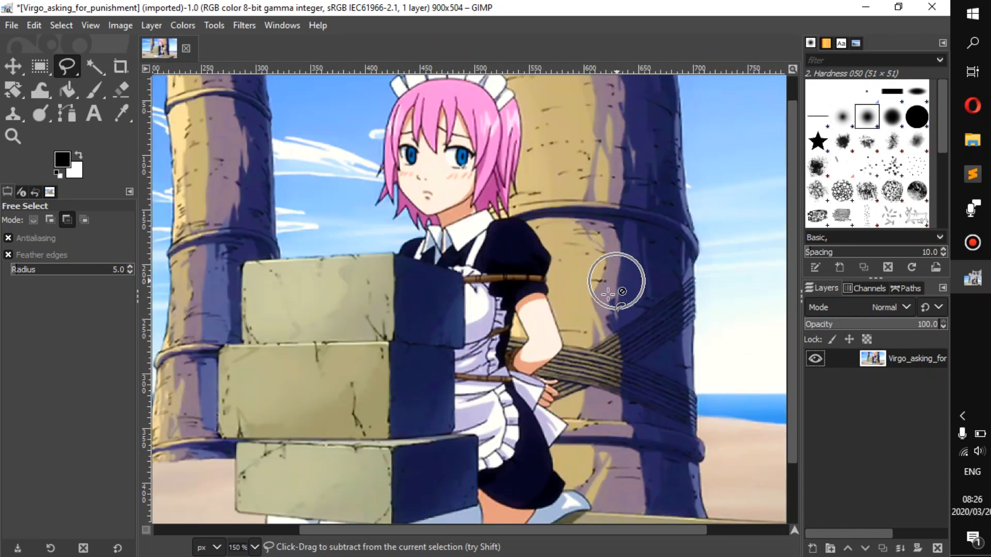
scroll(593, 170, "down", 5)
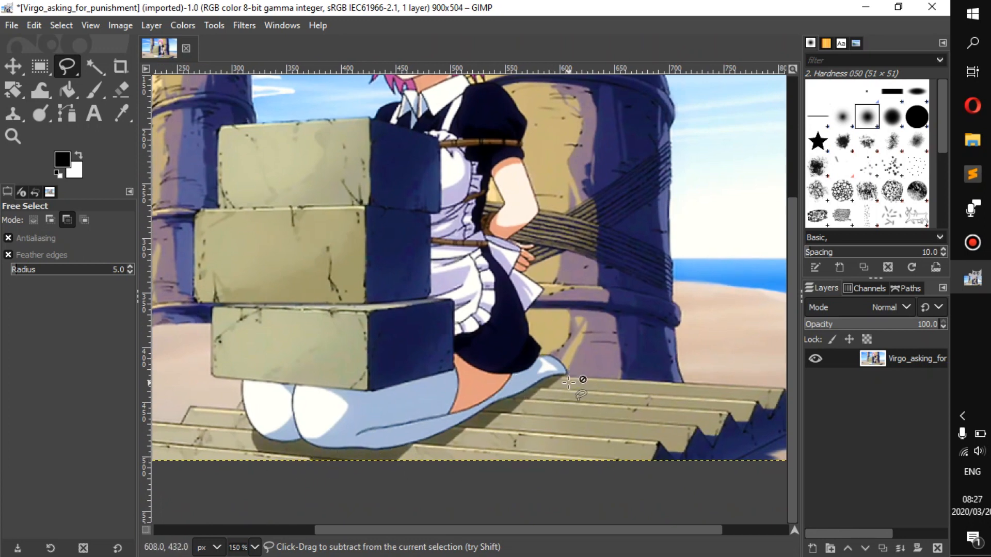
- Set Free Select to replace the current selection, with the figure's foot magnified to 550%
scroll(568, 382, "up", 4, "ctrl")
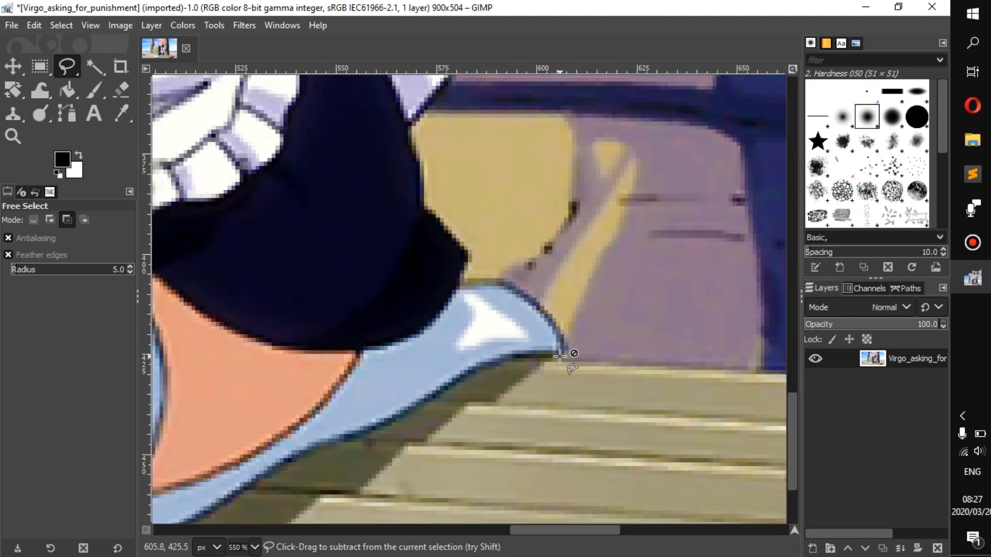
left_click(49, 222)
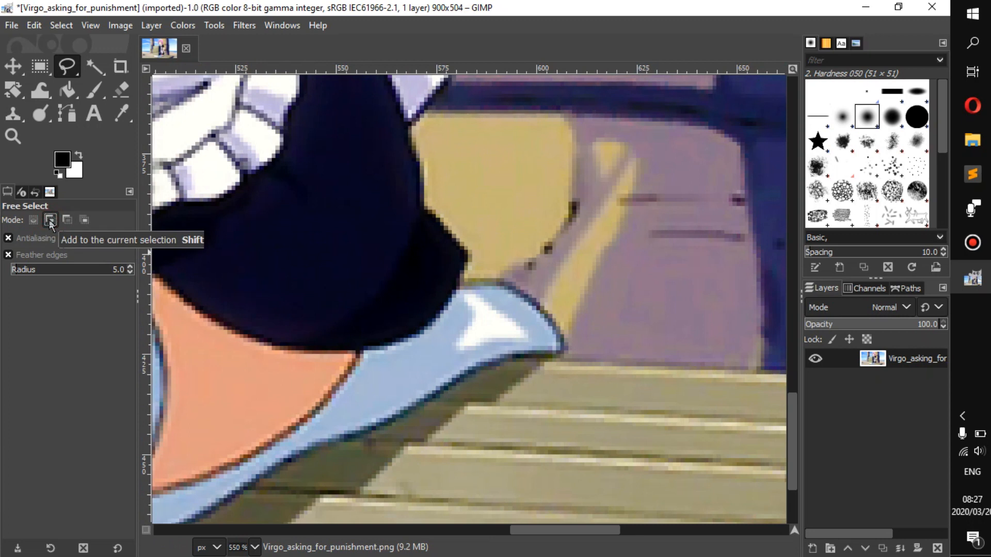
left_click(35, 220)
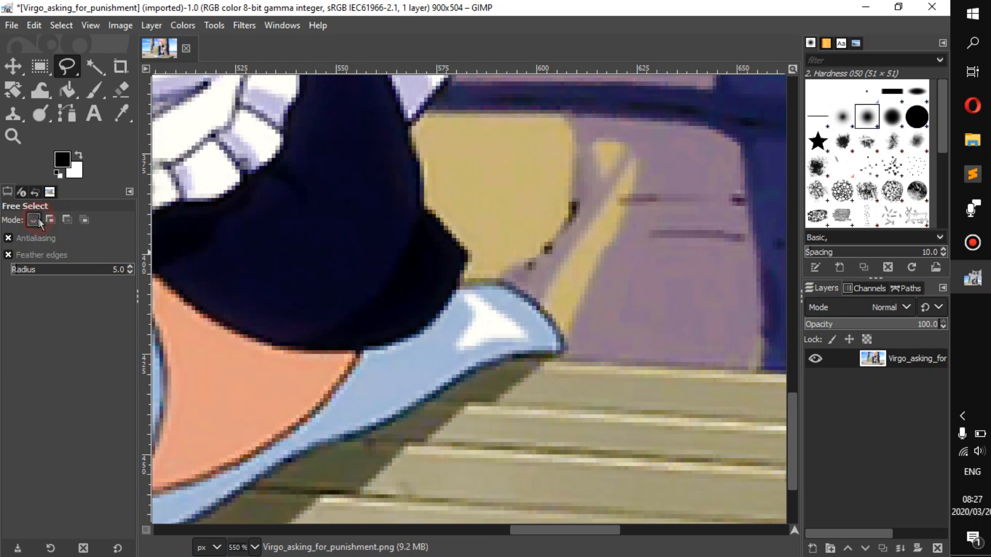
- Start the Free Select outline at the tip of the kneeling figure's foot
left_click(553, 352)
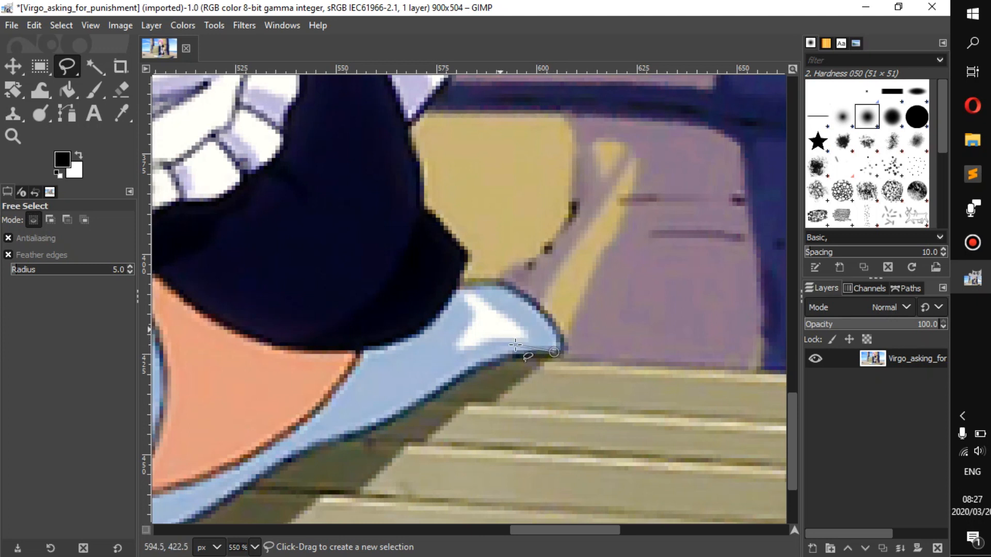
mouse_move(431, 305)
left_mouse_down()
mouse_move(457, 429)
mouse_move(432, 309)
left_mouse_up()
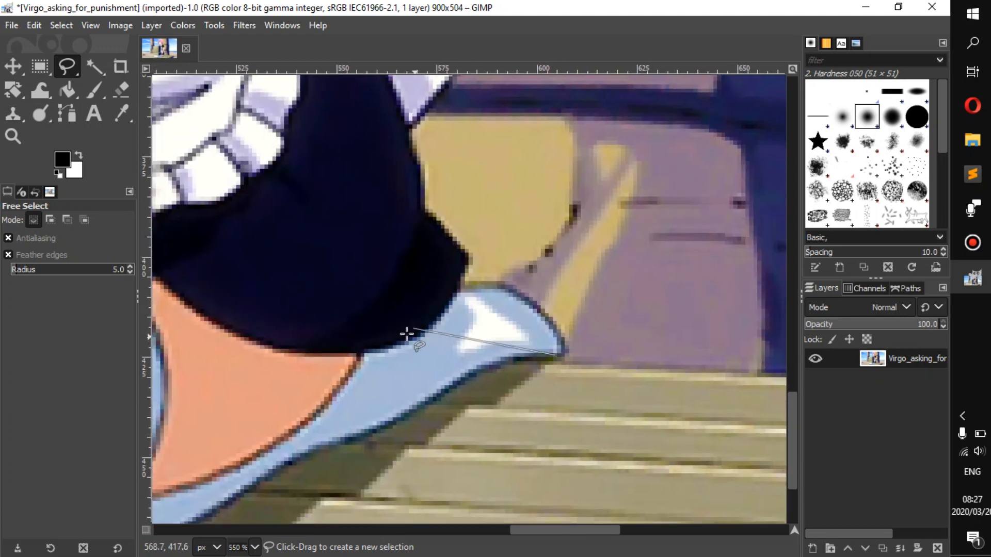
mouse_move(406, 336)
left_mouse_down()
mouse_move(551, 312)
mouse_move(413, 387)
mouse_move(458, 325)
mouse_move(539, 454)
left_mouse_up()
mouse_move(791, 411)
left_mouse_down()
mouse_move(791, 357)
mouse_move(802, 459)
mouse_move(793, 423)
left_mouse_up()
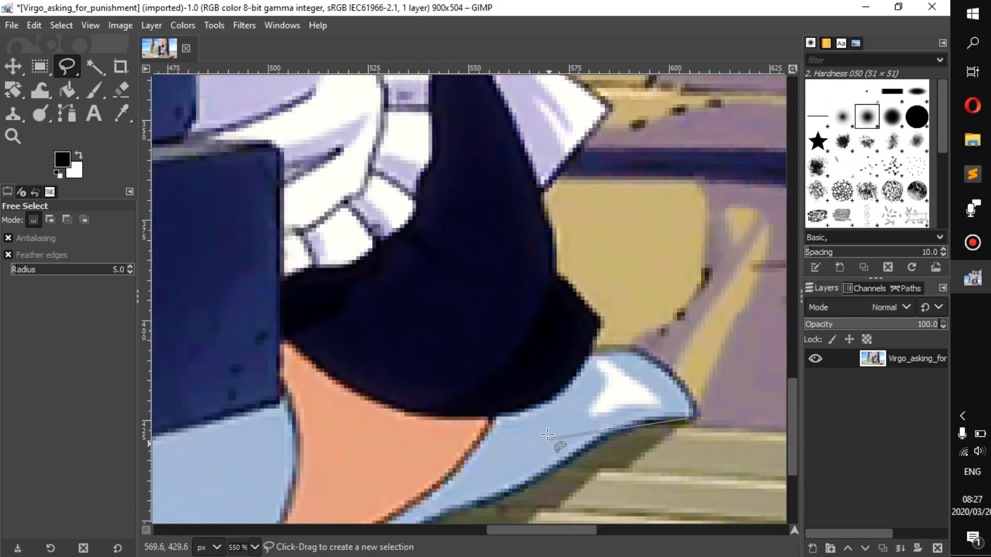
scroll(560, 403, "down", 1)
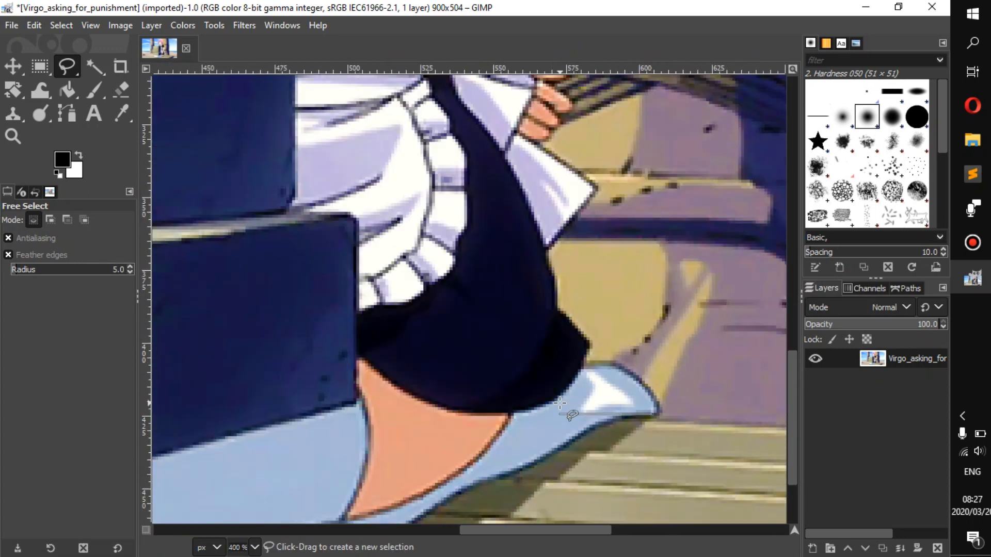
- Extend the outline along the sole behind the toe, setting Free Select back to replace the current selection
left_click(623, 414)
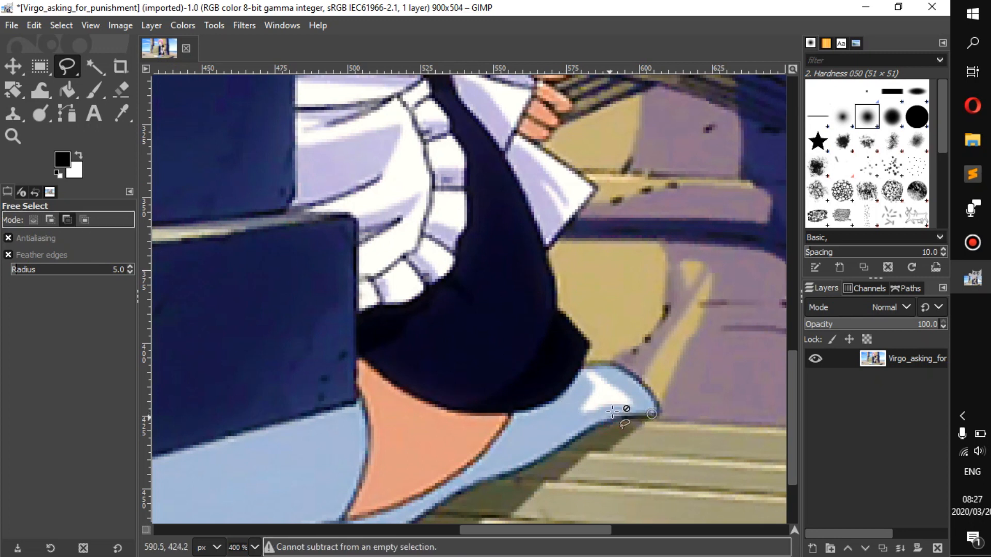
left_click_drag(611, 412, 601, 359)
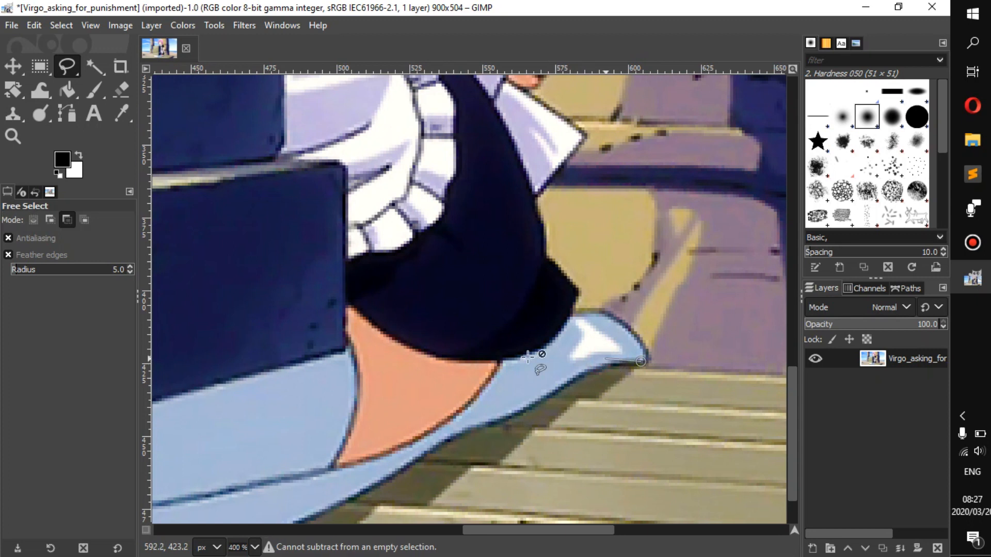
left_click(36, 219)
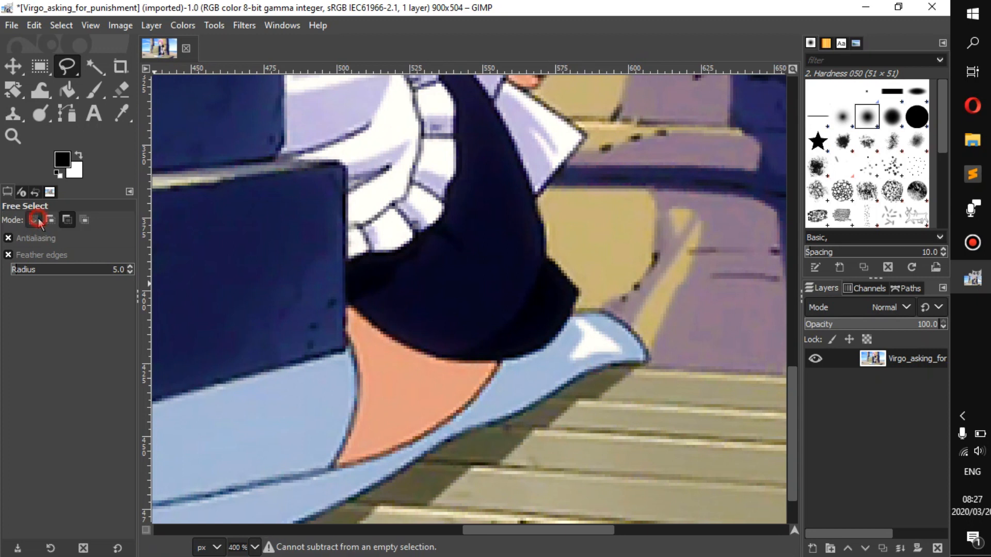
left_click(602, 361)
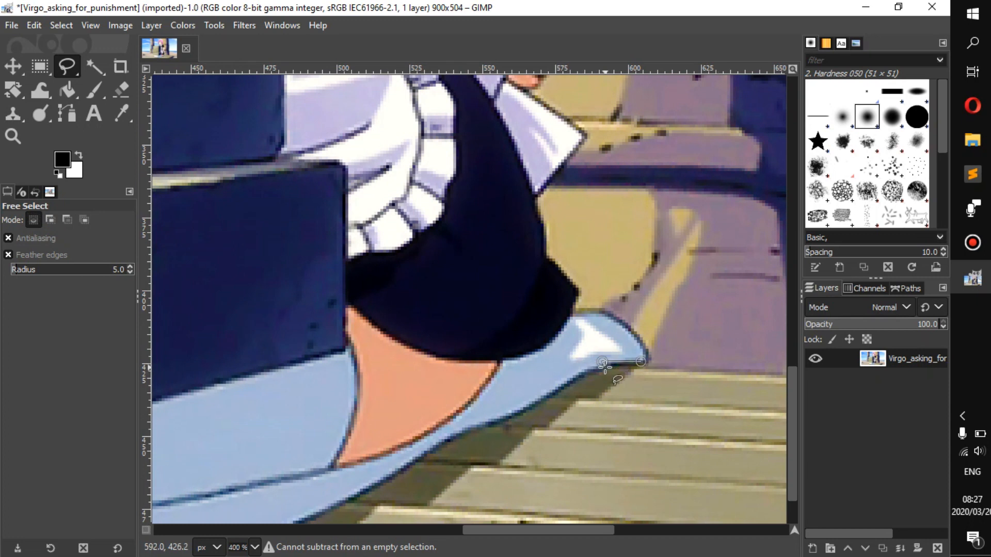
scroll(604, 366, "up", 2, "ctrl")
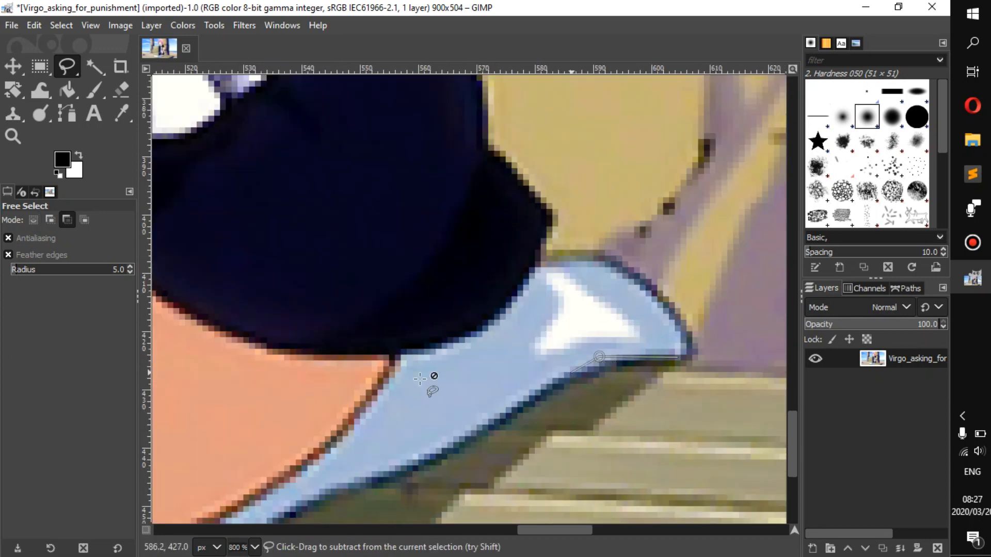
left_click(590, 356, "ctrl")
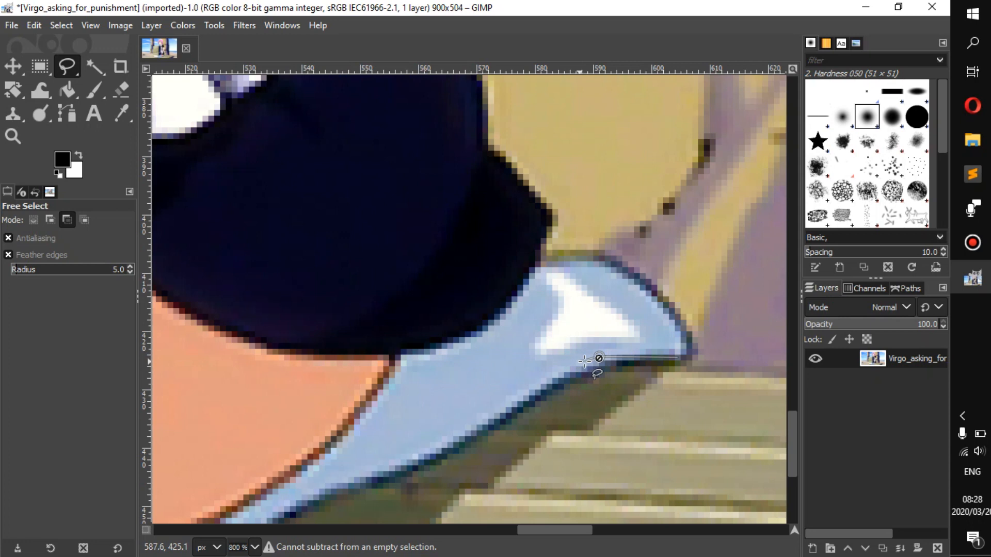
left_click(590, 361, "ctrl")
left_click(34, 221)
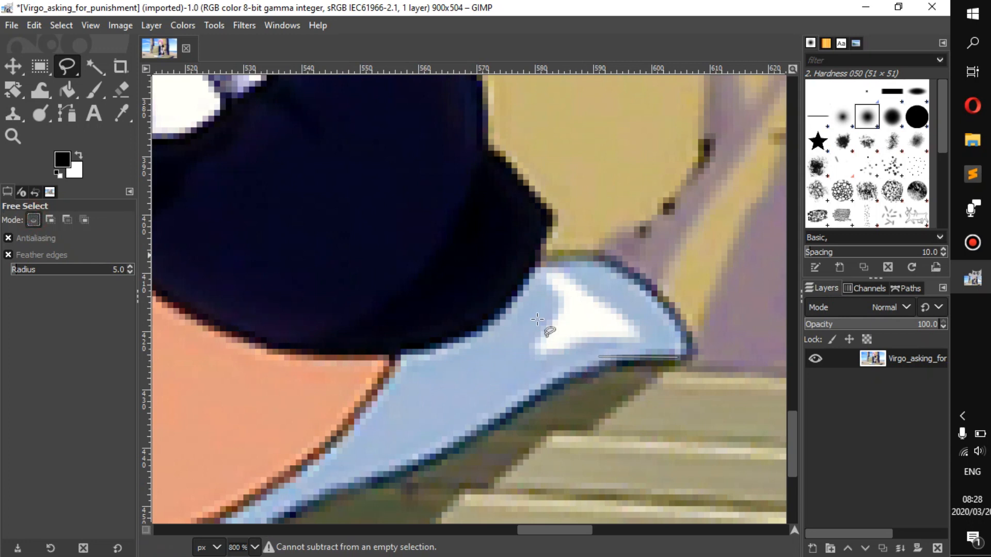
left_click_drag(588, 359, 554, 372)
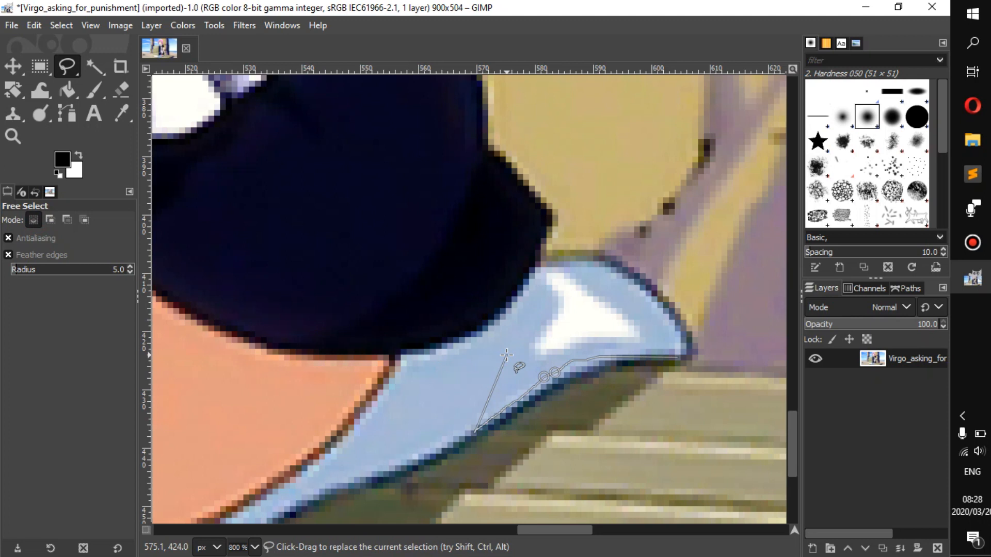
key("BackSpace")
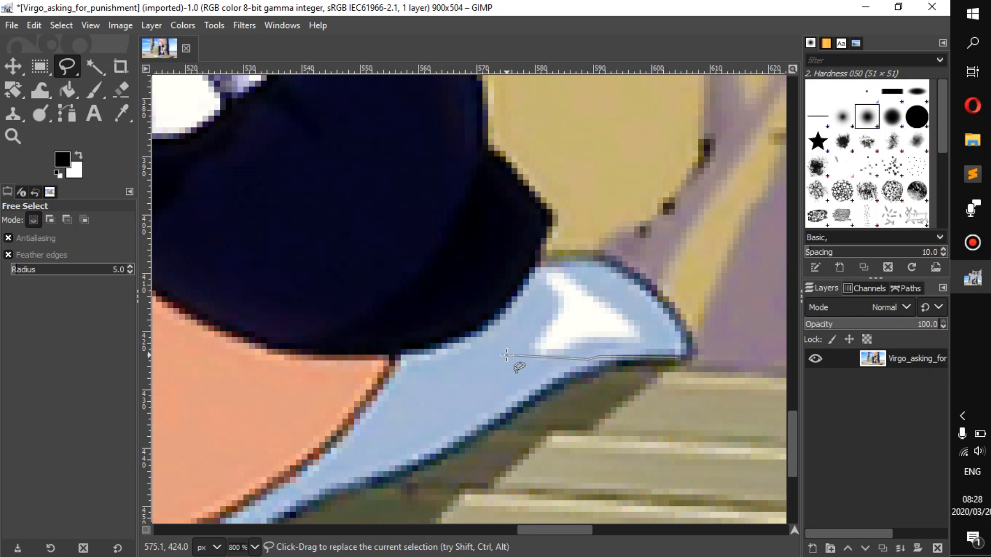
key("BackSpace")
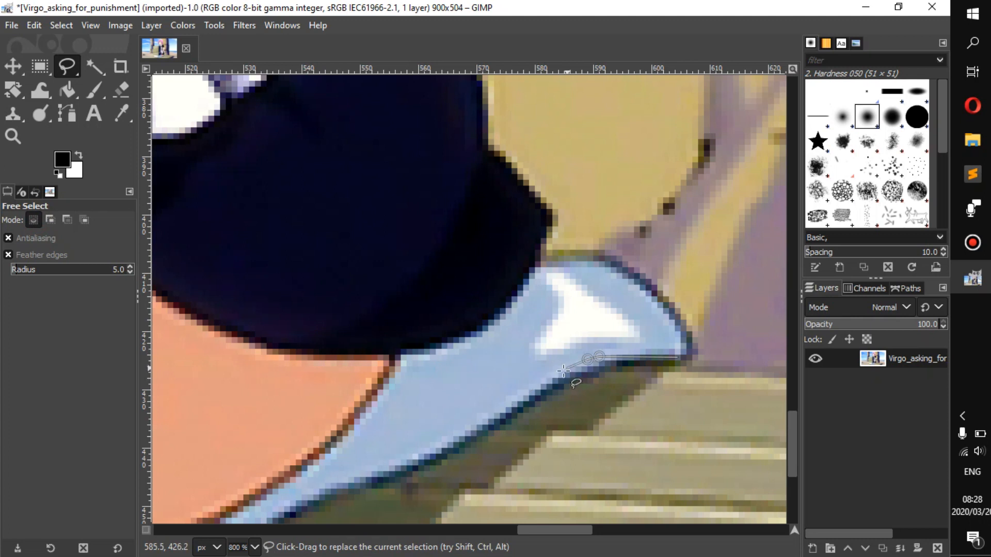
- Trace the outline along the underside of the foot toward the ankle, removing and re-placing one stray point
left_click(562, 371)
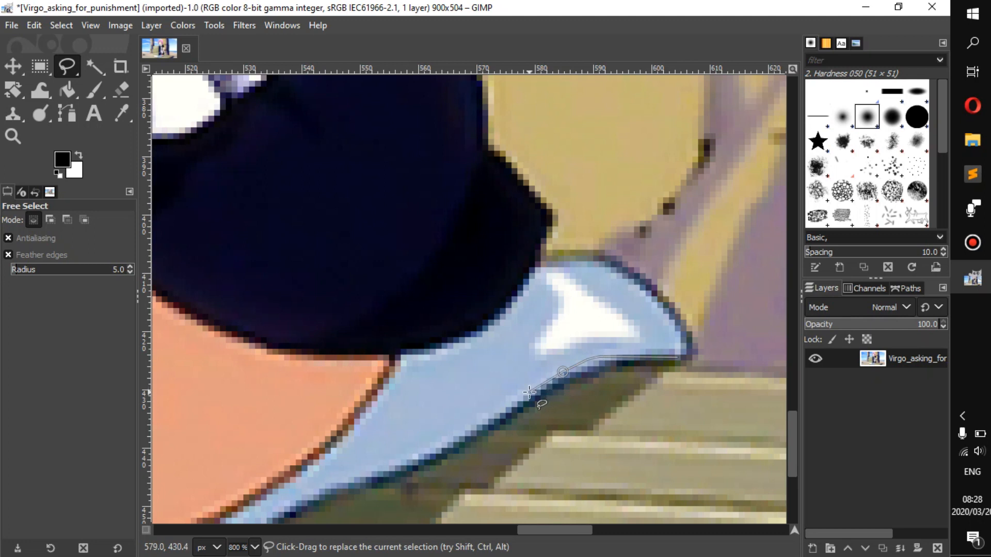
left_click(491, 426)
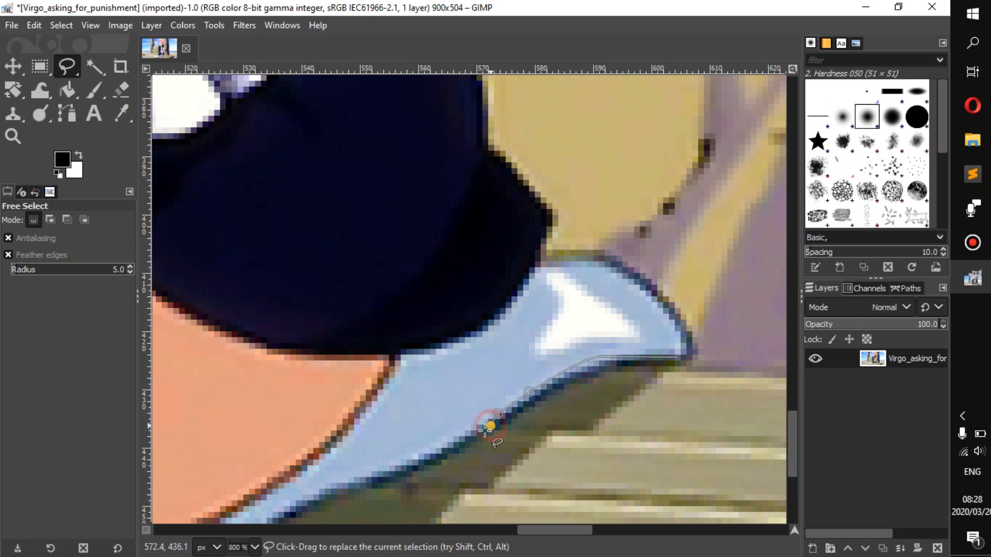
left_click(472, 438)
key("BackSpace")
left_click(467, 433)
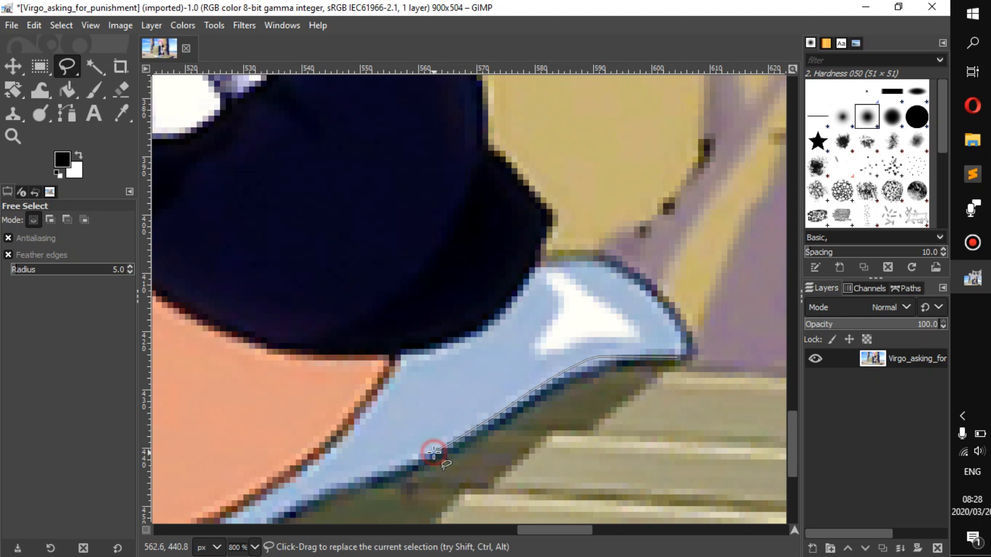
- Extend the outline from the ankle along the stocking's lower edge to below the bare-skin patch
left_click_drag(433, 453, 691, 297)
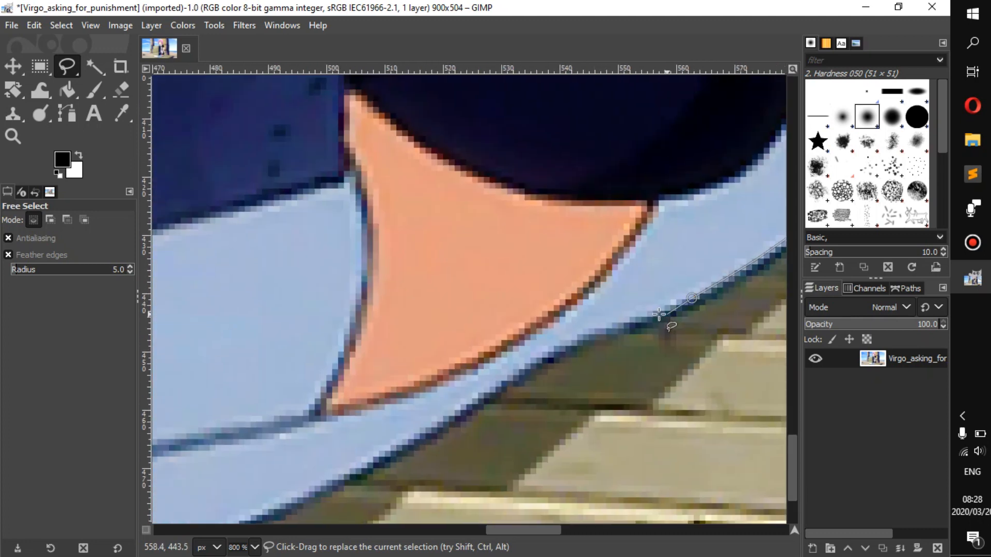
left_click(618, 324)
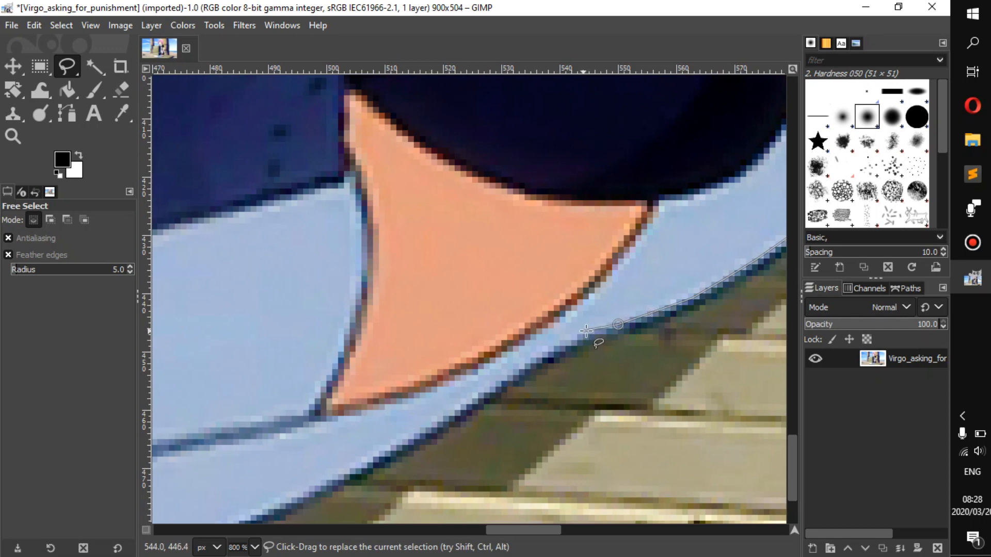
left_click(588, 331)
left_click(562, 345)
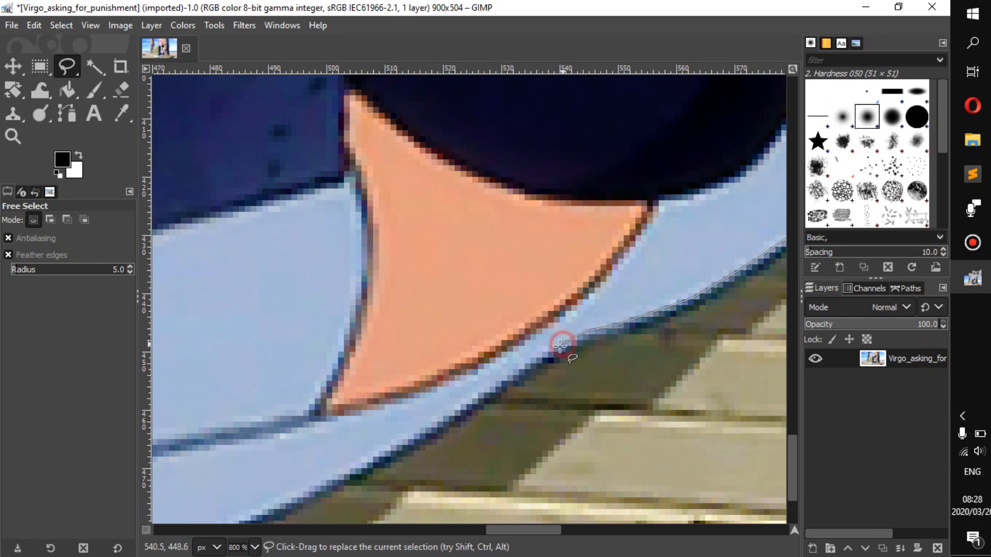
left_click(537, 358)
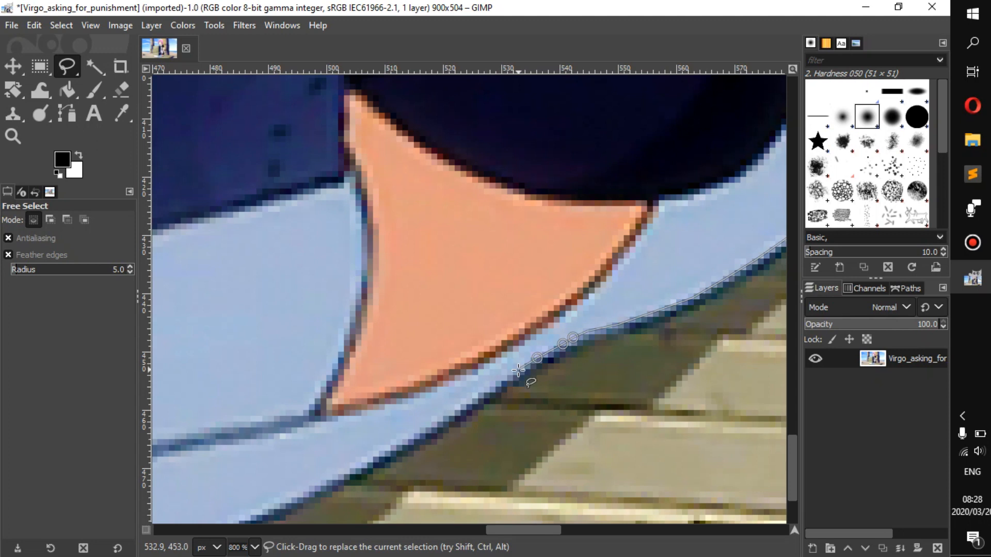
left_click(517, 369)
- Set Free Select to add to the current selection and extend the outline along the stocking's lower edge at 550% magnification
scroll(516, 369, "down", 4)
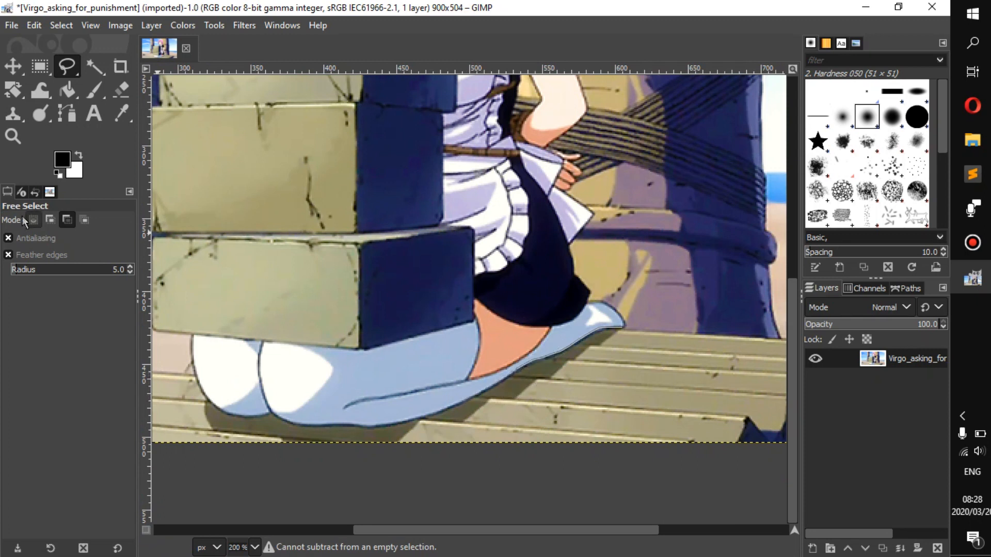
left_click(51, 219)
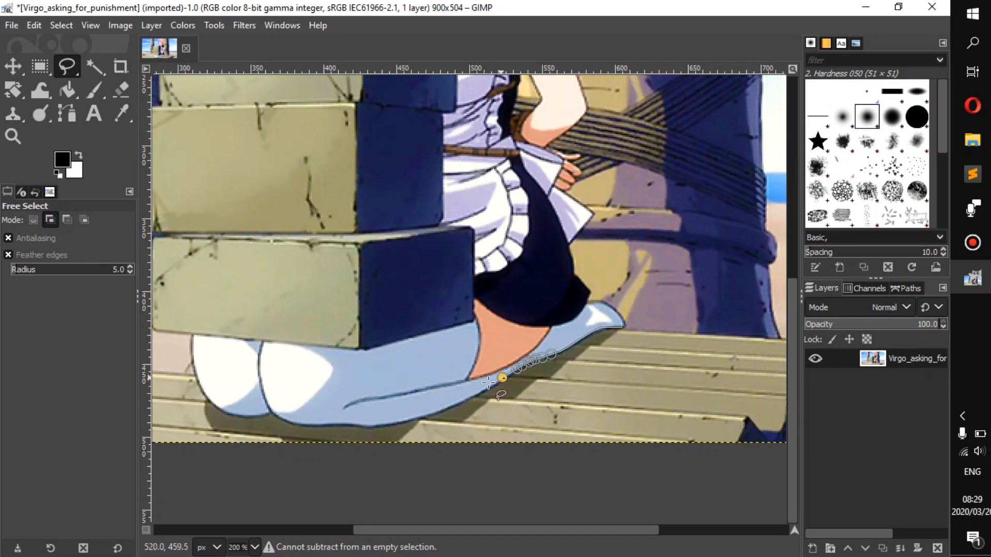
scroll(525, 387, "up", 3, "ctrl")
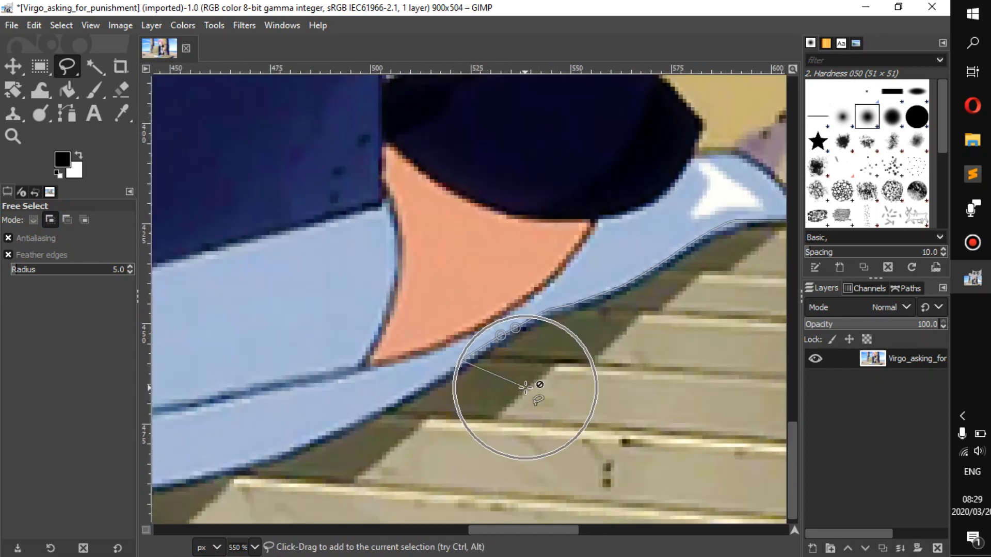
left_click(50, 219)
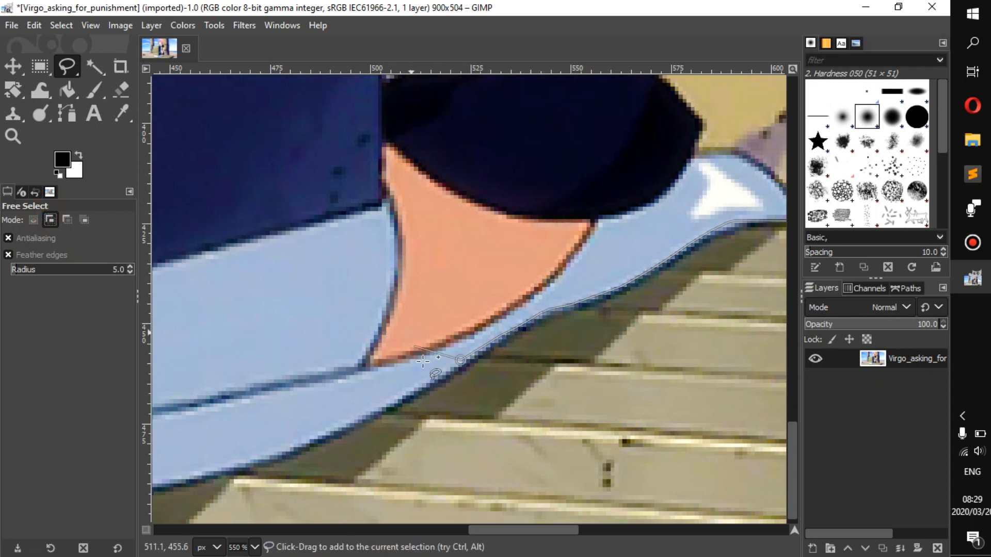
left_click(444, 371)
- Turn off the computer's Wi-Fi
left_click(963, 456)
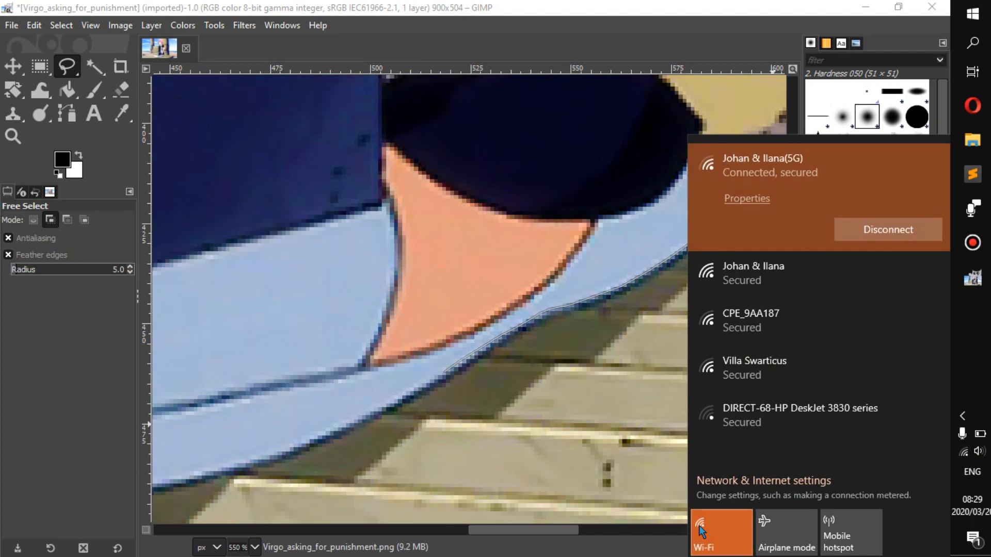
left_click(700, 530)
- Trace the outline along the shin's sloping lower edge, past the rear corner of the bare-skin patch
left_click(428, 383)
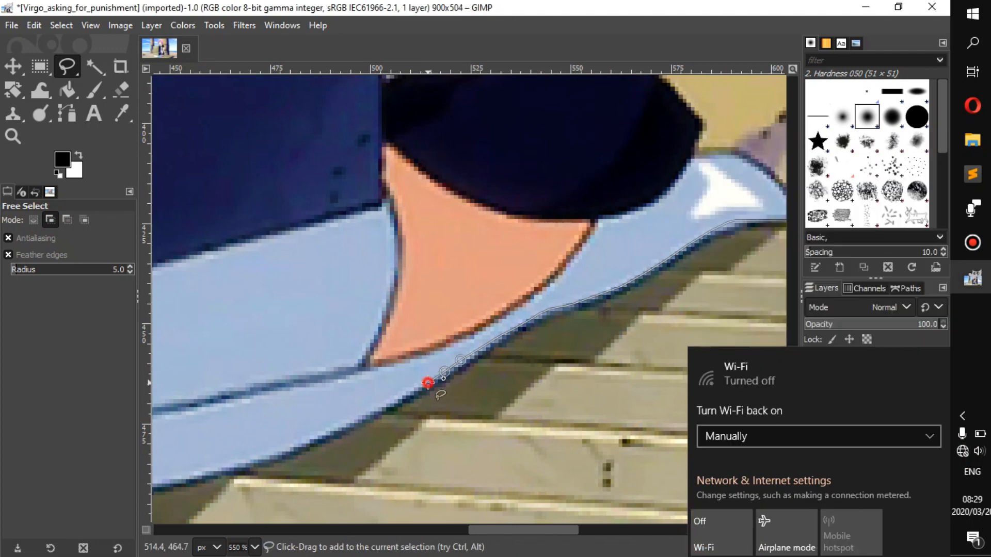
left_click(404, 396)
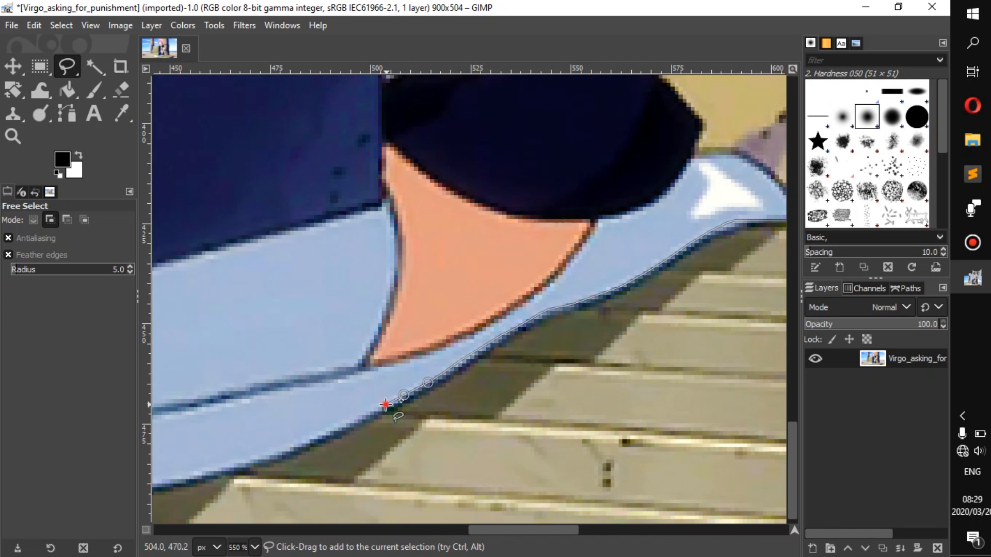
left_click(385, 405)
left_click_drag(365, 413, 599, 283)
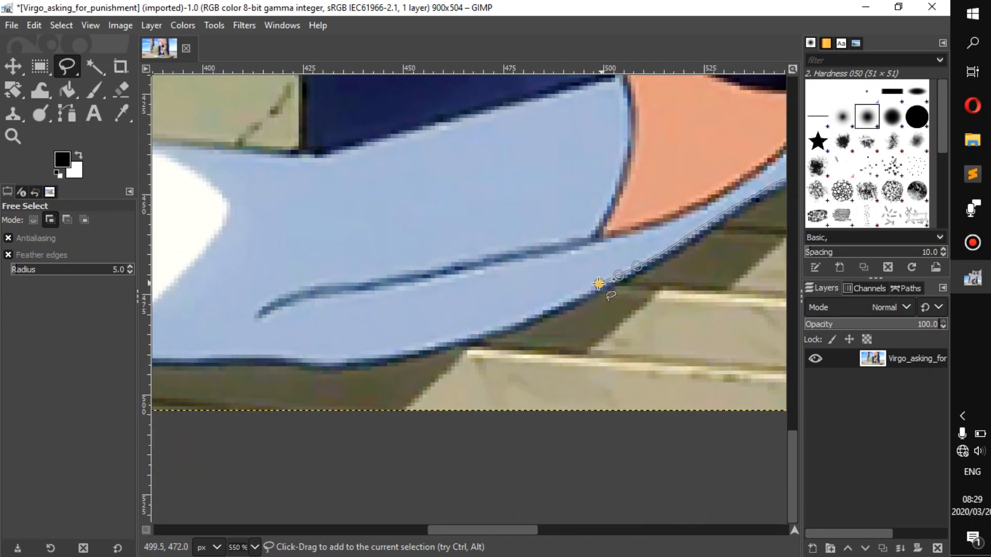
left_click(571, 297)
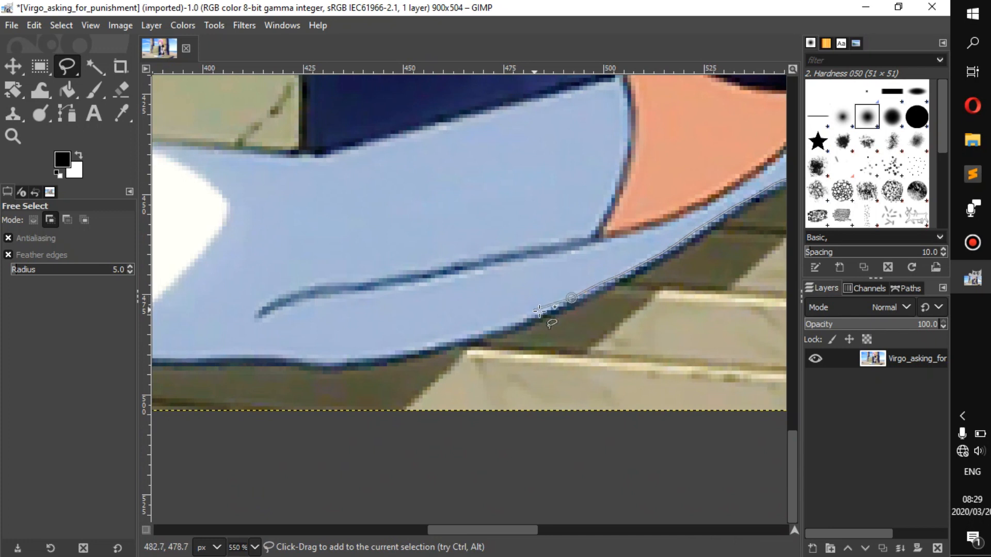
left_click(514, 323)
- Continue the outline along the nearly flat bottom edge of the shin toward the near knee
left_click(399, 351)
left_click(373, 353)
left_click(348, 353)
left_click(323, 356)
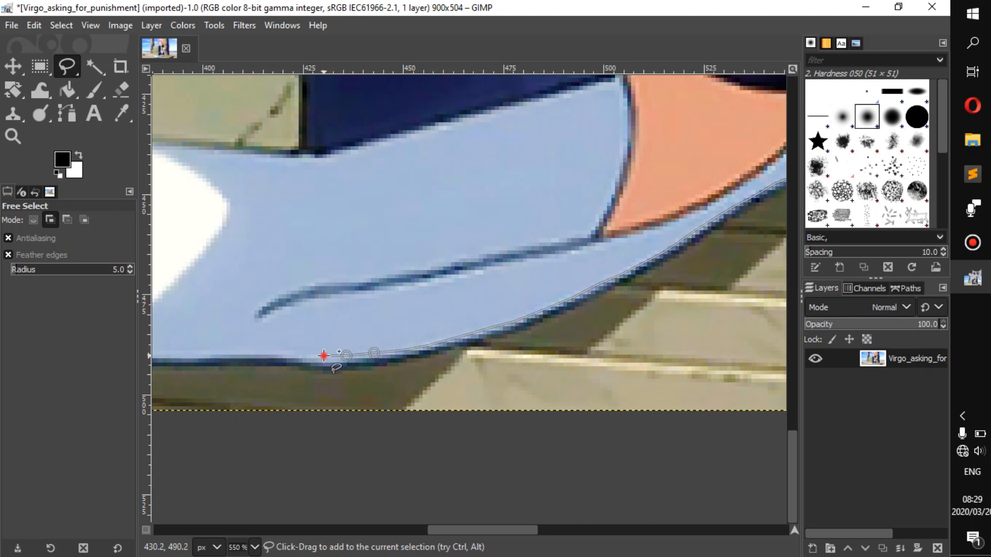
left_click(299, 354)
mouse_move(300, 354)
left_mouse_down()
mouse_move(442, 323)
mouse_move(667, 325)
left_mouse_up()
left_click(639, 326)
left_click(597, 324)
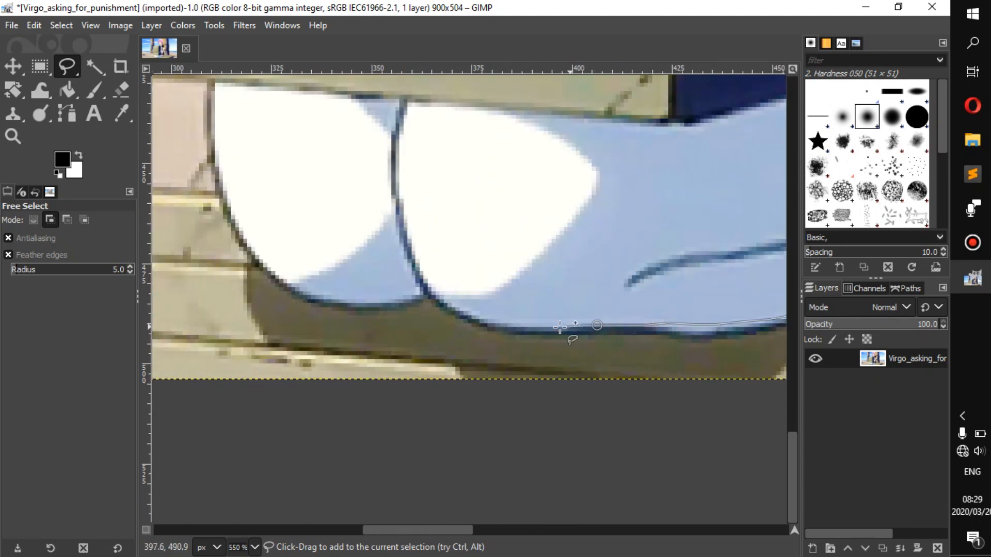
- Trace the outline around the underside of the near knee up to where the two knees meet
left_click(524, 326)
left_click(502, 326)
left_click(474, 311)
left_click(439, 287)
left_click(427, 275)
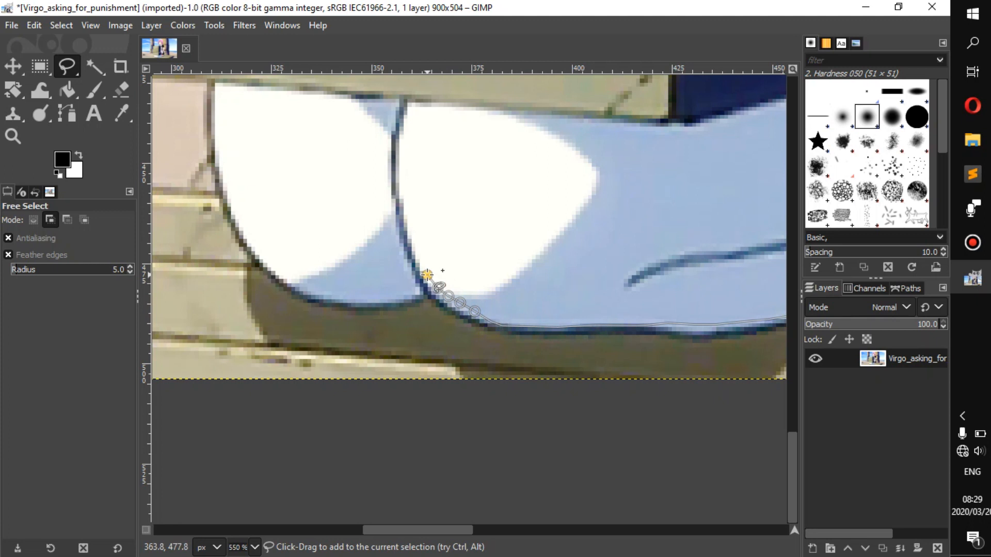
left_click(422, 284)
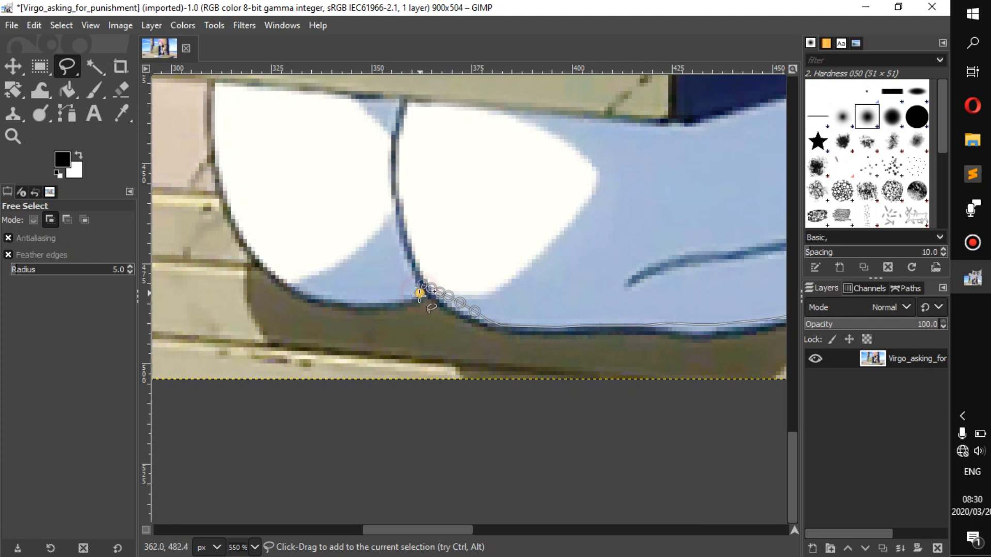
- Trace the outline around the far knee's underside and up its outer edge to the bottom stone slab
left_click(409, 298)
mouse_move(397, 301)
left_mouse_down()
mouse_move(564, 284)
mouse_move(482, 281)
left_mouse_up()
left_click(433, 241)
left_click(423, 231)
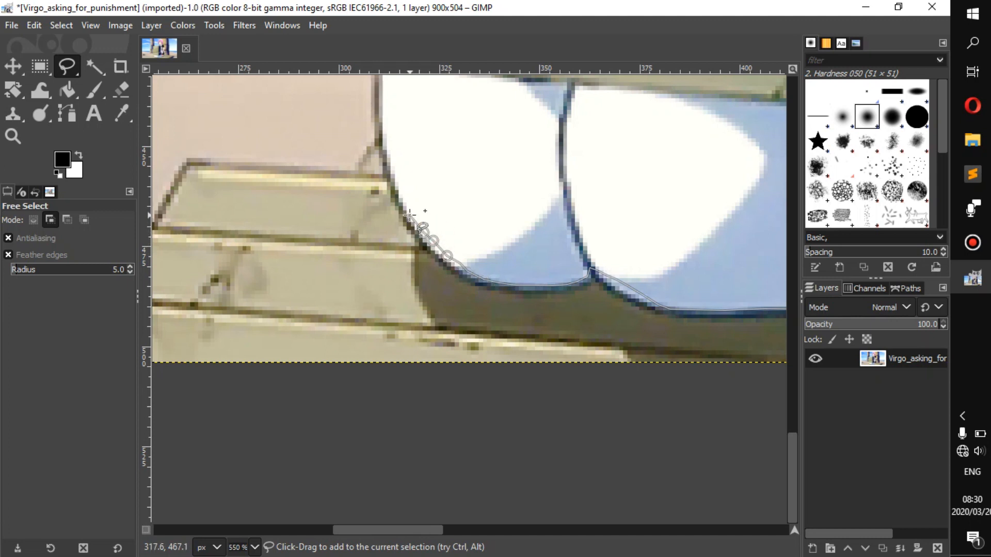
left_click(410, 215)
left_click(401, 192)
left_click(395, 165)
left_click_drag(396, 166, 517, 361)
left_click(506, 329)
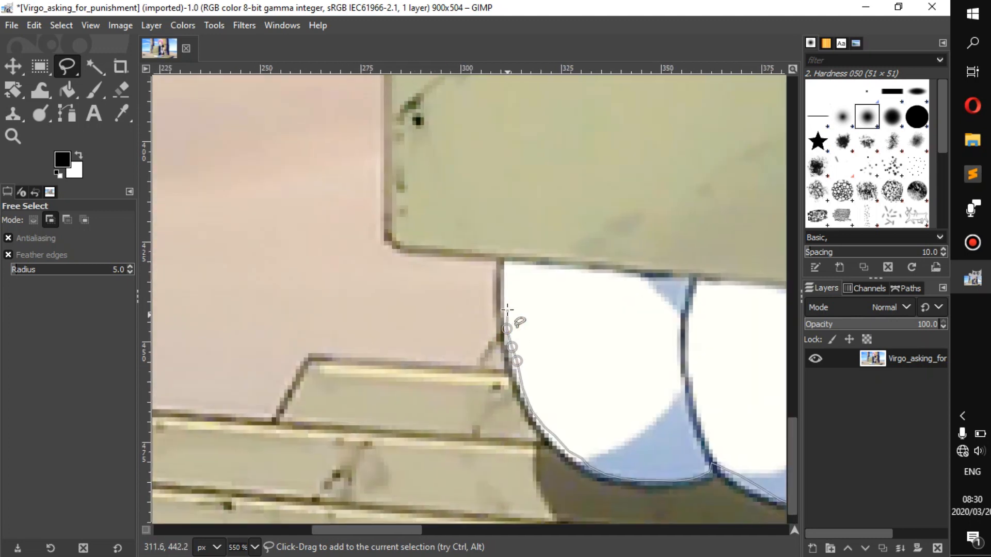
left_click(506, 299)
- Continue the outline along the bottom slab's lower edge, around its corner and up its side to the upper corner
left_click(469, 254)
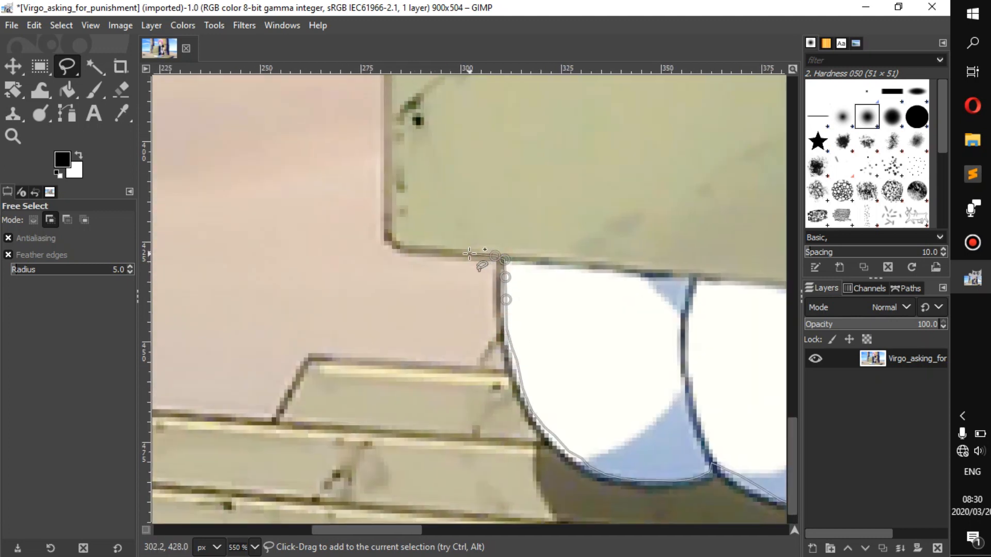
left_click(440, 251)
left_click(419, 249)
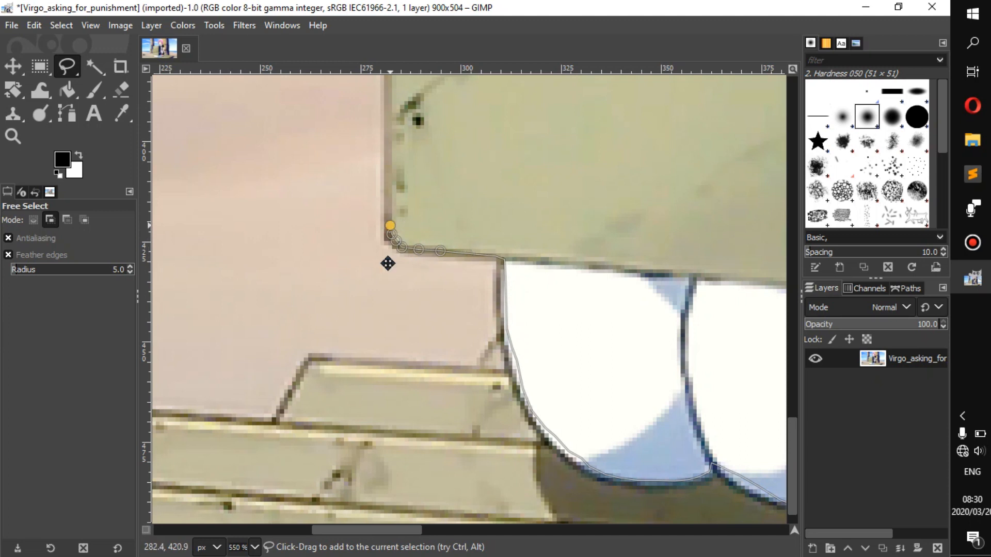
scroll(387, 263, "down", 3)
scroll(379, 206, "up", 2)
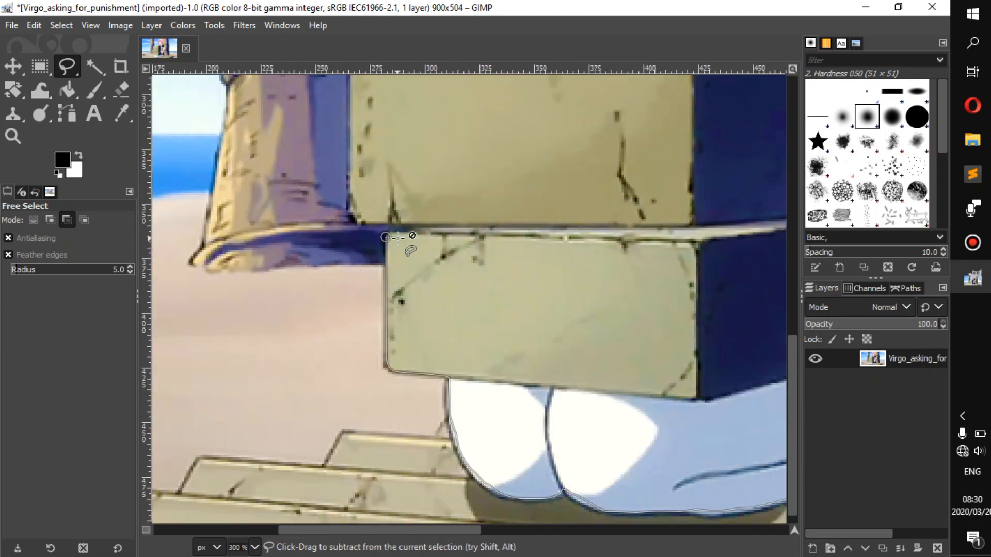
scroll(398, 237, "up", 2)
left_click(381, 230, "ctrl")
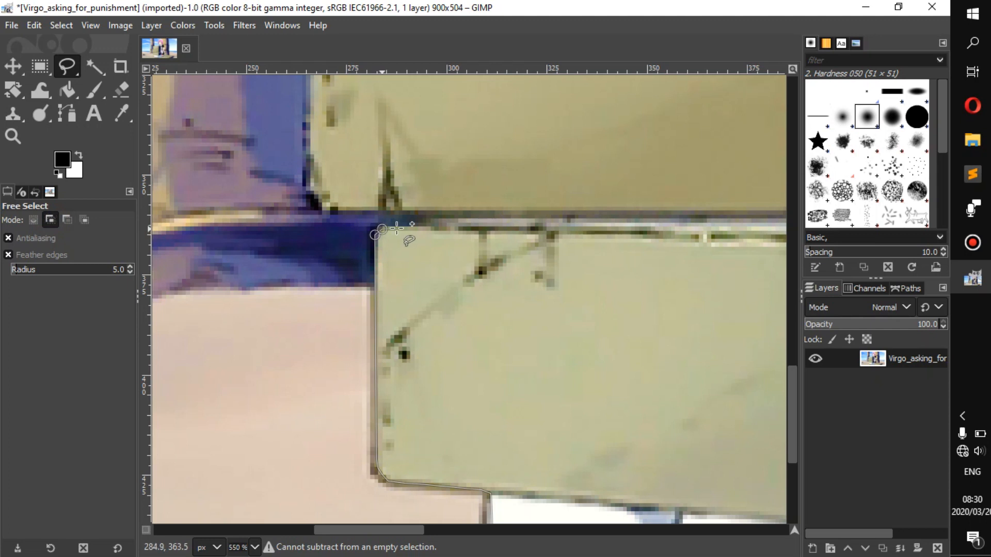
- Trace the outline into the narrow gap between the bottom and middle slabs and back out along the middle slab's underside
left_click(420, 228)
left_click(437, 223)
left_click(448, 219)
left_click(450, 214)
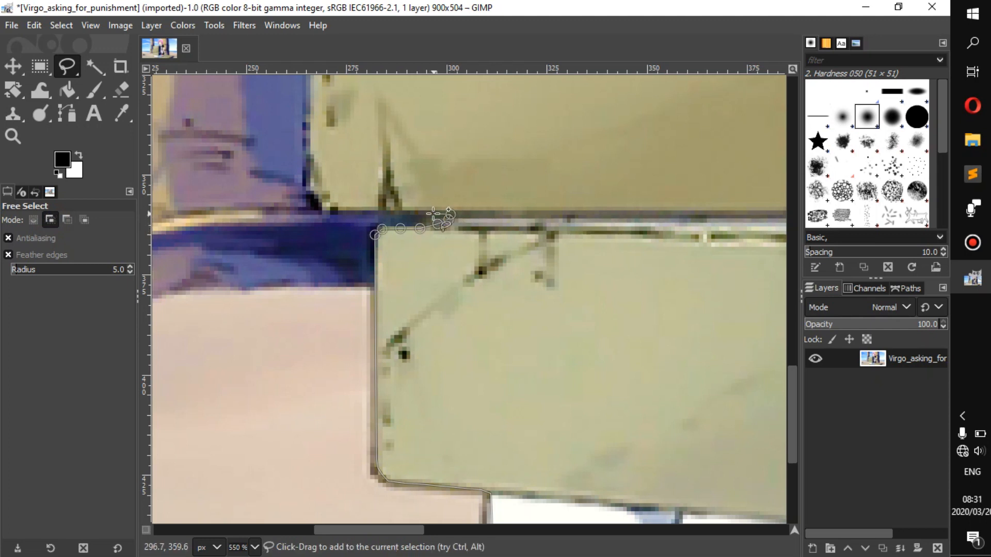
left_click(433, 214)
left_click(341, 214)
- Trace the outline around the middle slab's lower corner and up its side edge beside the pillar
left_click_drag(341, 214, 368, 297)
left_click(357, 292)
left_click(349, 281)
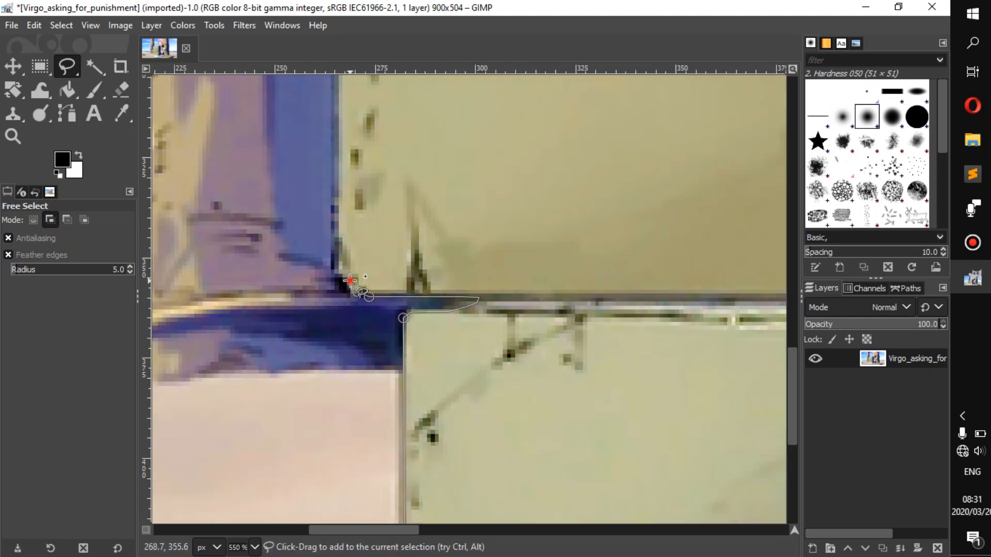
left_click(344, 268)
left_click(339, 250)
left_click_drag(339, 249, 360, 395)
left_click(361, 130)
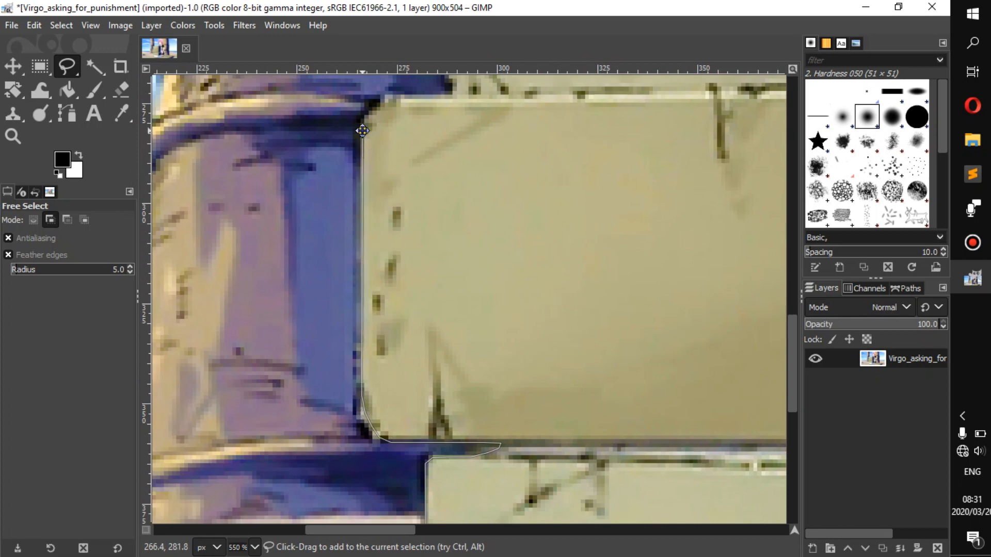
- Carry the outline around the middle slab's upper corner and along its ledge toward the top slab
left_click_drag(362, 131, 331, 287)
left_click(372, 261)
left_click_drag(372, 260, 310, 294)
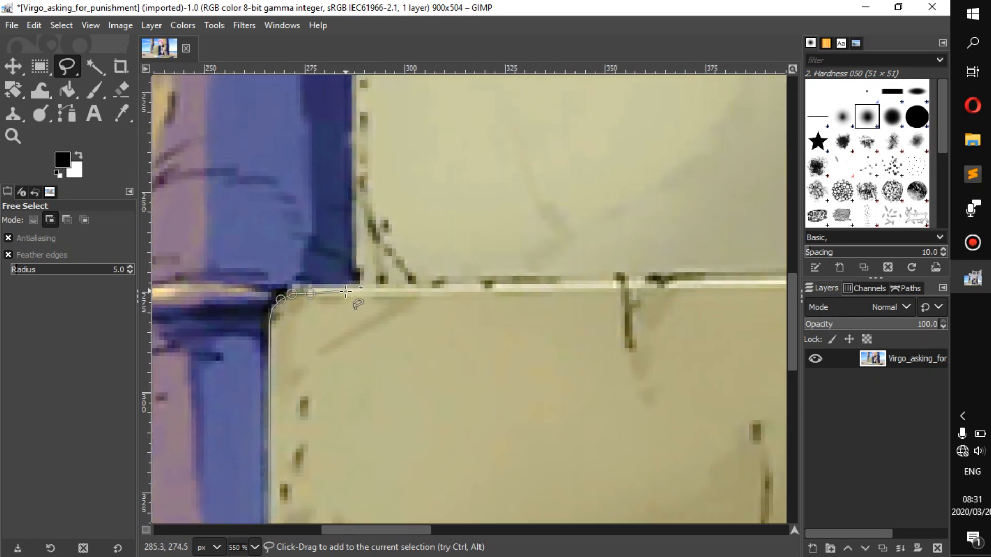
- Trace the outline up the top slab's side edge and around its upper corner
left_click(357, 260)
left_click_drag(357, 259, 350, 412)
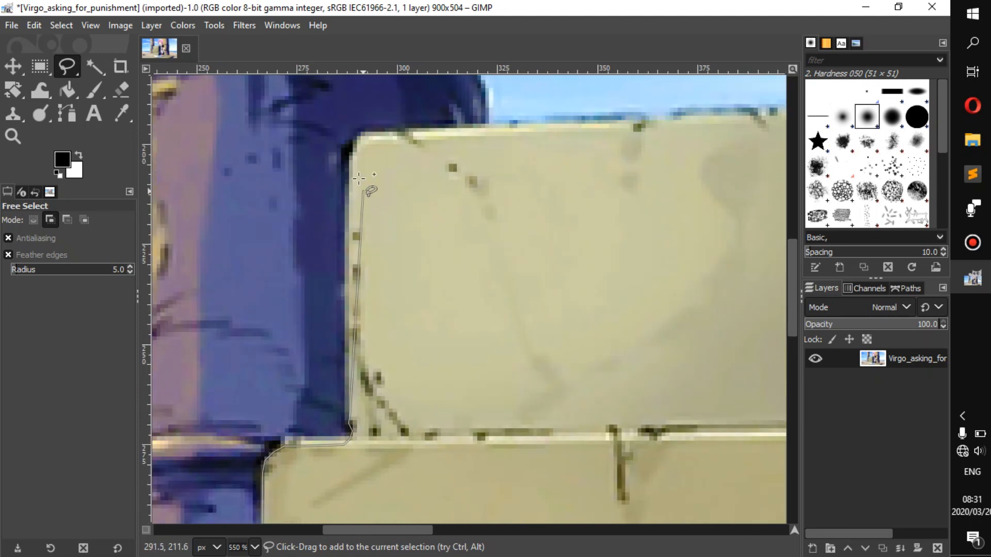
left_click(352, 157)
mouse_move(352, 157)
left_mouse_down()
mouse_move(337, 283)
mouse_move(173, 293)
left_mouse_up()
left_click(348, 266)
left_click(373, 264)
left_click(301, 289)
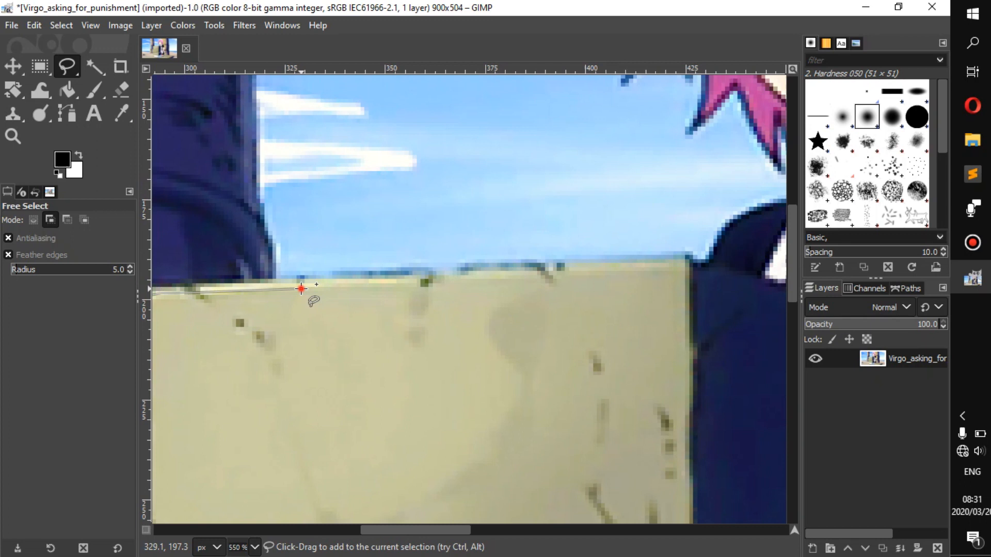
left_click(433, 282)
left_click(599, 269)
key("BackSpace")
key("BackSpace")
left_click_drag(191, 292, 355, 285)
key("BackSpace")
left_click(338, 280)
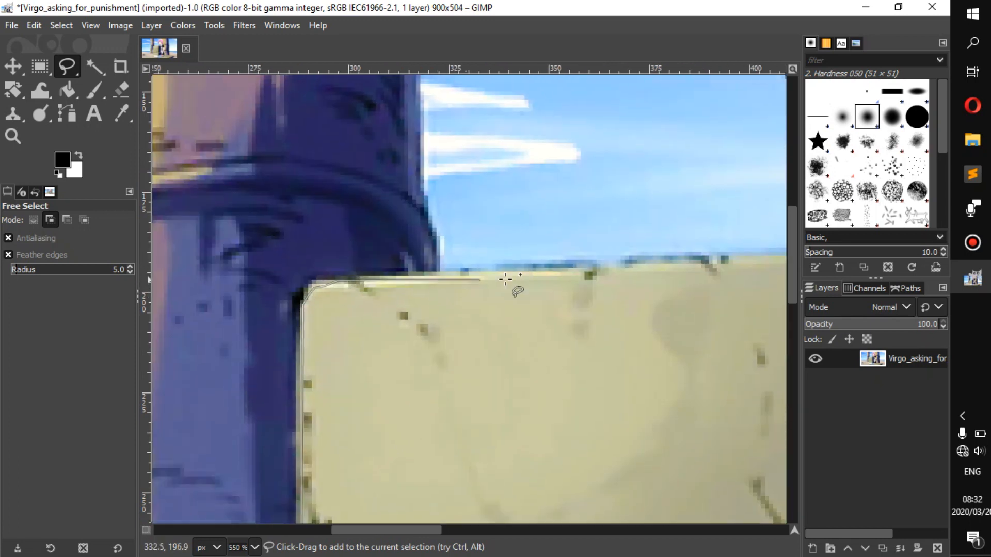
left_click(668, 270)
mouse_move(667, 271)
left_mouse_down()
mouse_move(381, 323)
mouse_move(536, 304)
left_mouse_up()
key("BackSpace")
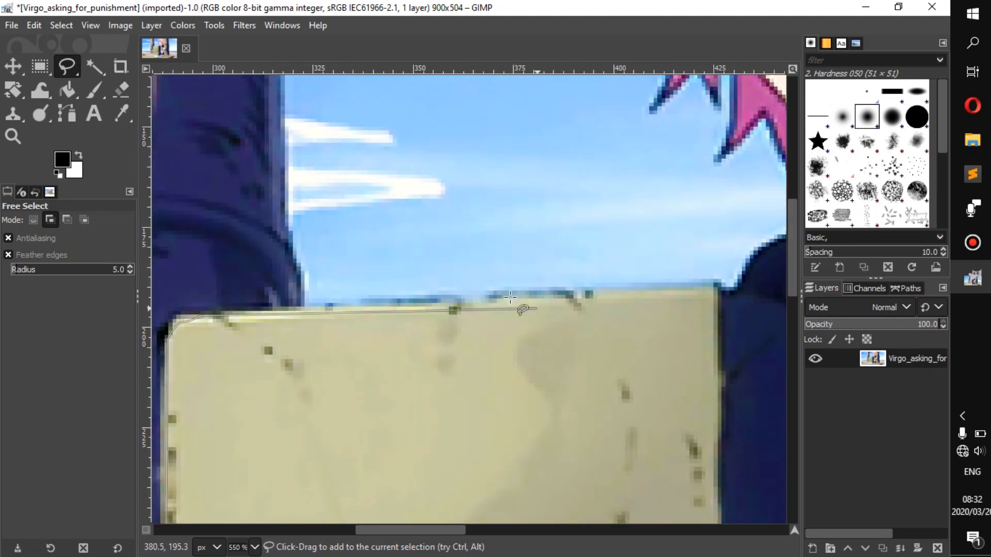
left_click(484, 305)
left_click(714, 287)
left_click_drag(714, 288, 613, 305)
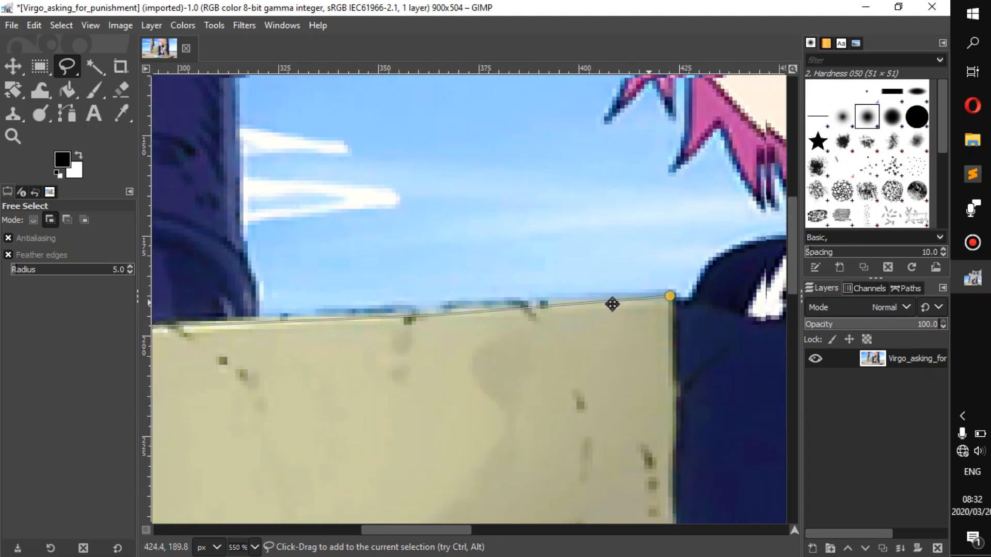
key("BackSpace")
key("BackSpace")
left_click_drag(375, 387, 580, 352)
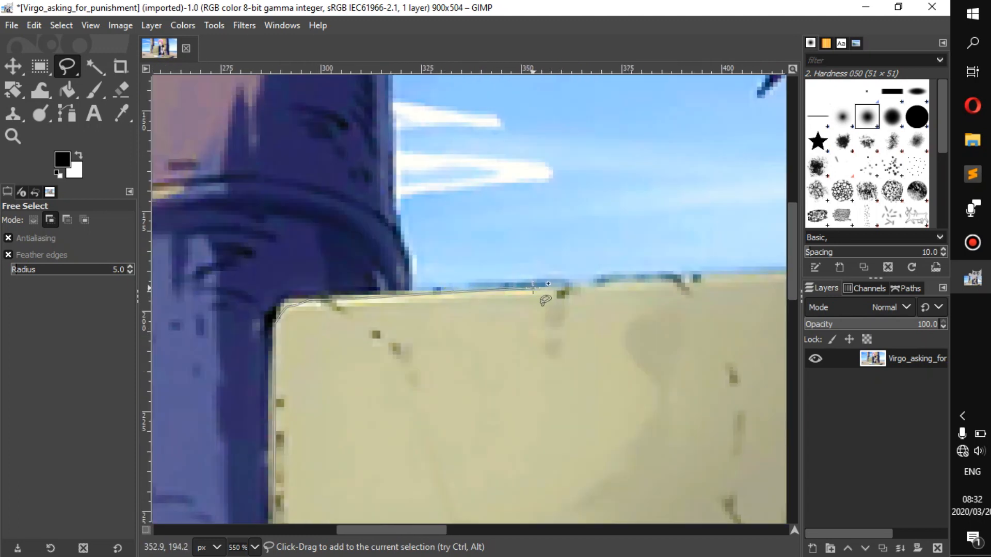
- Trace the outline along the top slab's upper edge to the corner beside the figure's shoulder
left_click(608, 288)
left_click_drag(608, 288, 472, 315)
left_click(480, 312)
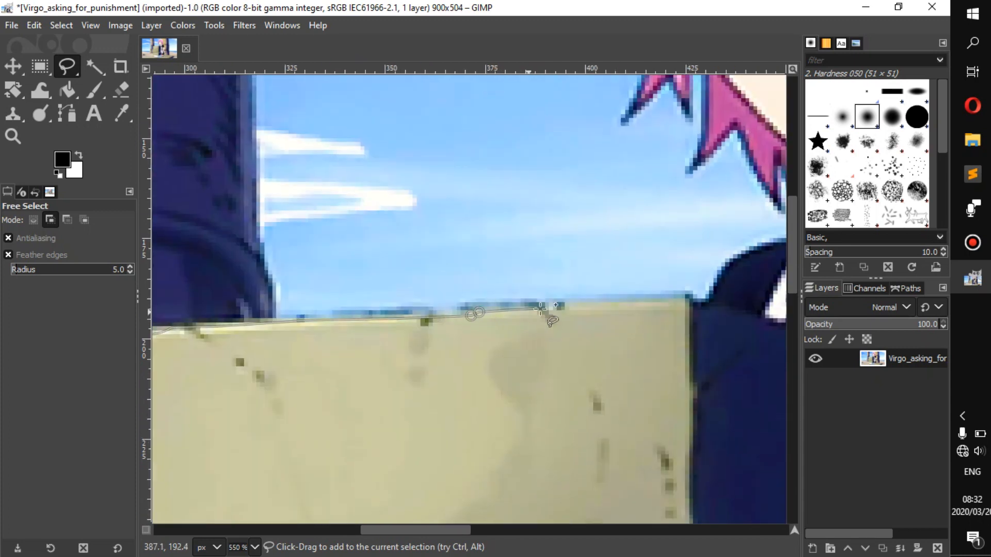
left_click(562, 311)
left_click(571, 304)
left_click(684, 299)
- Trace the outline over the dark shoulder to the white collar and up into the hair notch below the chin
left_click_drag(624, 299, 458, 311)
left_click(538, 313)
mouse_move(538, 313)
left_mouse_down()
mouse_move(575, 273)
mouse_move(628, 259)
mouse_move(451, 356)
mouse_move(465, 351)
mouse_move(465, 314)
mouse_move(461, 325)
mouse_move(437, 317)
mouse_move(429, 272)
left_mouse_up()
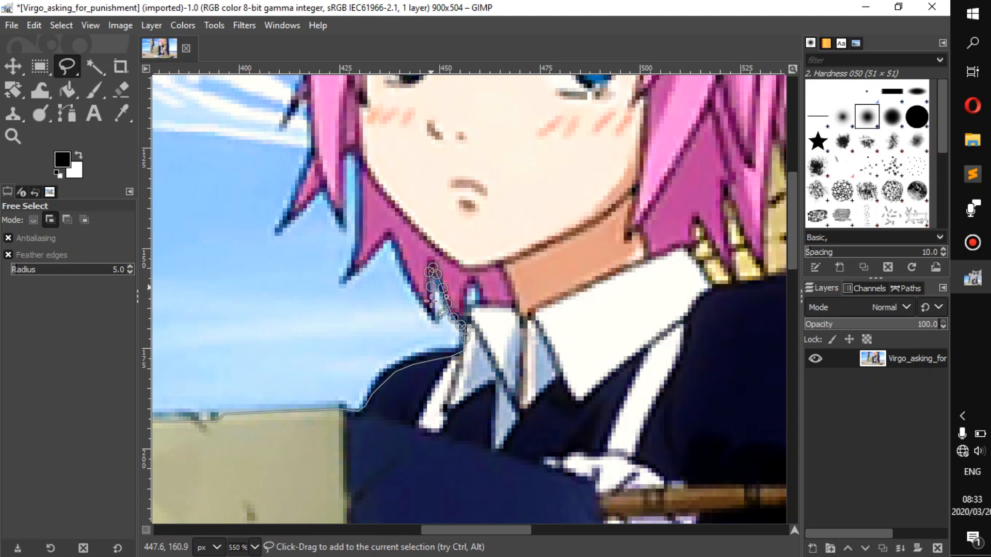
- Trace the outline around the lowest hair spikes below the cheek and up toward the narrow sky gap
left_click(433, 304)
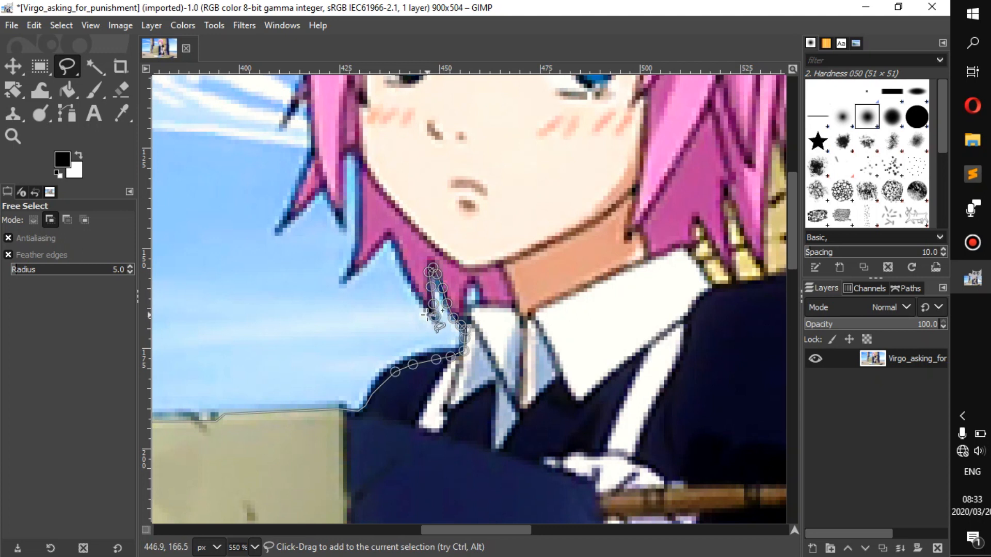
scroll(424, 312, "up", 1)
left_click_drag(424, 308, 381, 198)
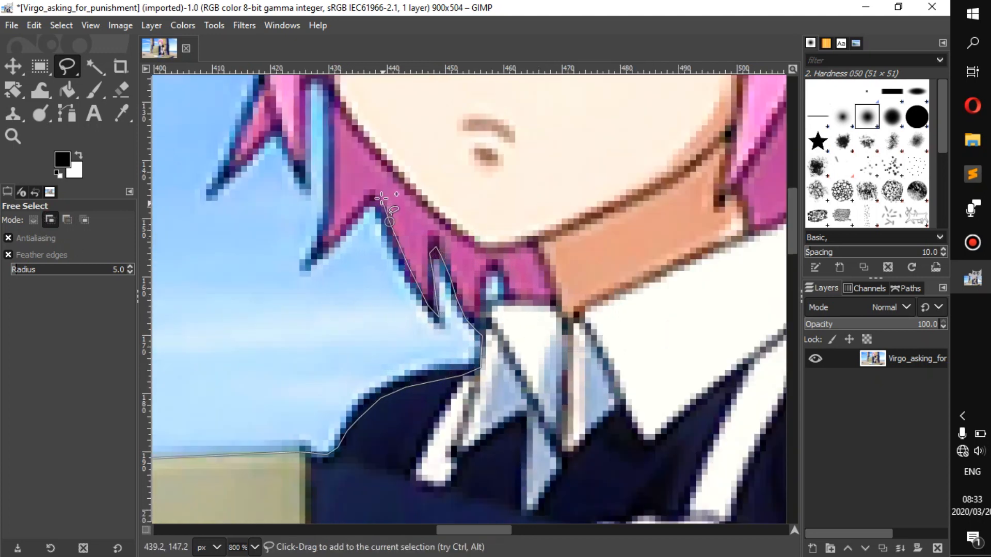
mouse_move(331, 238)
left_mouse_down()
mouse_move(315, 256)
mouse_move(328, 213)
mouse_move(331, 111)
mouse_move(347, 314)
left_mouse_up()
left_click(331, 112)
left_click(347, 295)
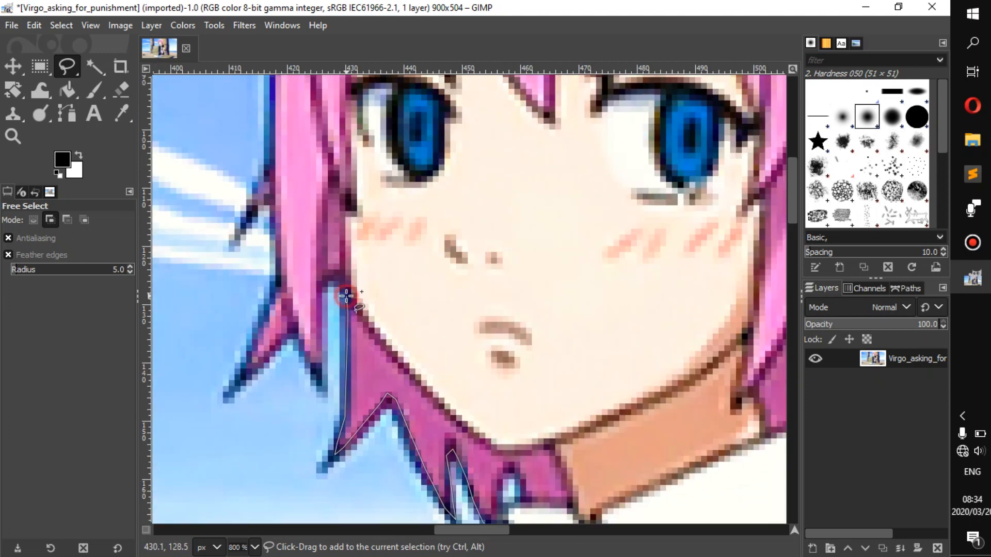
- Trace the outline around the top of the narrow sky gap and down to the tip of the adjoining hair spike
left_click(339, 285)
left_click(329, 281)
left_click(323, 288)
left_click(324, 382)
left_click(315, 385)
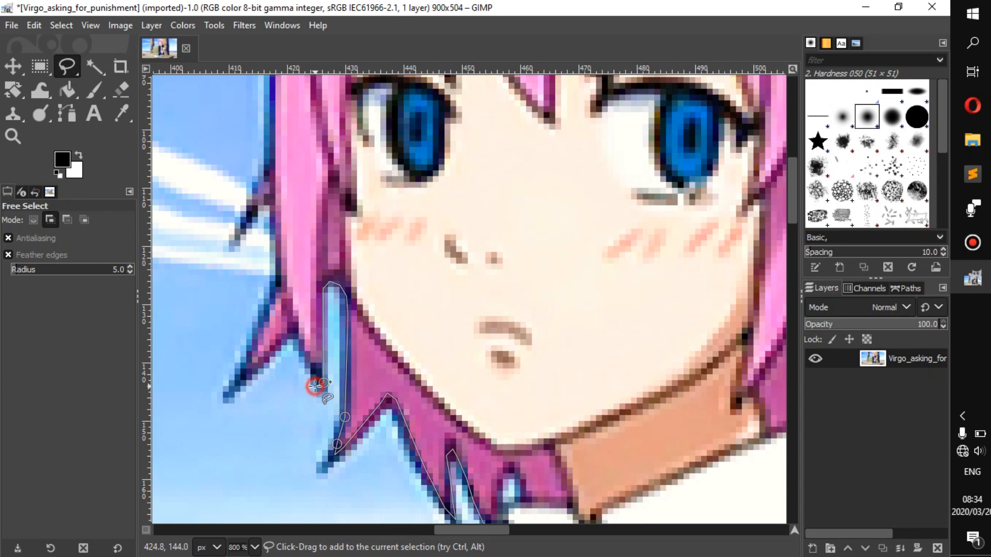
- Continue the outline through the notch between the side hair spikes and down to the outermost spike's tip
left_click(312, 372)
left_click(295, 334)
left_click(289, 335)
left_click(280, 345)
left_click(240, 387)
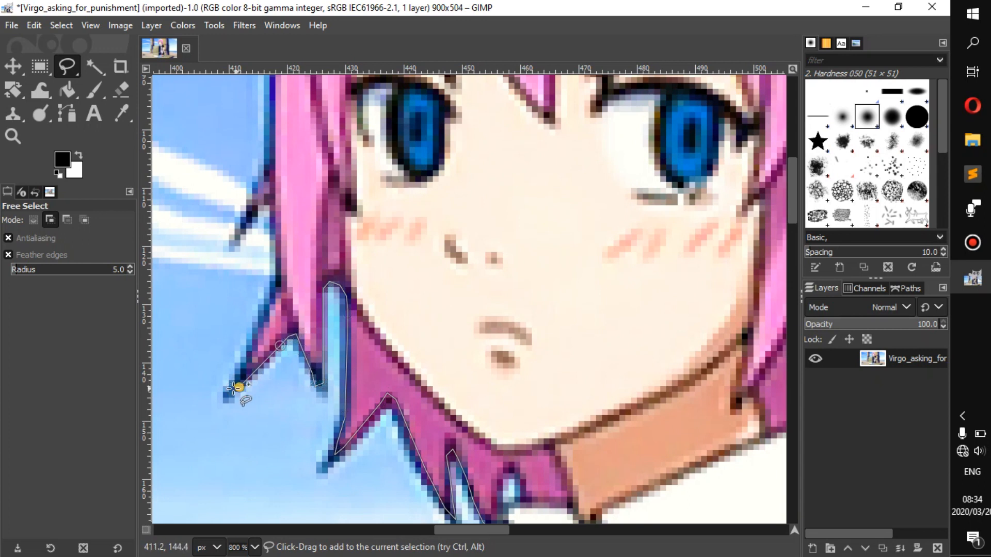
left_click(232, 386)
- Trace the outline up the outermost spike's outer edge and along the hair to the small stray strand
left_click_drag(235, 378, 362, 482)
left_click(403, 397)
left_click(405, 387)
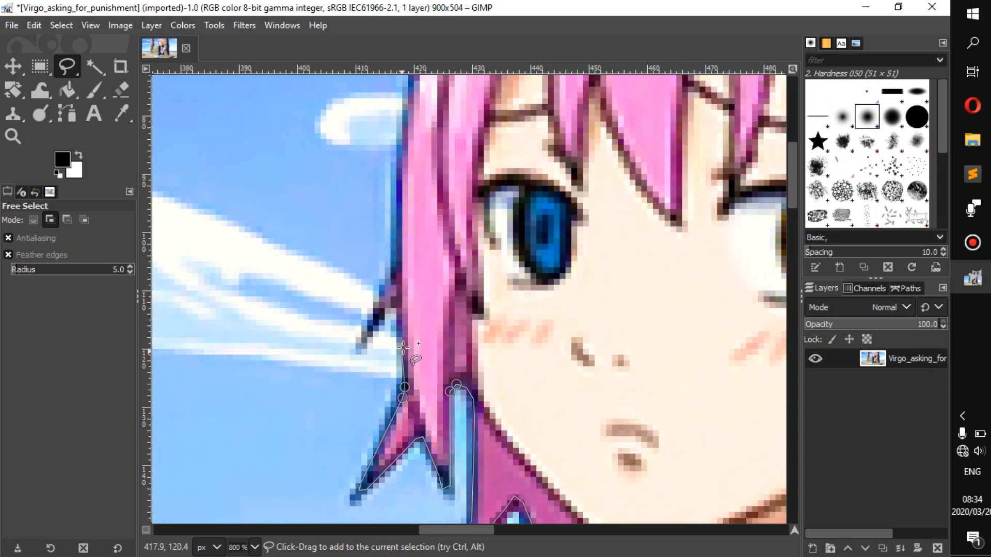
left_click(405, 345)
left_click(403, 316)
left_click(401, 305)
- Trace the outline around the small stray strand, down its underside to the tip and back up its upper edge
left_click(392, 303)
left_click(381, 313)
left_click(375, 327)
left_click(367, 330)
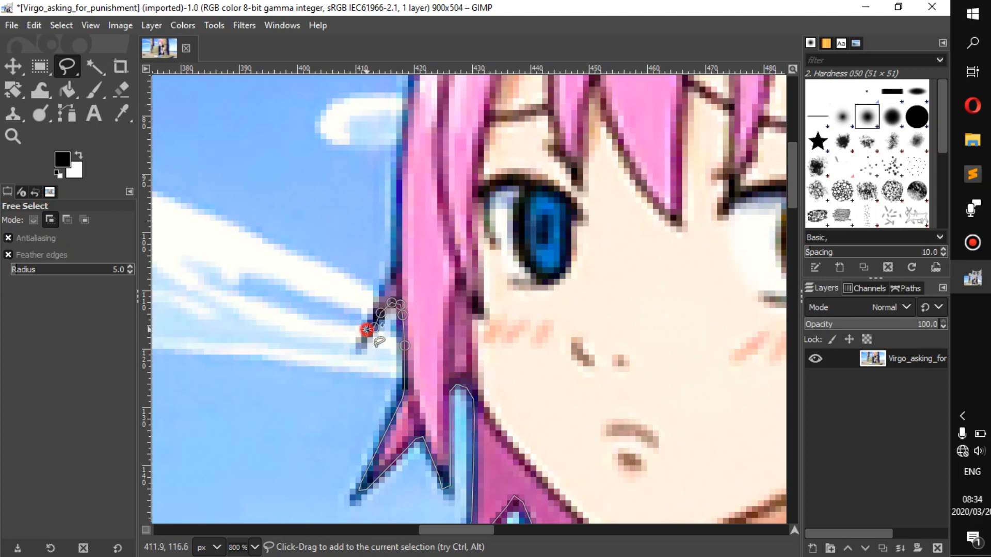
left_click(370, 322)
left_click(373, 317)
left_click(385, 295)
left_click(393, 286)
left_click_drag(394, 281, 417, 431)
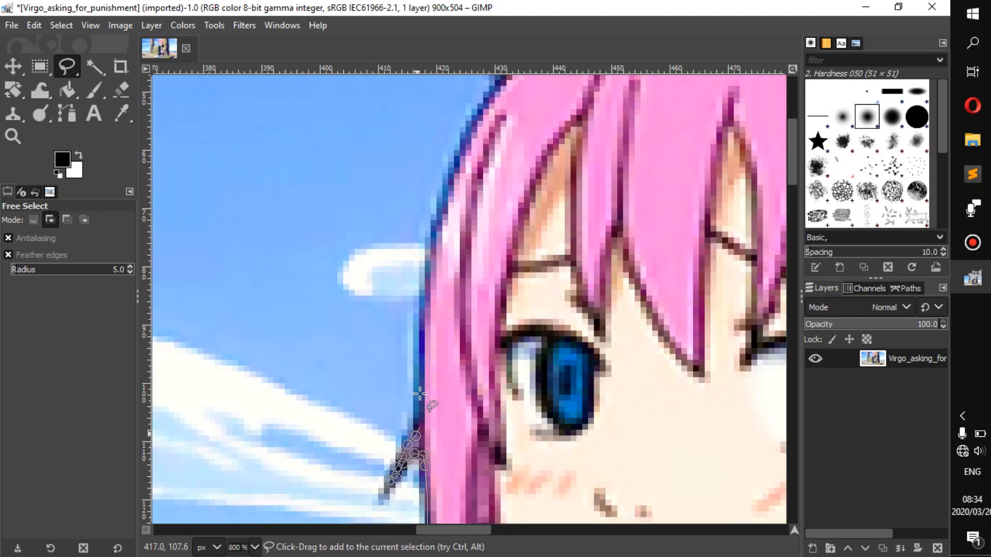
- Trace the outline up the outer curve of the pink hair to the base of the frilled headband
left_click(419, 409)
scroll(422, 311, "up", 3)
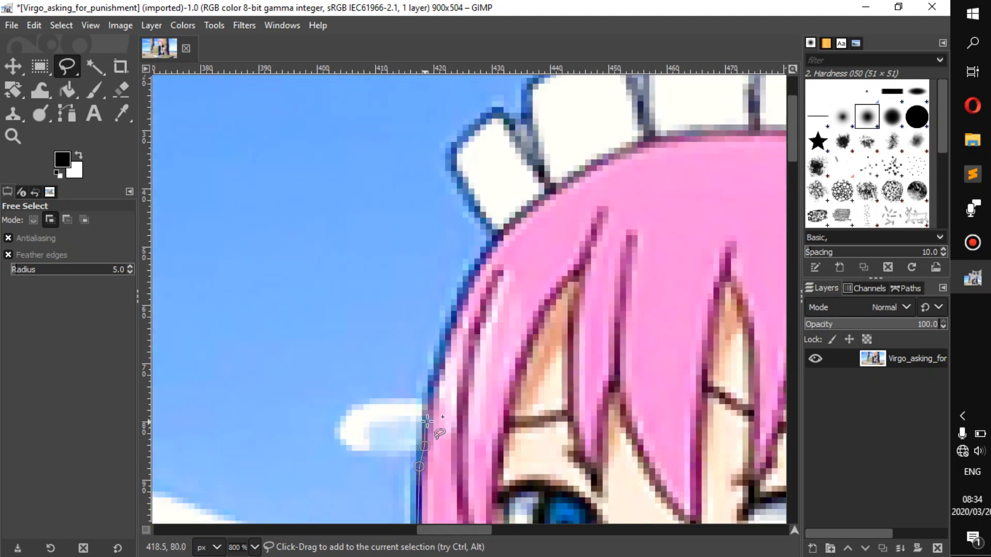
left_click(430, 397)
left_click(438, 373)
left_click(447, 345)
left_click(461, 309)
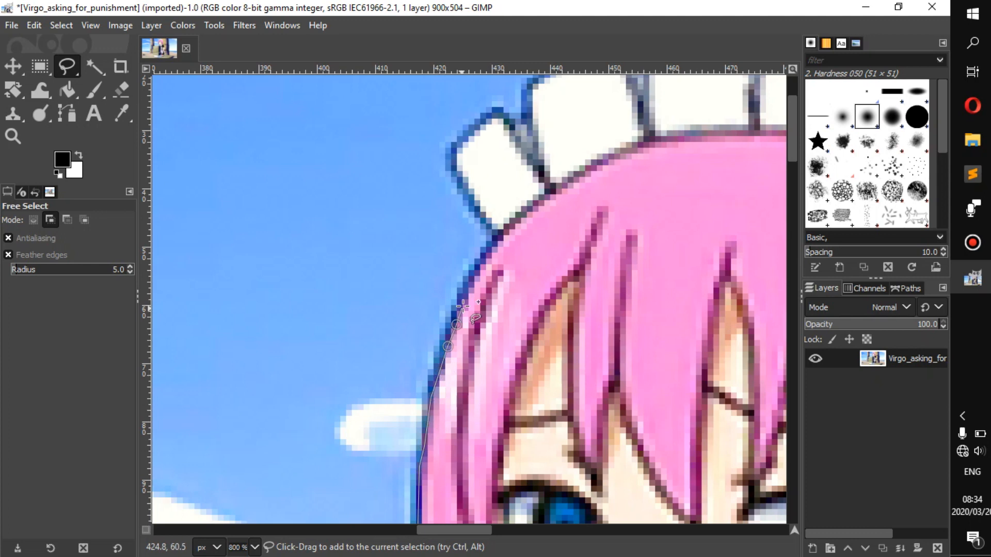
left_click(475, 276)
left_click(493, 250)
left_click(500, 242)
- Trace the outline up the outer side of the headband's first frill and around to its top
mouse_move(499, 242)
left_mouse_down()
mouse_move(500, 354)
mouse_move(517, 360)
left_mouse_up()
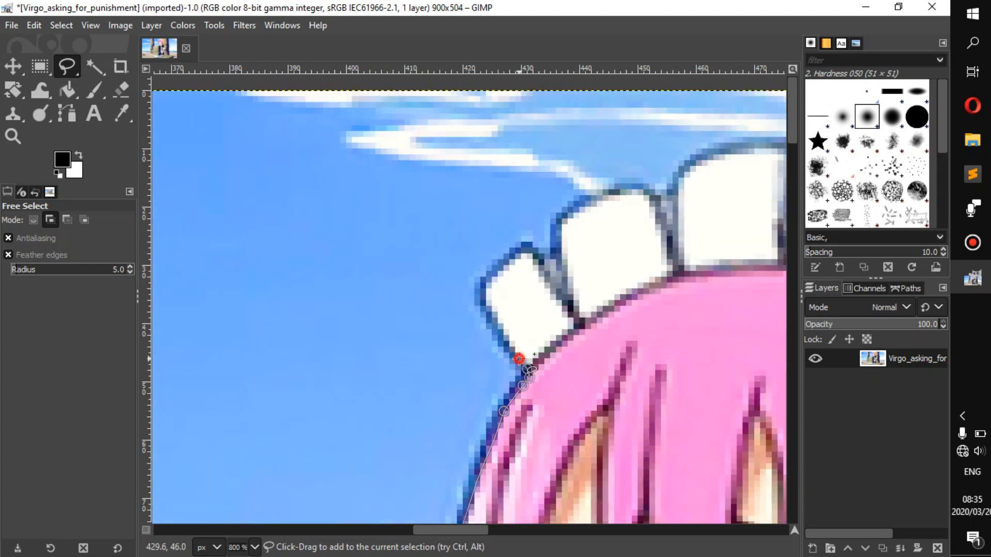
left_click(493, 315)
left_click(488, 303)
left_click(488, 293)
left_click(488, 282)
left_click(502, 269)
left_click(518, 256)
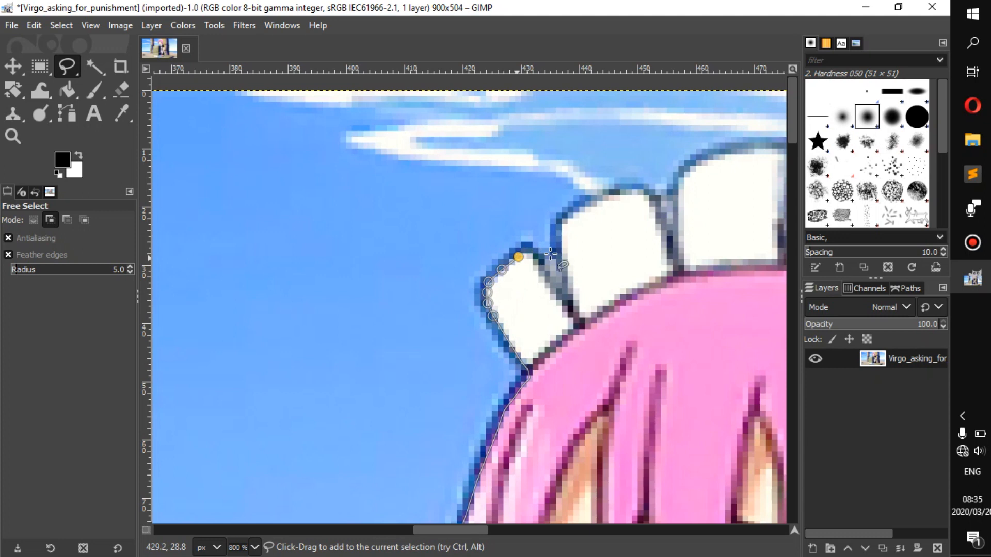
left_click(527, 253)
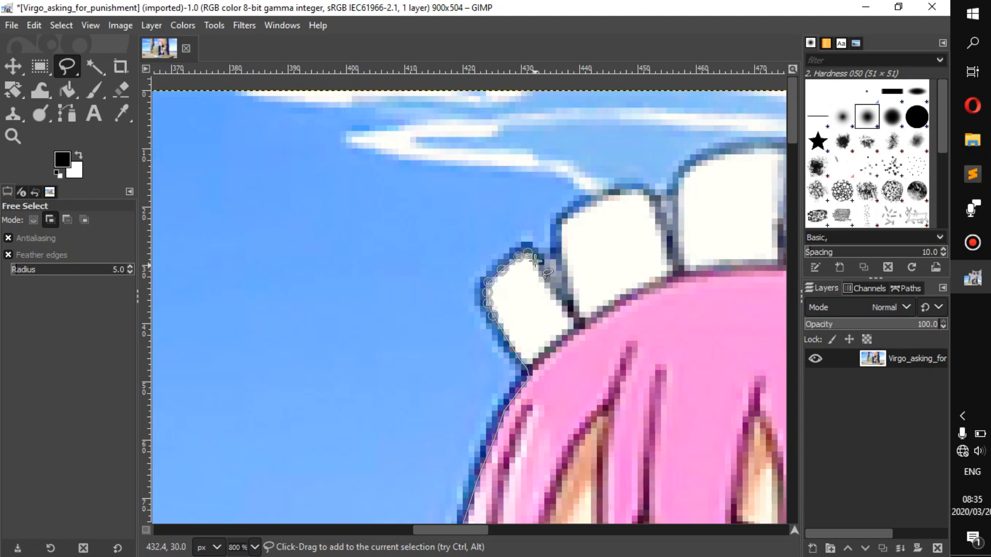
- Carry the outline across the gap after the first frill and over the top of the second frill
left_click(536, 259)
left_click(545, 259)
left_click(555, 258)
left_click(559, 221)
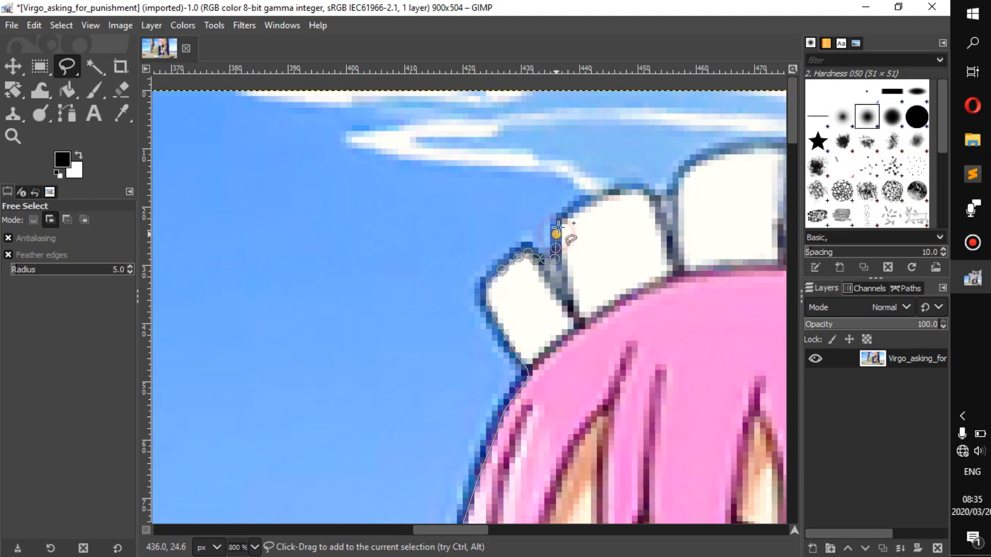
left_click(586, 207)
left_click(602, 201)
left_click(624, 195)
left_click(641, 194)
left_click(654, 202)
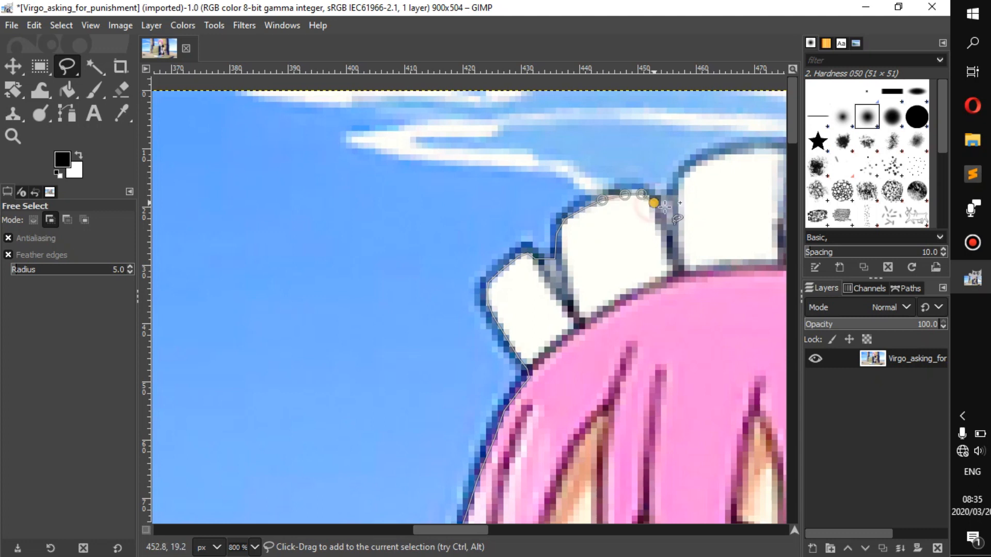
- Continue the outline across the gap after the second frill and up the third frill's rounded side
left_click(664, 200)
left_click_drag(664, 200, 507, 288)
left_click(516, 285)
left_click(521, 276)
left_click(525, 266)
left_click(539, 254)
- Trace the outline along the third frill's top edge to the start of the fourth frill
left_click(558, 245)
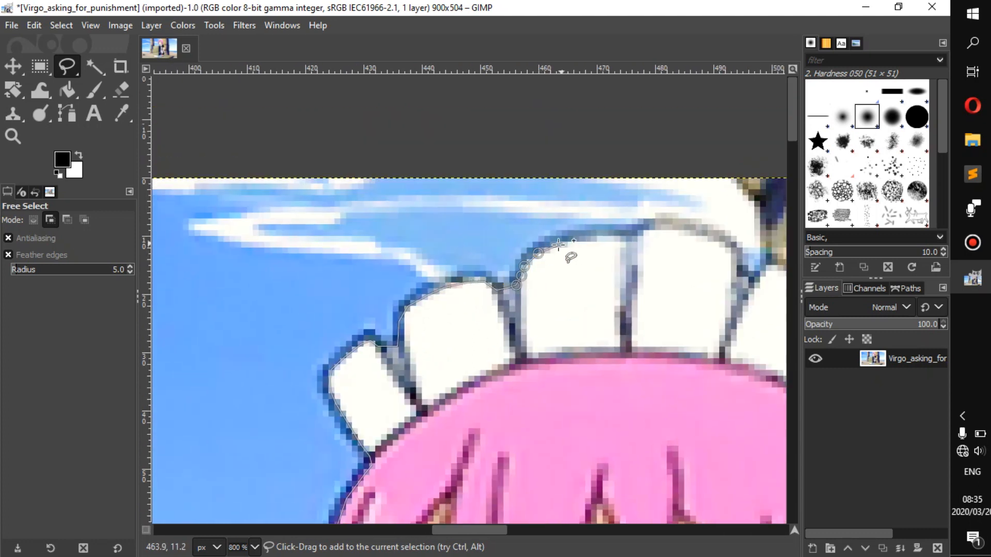
left_click(579, 241)
left_click(595, 240)
left_click(612, 240)
left_click(625, 241)
left_click_drag(626, 246, 506, 321)
left_click(514, 307)
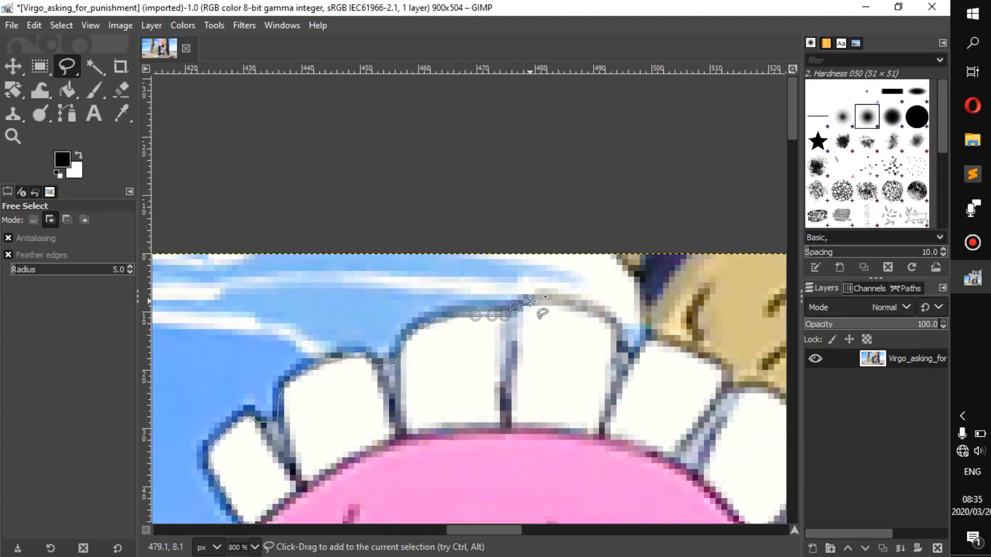
- Trace the outline over the headband's fourth frill and down into the gap before the fifth frill
left_click(575, 304)
left_click(596, 314)
left_click(610, 327)
left_click(618, 340)
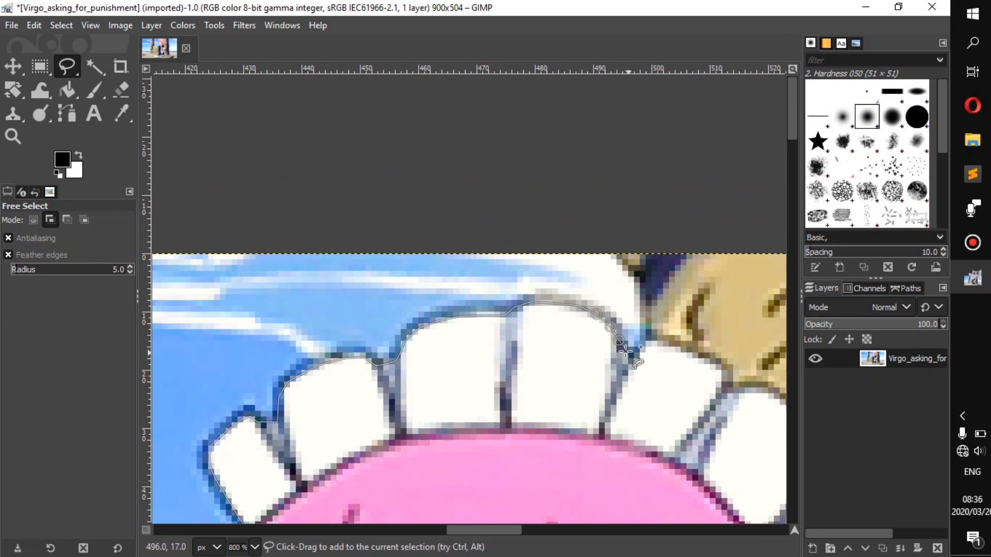
mouse_move(626, 363)
left_mouse_down()
mouse_move(562, 407)
mouse_move(465, 261)
left_mouse_up()
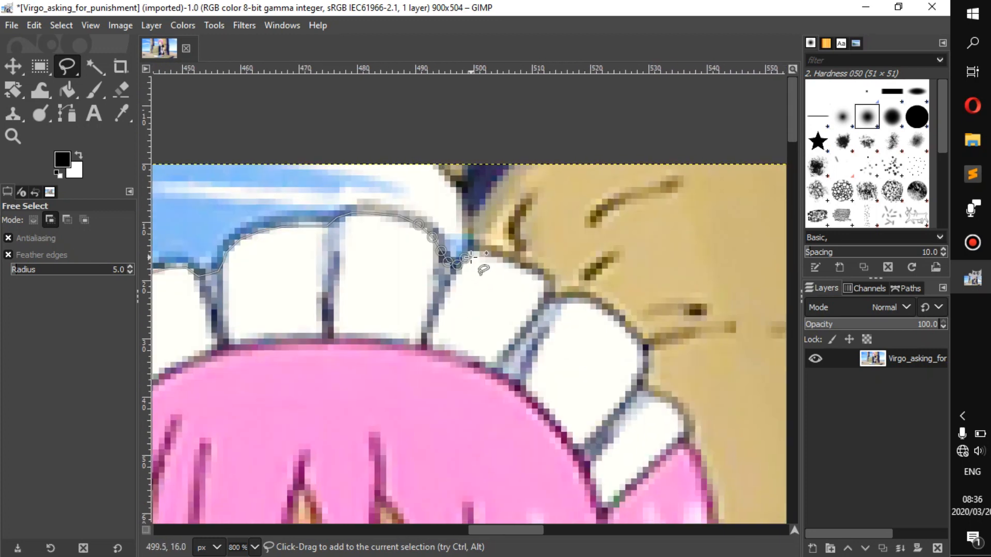
- Continue the outline over the fifth frill's top edge and into the gap before the sixth frill
left_click(474, 255)
left_click(482, 253)
left_click(495, 259)
left_click(539, 278)
left_click(545, 288)
left_click(546, 297)
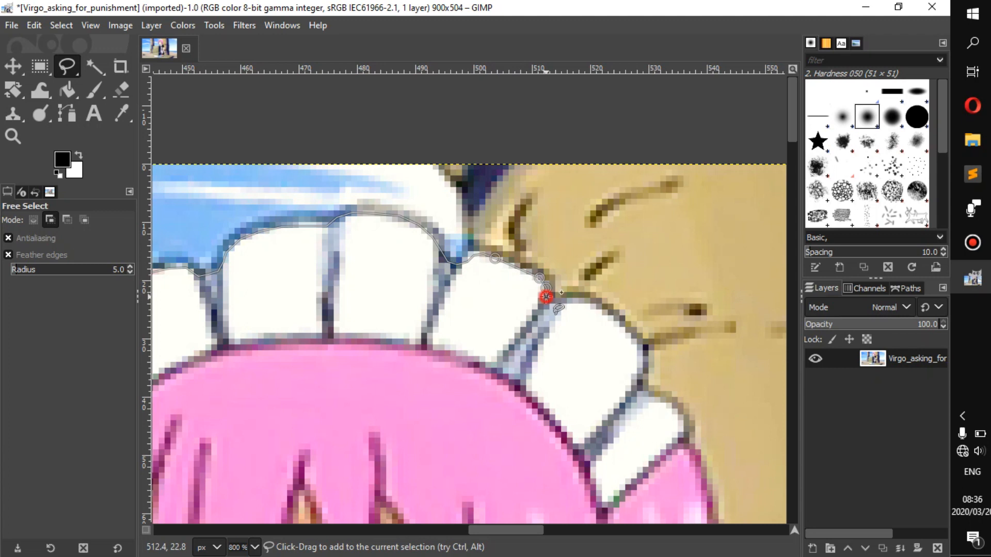
left_click(551, 302)
- Carry the outline over the sixth frill and down its outer side to the last frill
left_click_drag(587, 303, 406, 235)
left_click(407, 235)
left_click(423, 244)
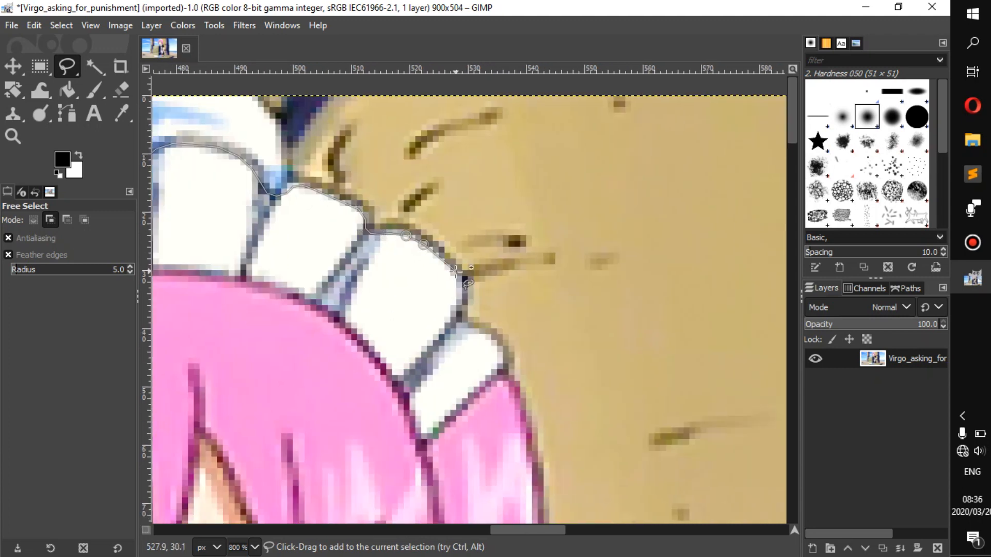
left_click(455, 273)
left_click(459, 283)
left_click(460, 305)
left_click(460, 318)
left_click(460, 327)
- Trace the outline around the headband's last frill to where it meets the pink hair
left_click(475, 327)
left_click(489, 333)
left_click(497, 342)
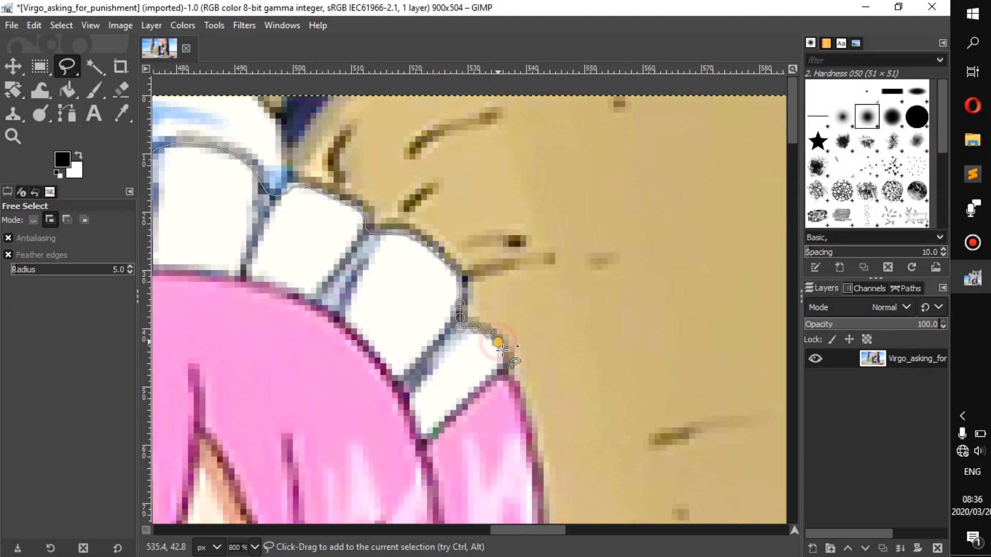
left_click(504, 354)
left_click(504, 369)
- Trace the outline down the upper part of the pink hair's outer edge below the headband
left_click_drag(503, 370, 476, 200)
left_click(475, 210)
left_click(487, 231)
left_click(495, 252)
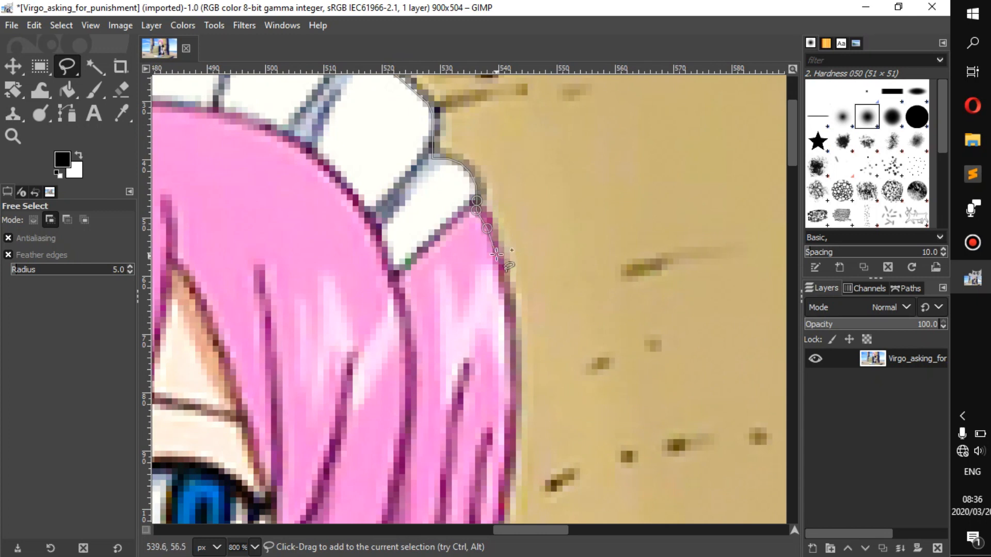
left_click(500, 273)
left_click(506, 298)
left_click(509, 323)
- Continue the outline down the lower part of the hair's outer edge toward the outermost strand's tip
left_click_drag(510, 354, 454, 115)
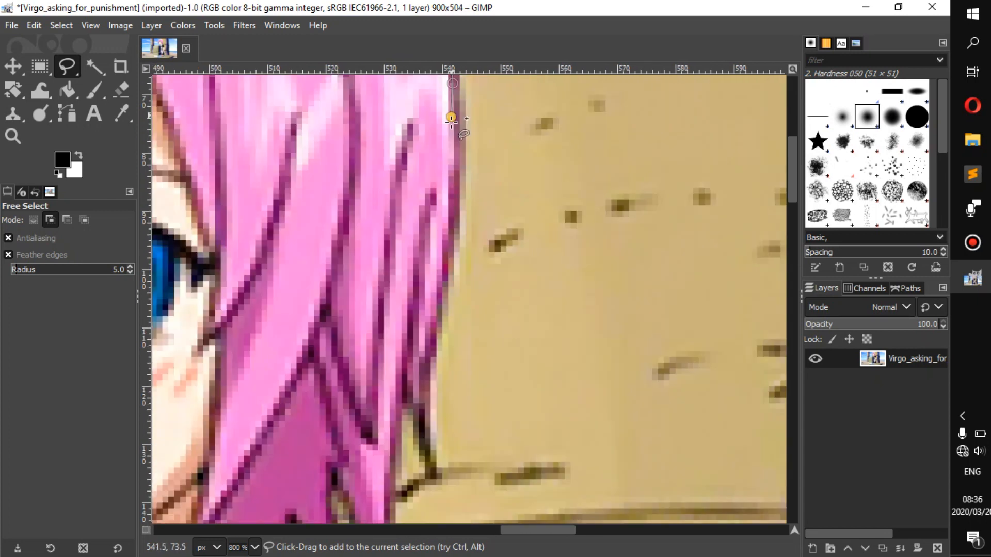
left_click(454, 197)
left_click(438, 301)
left_click(431, 344)
left_click_drag(431, 344, 472, 167)
left_click(470, 219)
left_click(471, 260)
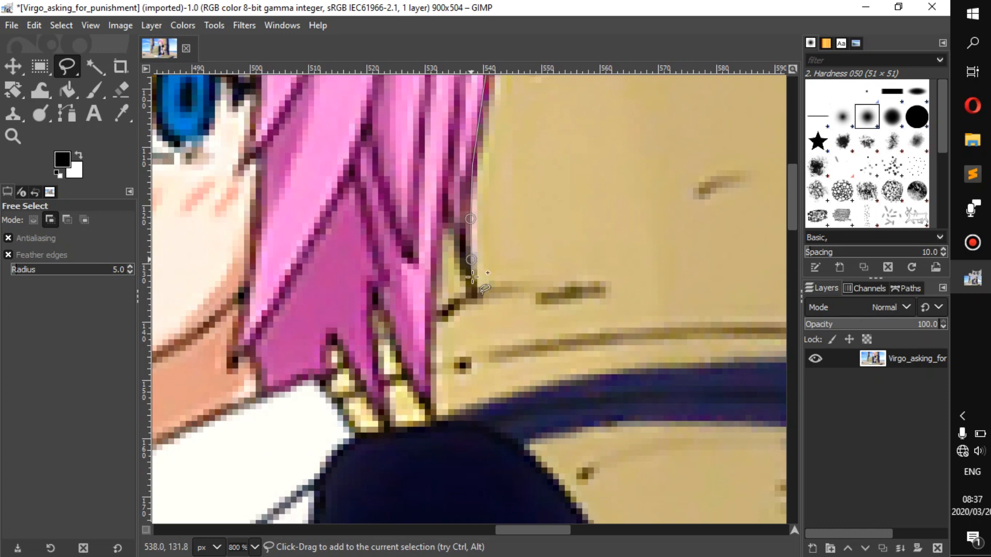
- Trace around the narrow gap behind the outermost hair strand and down the next strand to its tip
left_click(463, 247)
left_click(452, 223)
left_click(433, 290)
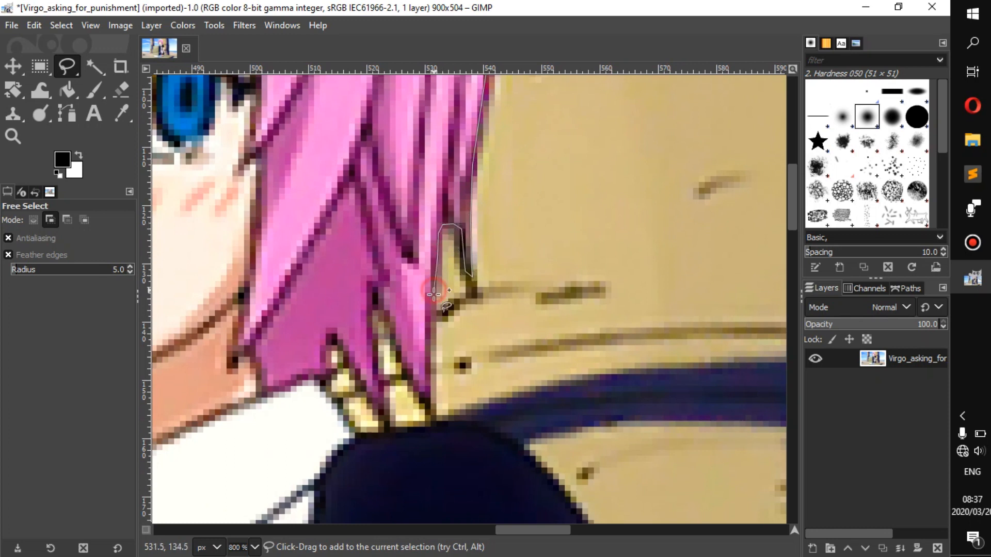
left_click(429, 324)
mouse_move(427, 403)
left_mouse_down()
mouse_move(390, 313)
mouse_move(394, 343)
mouse_move(406, 365)
mouse_move(388, 303)
mouse_move(579, 215)
left_mouse_up()
- Trace around the background gap between the two hair strands nearest the shoulder, ending at the inner strand's tip
left_click(388, 306)
left_click(568, 206)
left_click(561, 211)
left_click(564, 265)
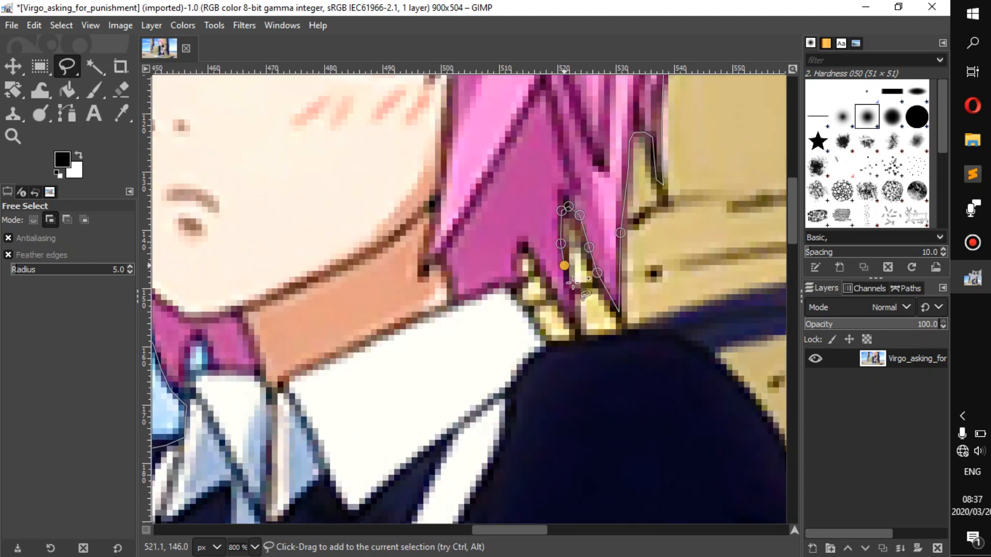
left_click(567, 284)
left_click(578, 296)
left_click(578, 321)
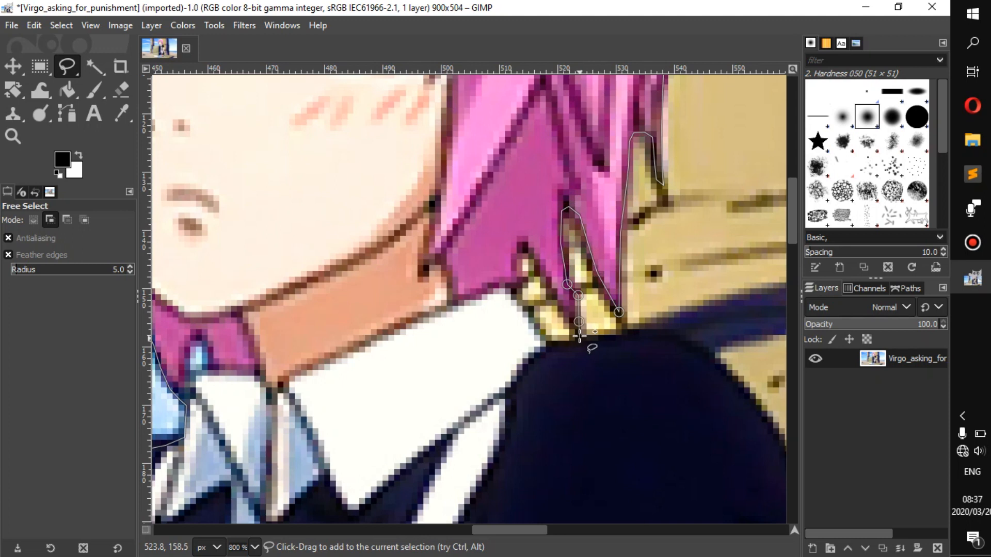
left_click(579, 332)
- Trace around the last background gap between the hair and the white collar, down to the dark shoulder
left_click(550, 279)
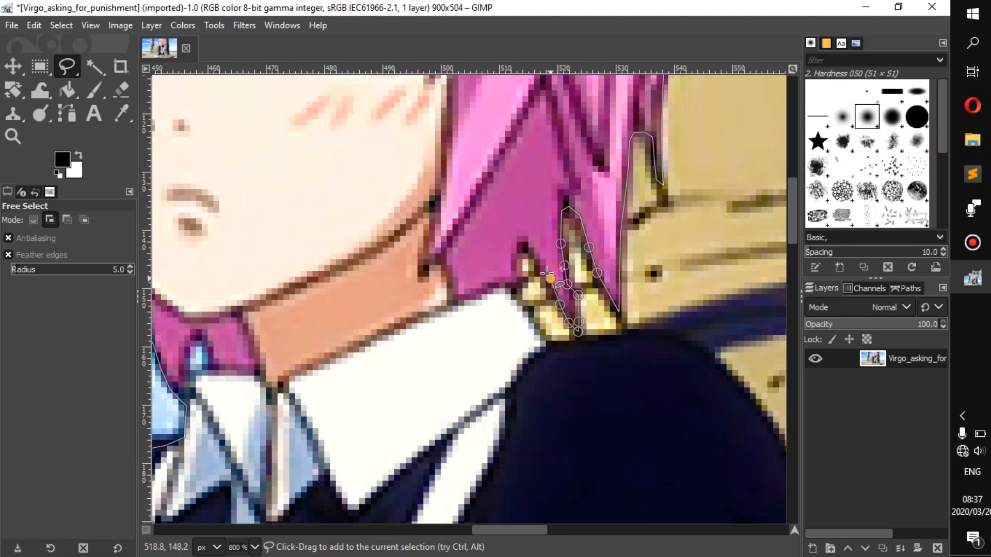
left_click(525, 247)
left_click(509, 291)
scroll(490, 247, "down", 3)
scroll(490, 248, "right", 2)
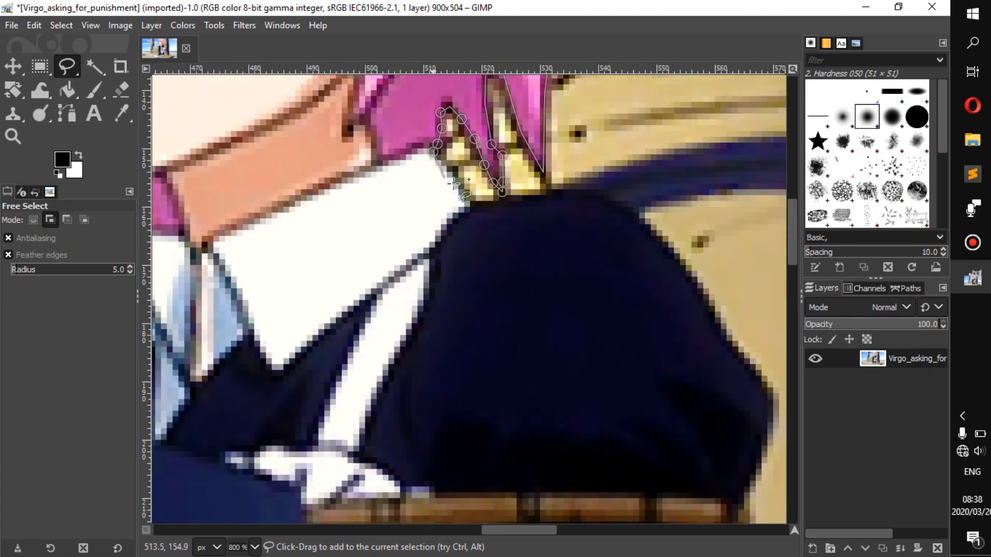
left_click(466, 201)
- Carry the outline along the top of the dark shoulder and down the puffed sleeve's outer edge to its widest point
left_click(560, 199)
left_click(584, 198)
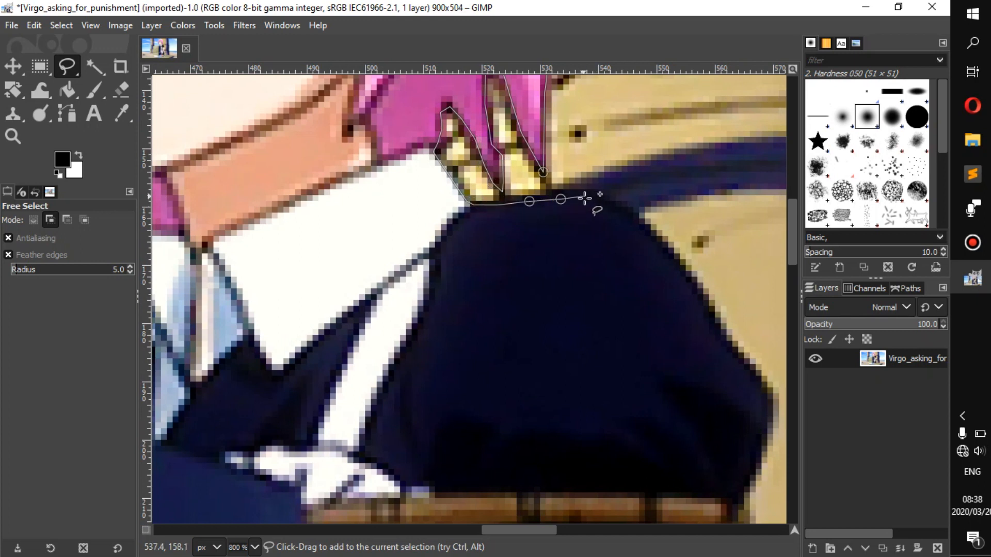
left_click(606, 201)
scroll(621, 225, "down", 3)
scroll(621, 226, "right", 4)
left_click(449, 147)
left_click(503, 226)
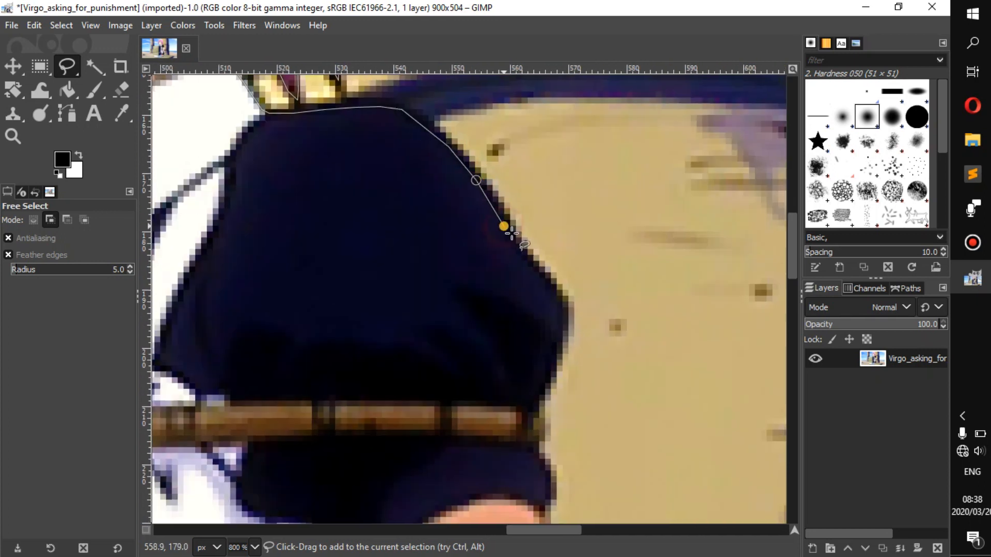
left_click(559, 315)
- Trace the outline from the sleeve's widest point inward to the brown band around it
scroll(562, 177, "down", 4)
scroll(562, 177, "left", 1)
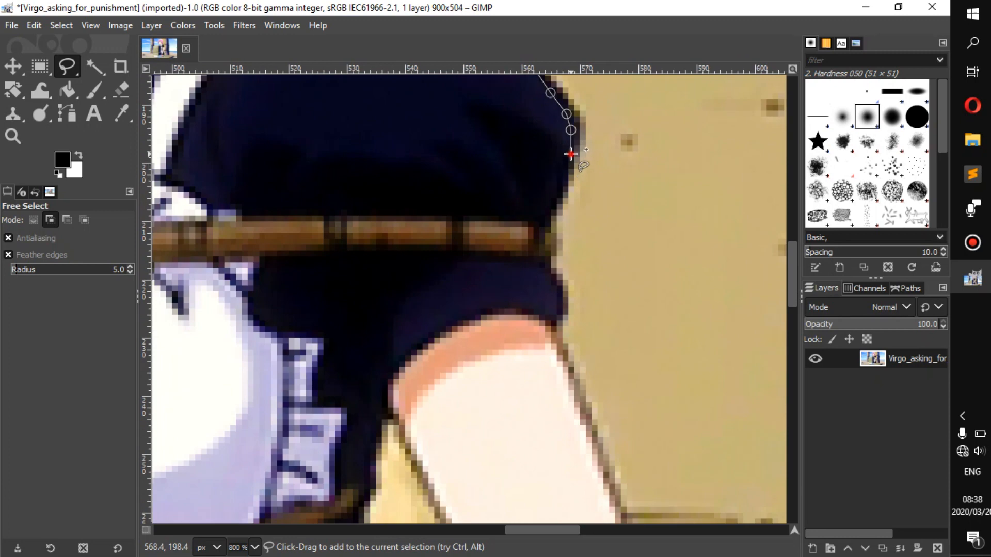
left_click(570, 154)
left_click(561, 177)
left_click(541, 226)
- Continue the outline past the brown band and around the dark sleeve hem to the bare arm
scroll(540, 222, "down", 4)
scroll(540, 222, "right", 1)
left_click(518, 152)
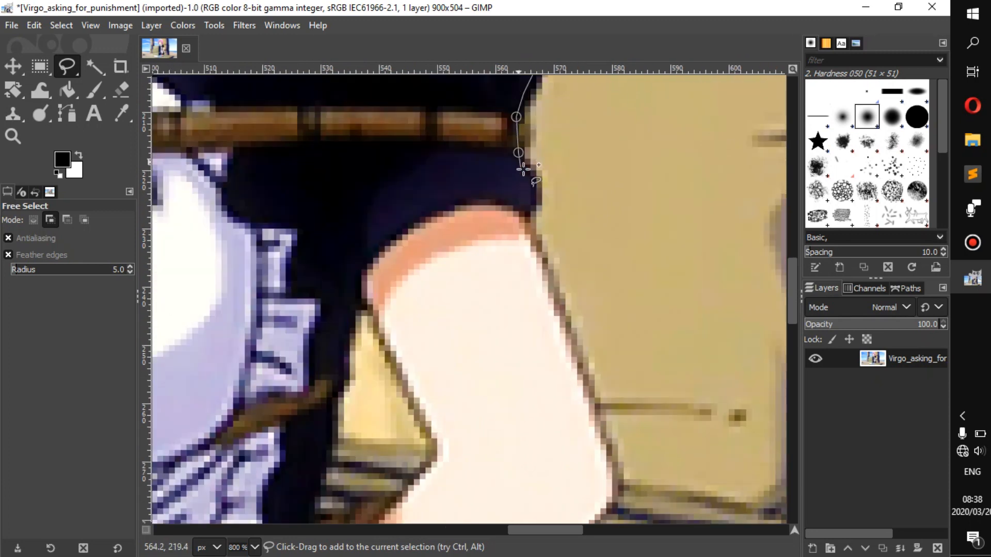
left_click(527, 171)
left_click(534, 184)
left_click(522, 219)
- Trace the outline down the bare arm's outer edge to the elbow
scroll(523, 219, "down", 5)
scroll(523, 220, "right", 1)
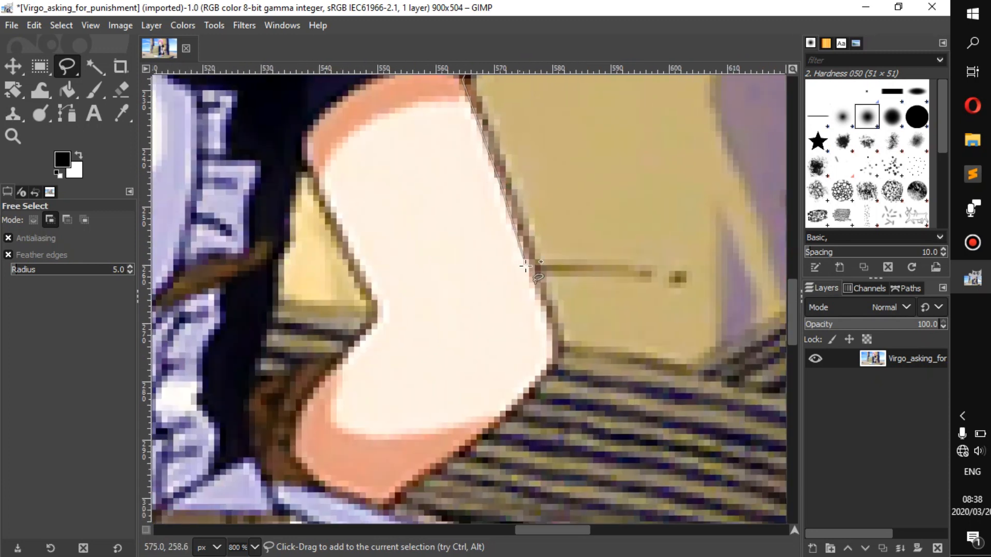
left_click(534, 281)
left_click(547, 328)
left_click(550, 348)
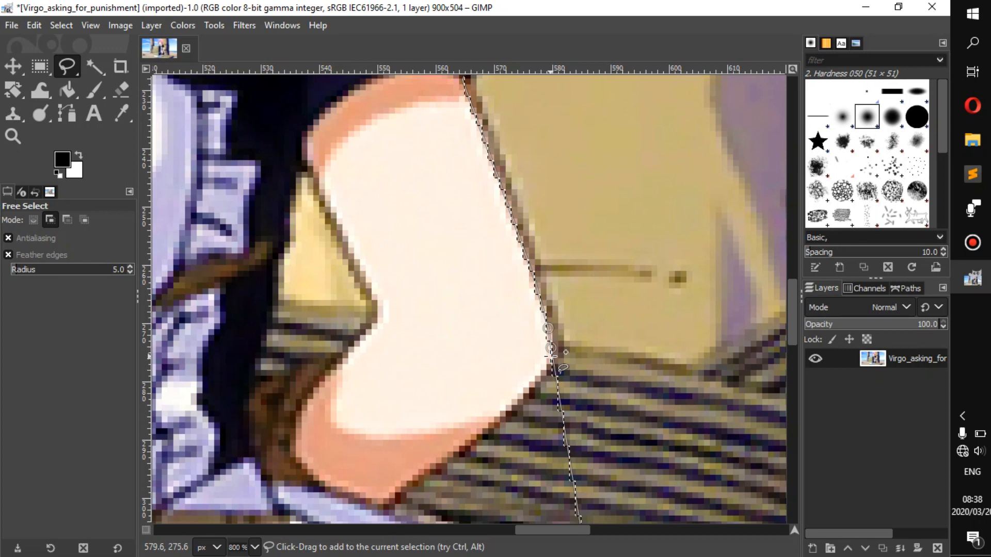
- Reopen the prematurely closed outline at the elbow so tracing can continue
scroll(568, 287, "down", 4)
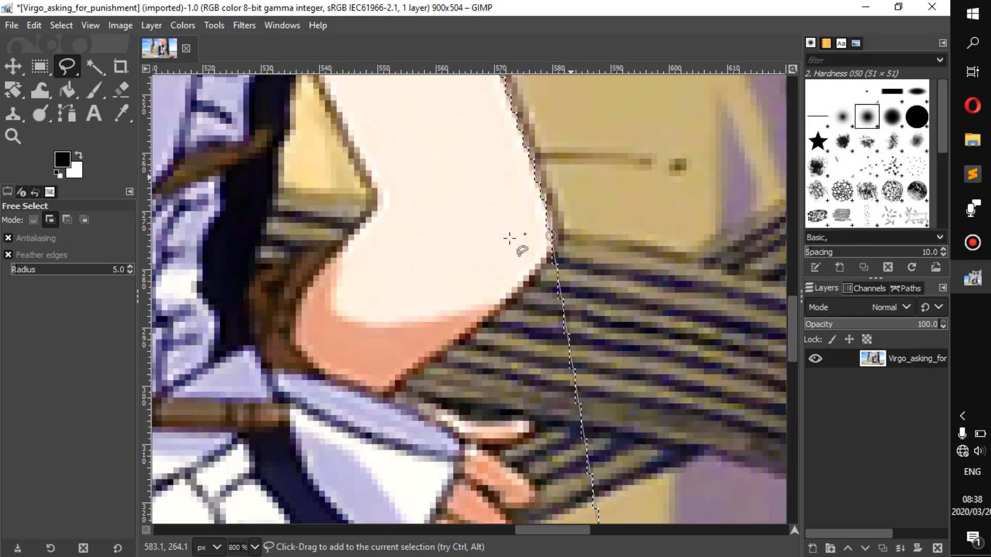
scroll(593, 274, "down", 10)
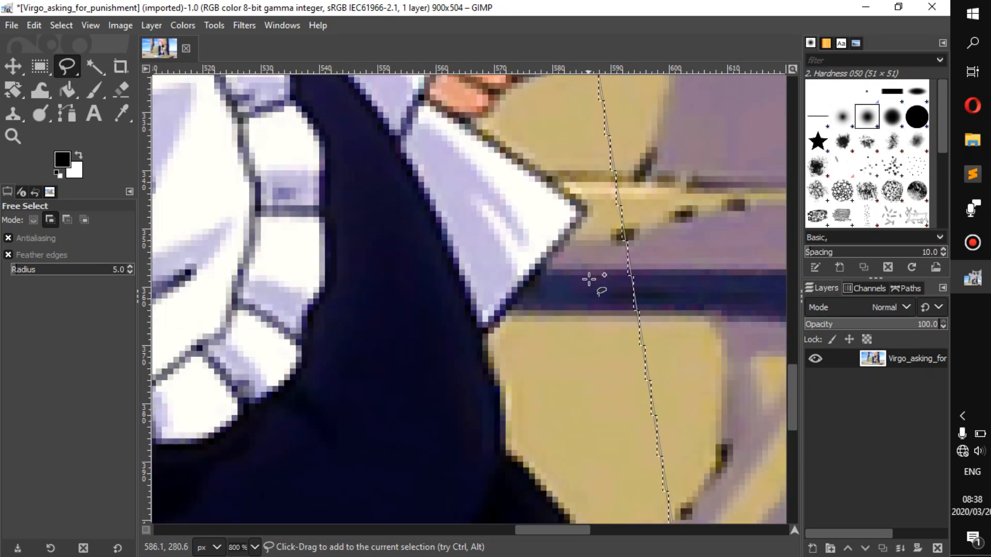
scroll(559, 294, "up", 10)
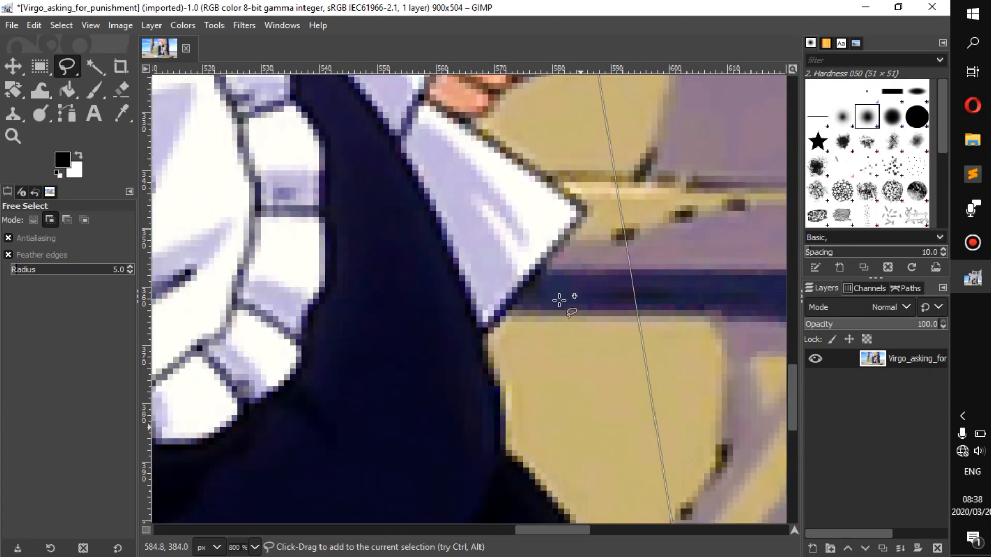
key("Return")
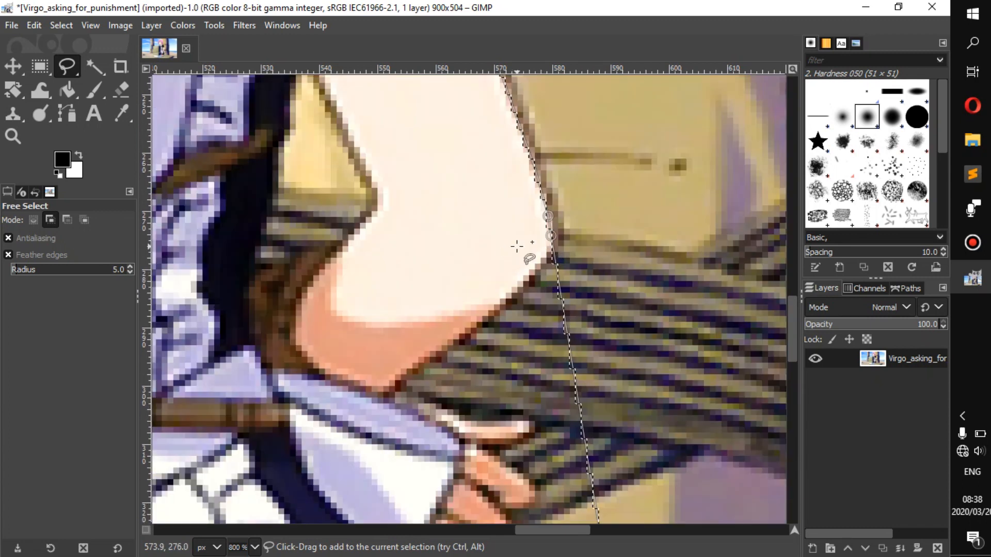
key("BackSpace")
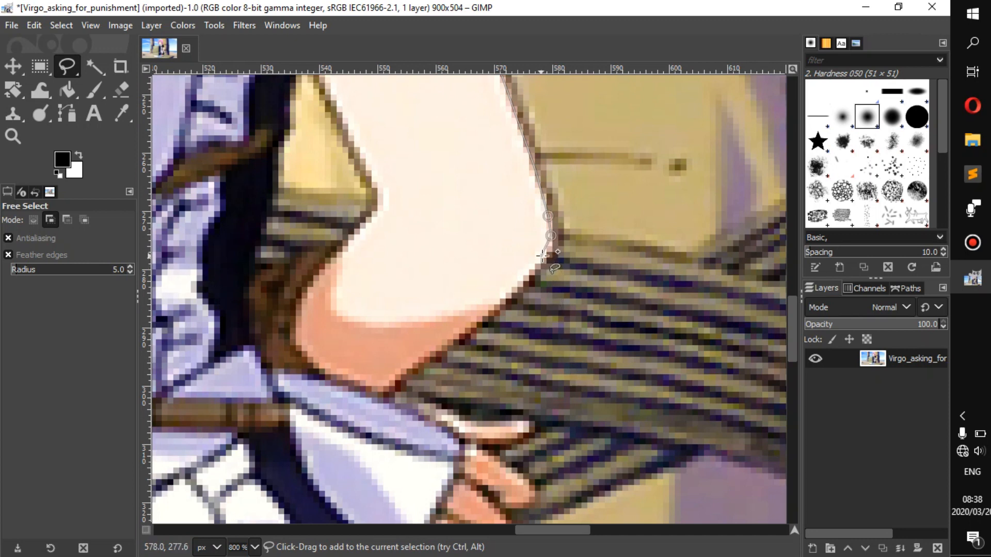
- Trace the outline along the elbow's lower edge toward the white cuff
left_click(523, 277)
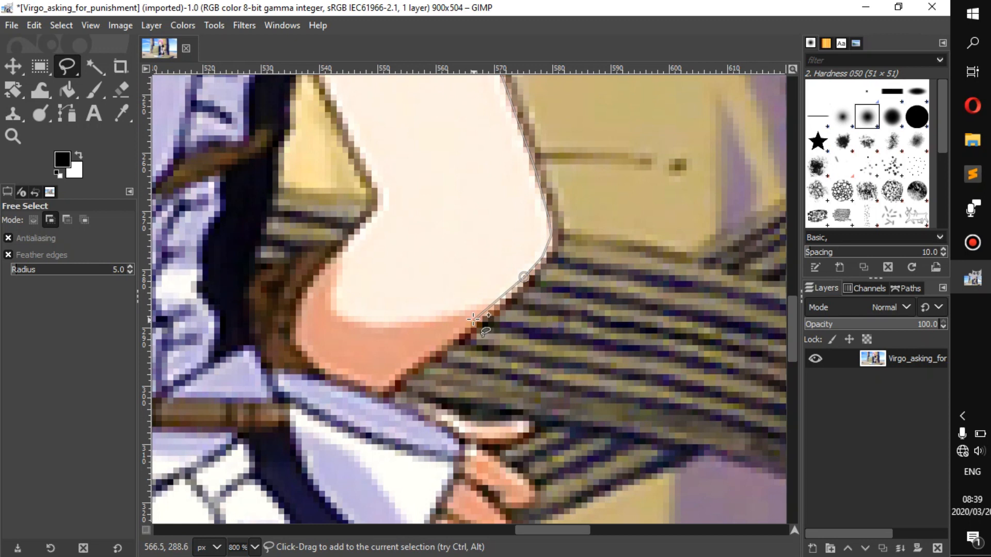
left_click(487, 309)
left_click(430, 349)
left_click(403, 366)
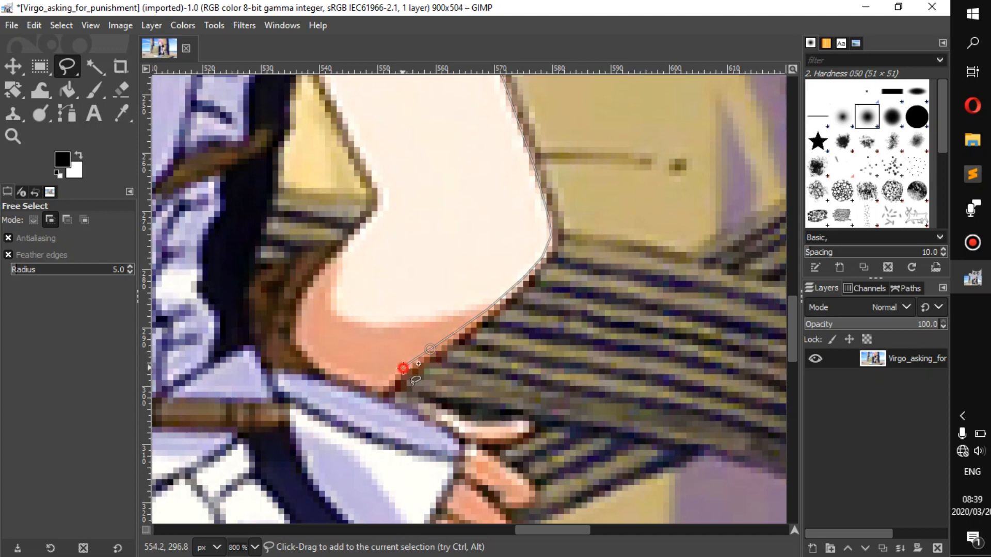
- Carry the outline along the cuff's upper edge, around the topmost finger and back to its base
left_click_drag(400, 366, 341, 122)
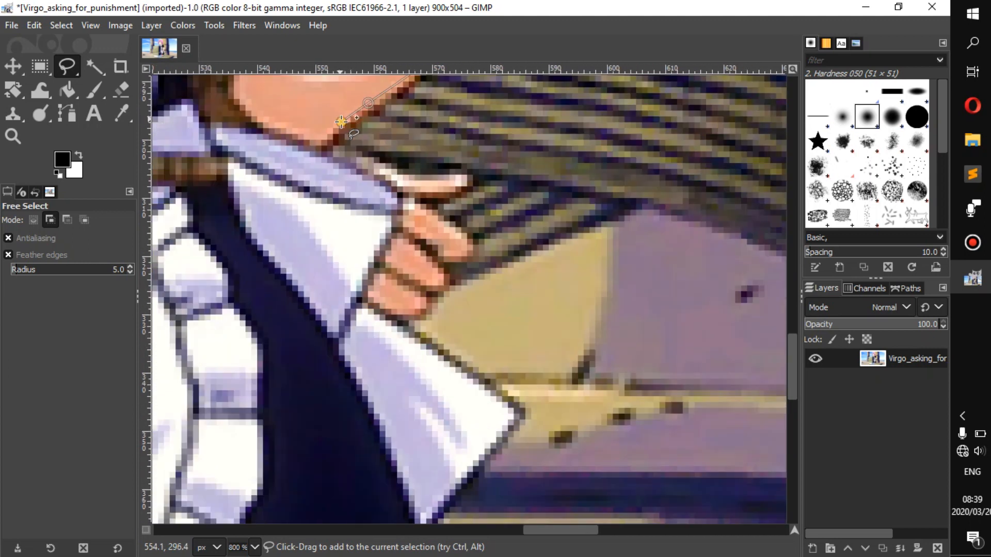
left_click(320, 153)
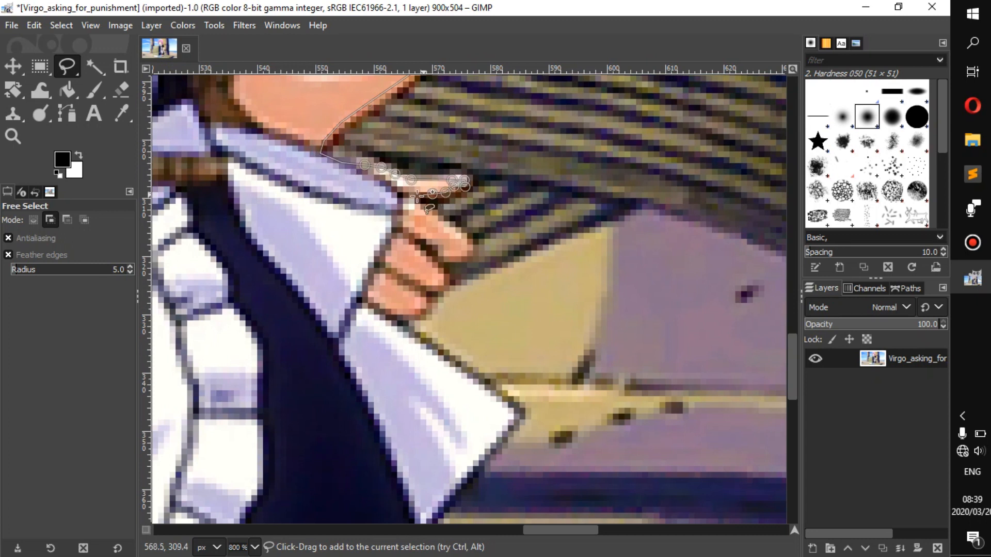
left_click(417, 196)
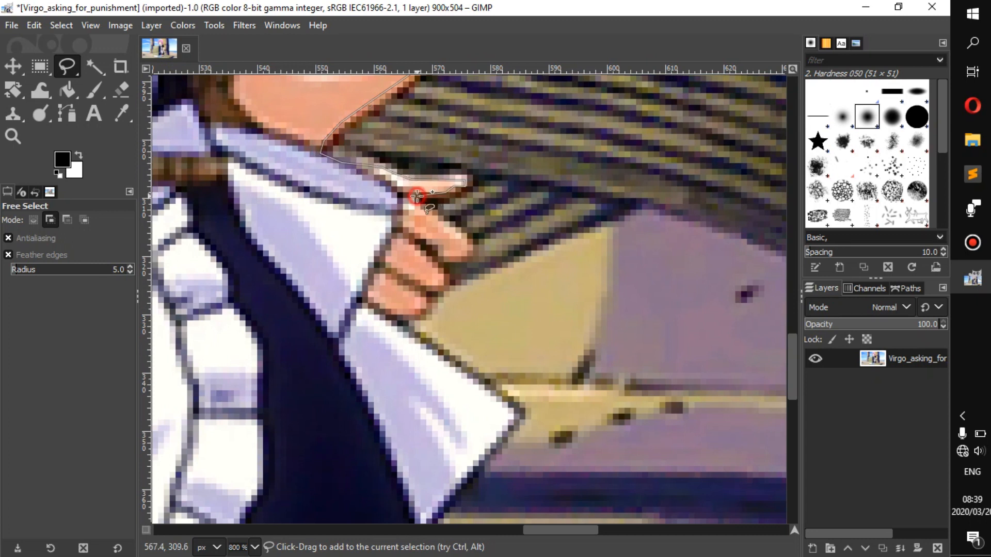
left_click(406, 196)
left_click_drag(419, 215, 370, 135)
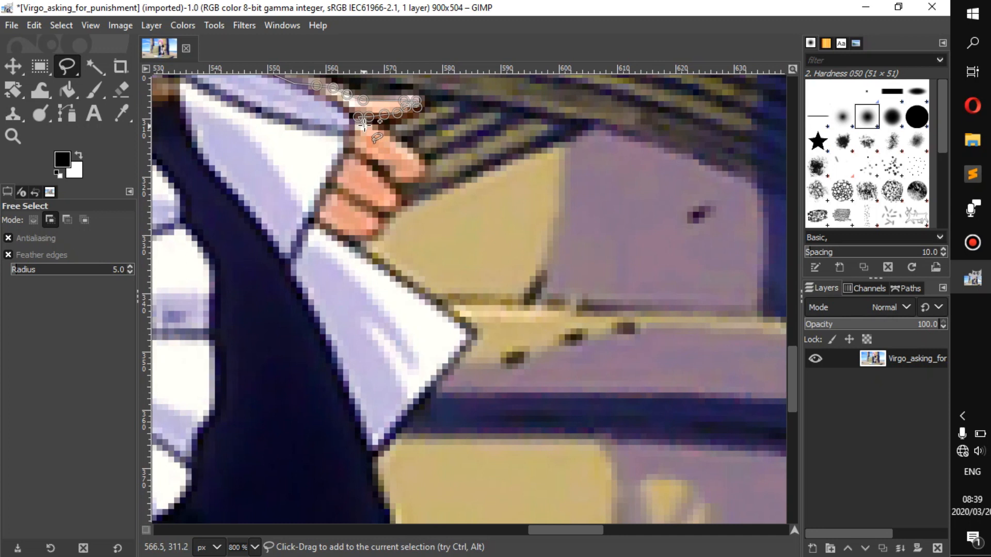
- Trace the outline along the second finger's upper edge, around its tip and back to its base
left_click(365, 123)
left_click(380, 131)
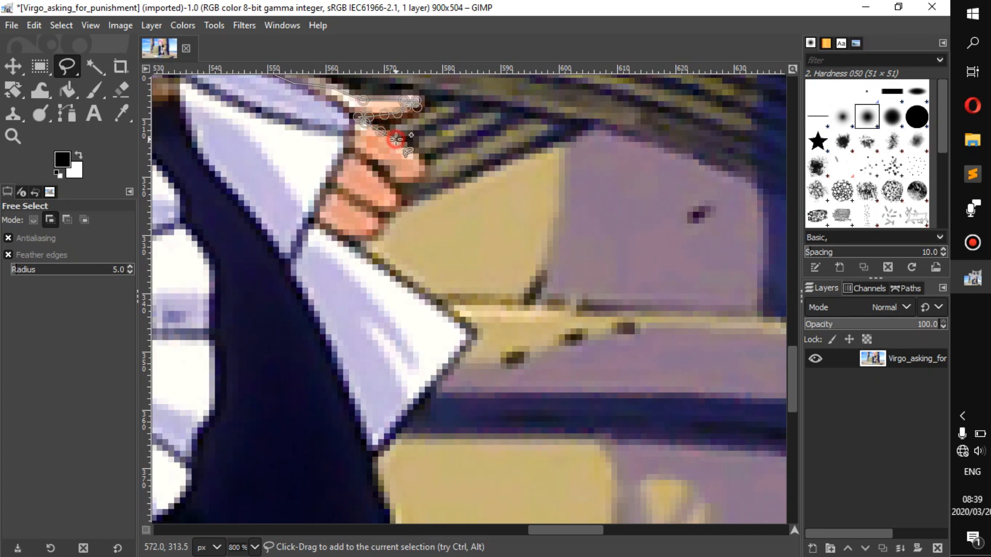
left_click(396, 139)
left_click(410, 151)
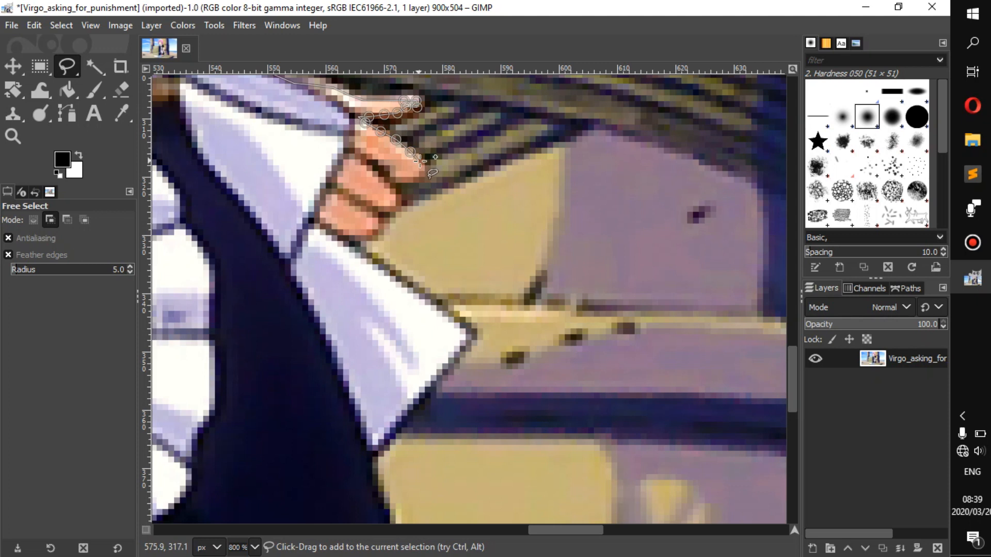
left_click(421, 162)
left_click(422, 171)
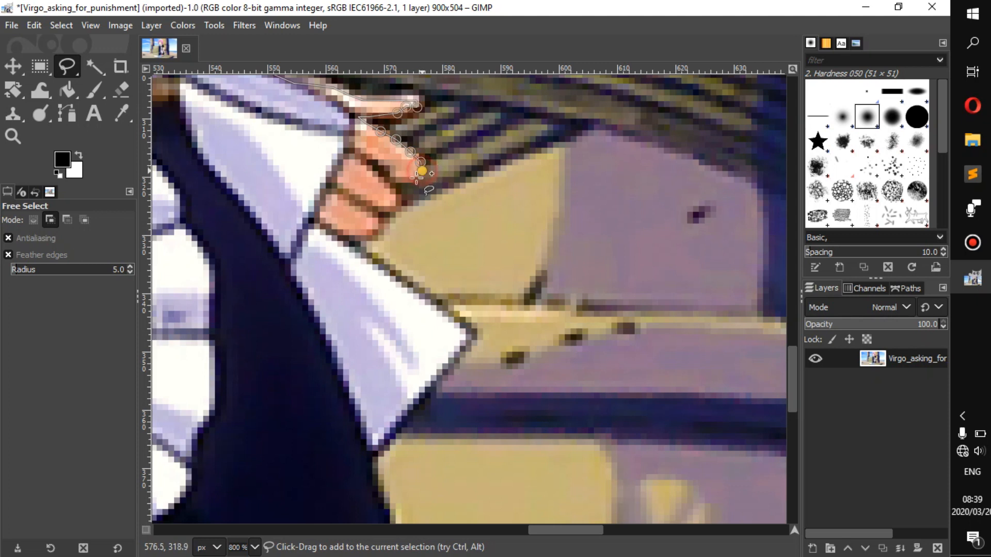
left_click(414, 179)
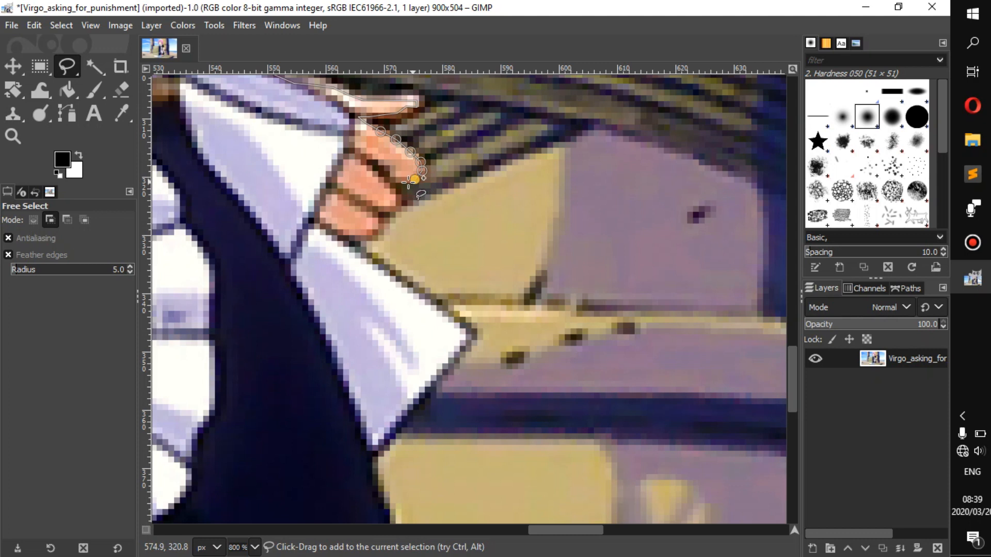
left_click(403, 180)
left_click(393, 172)
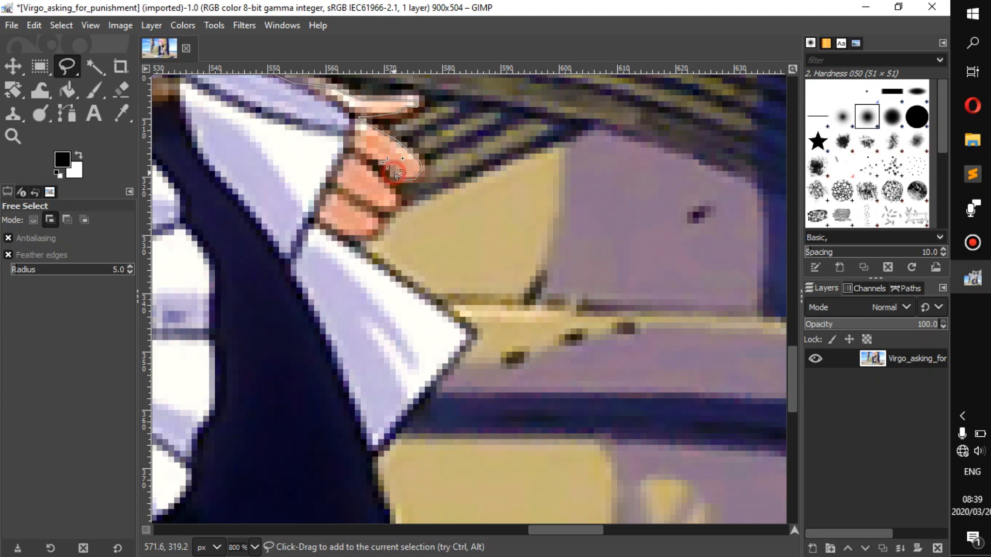
left_click(385, 171)
left_click(372, 160)
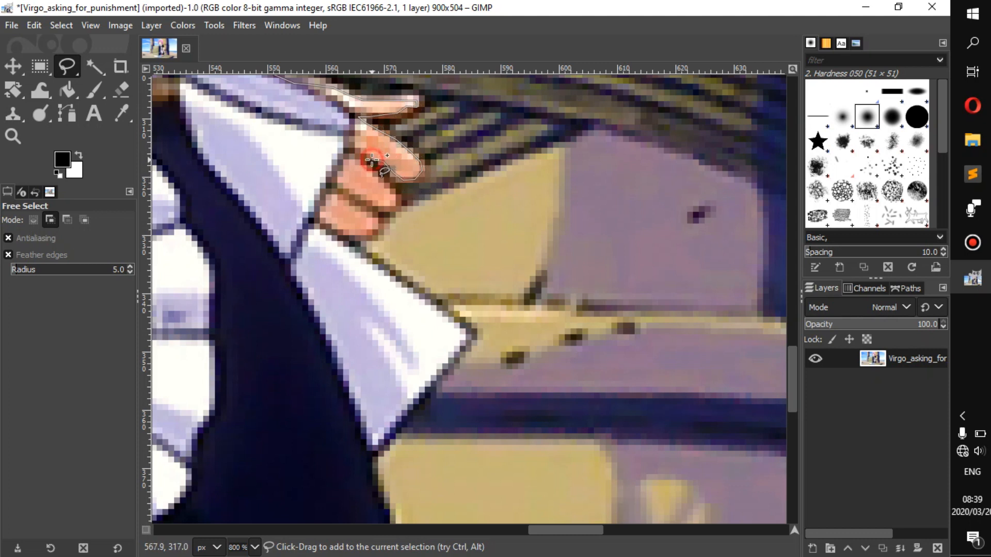
- Carry the outline around the third finger's tip to the crease above the lowest finger
left_click(365, 163)
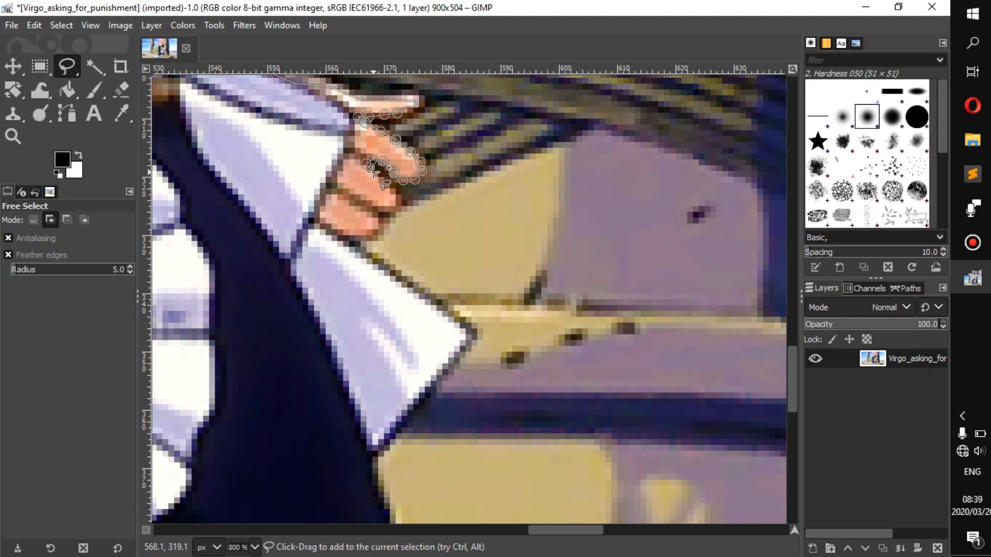
left_click(374, 172)
left_click(384, 184)
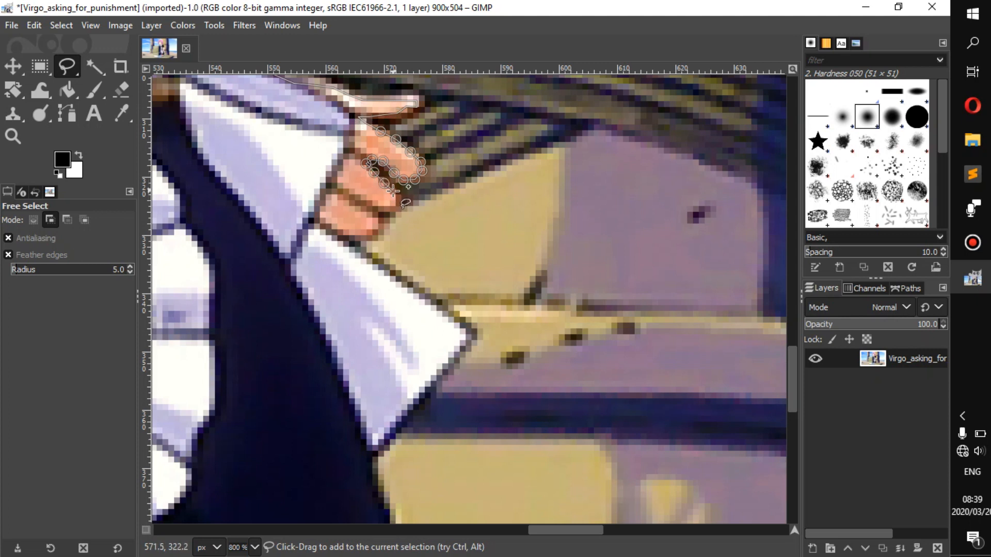
left_click(395, 192)
left_click(395, 202)
left_click(376, 207)
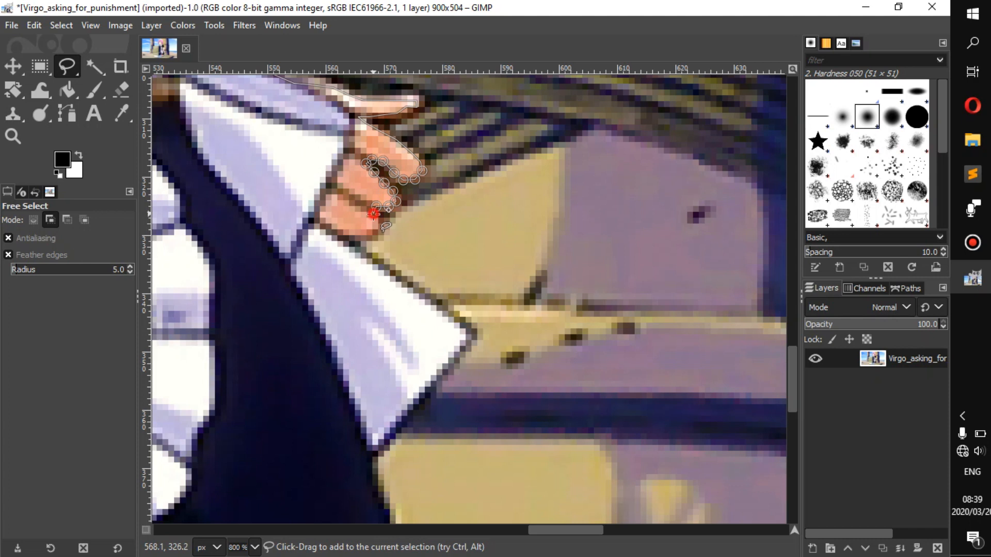
left_click(373, 213)
- Trace the outline past the lowest finger and around the white cuff's outer corner to its lower tip
mouse_move(362, 189)
left_mouse_down()
mouse_move(347, 120)
mouse_move(352, 138)
mouse_move(320, 145)
left_mouse_up()
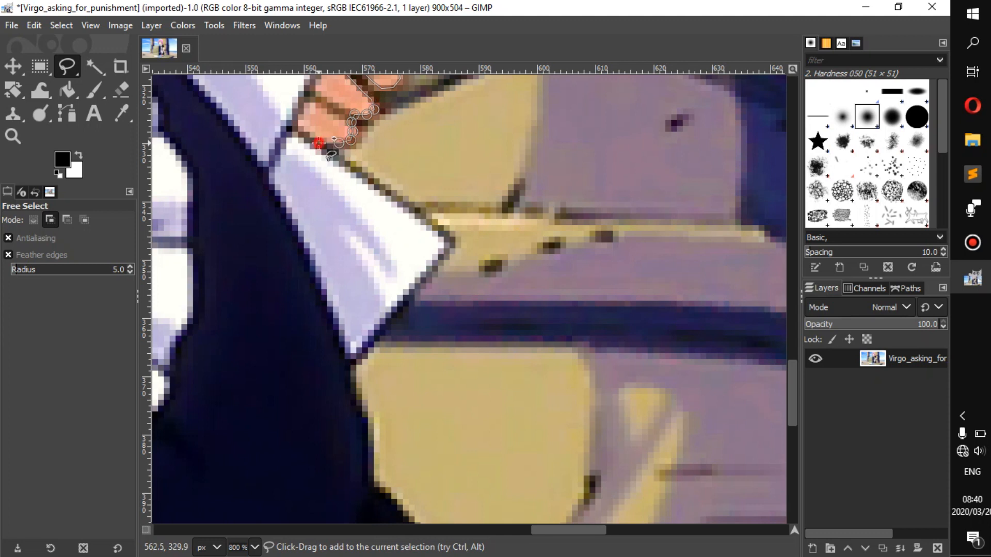
left_click(321, 152)
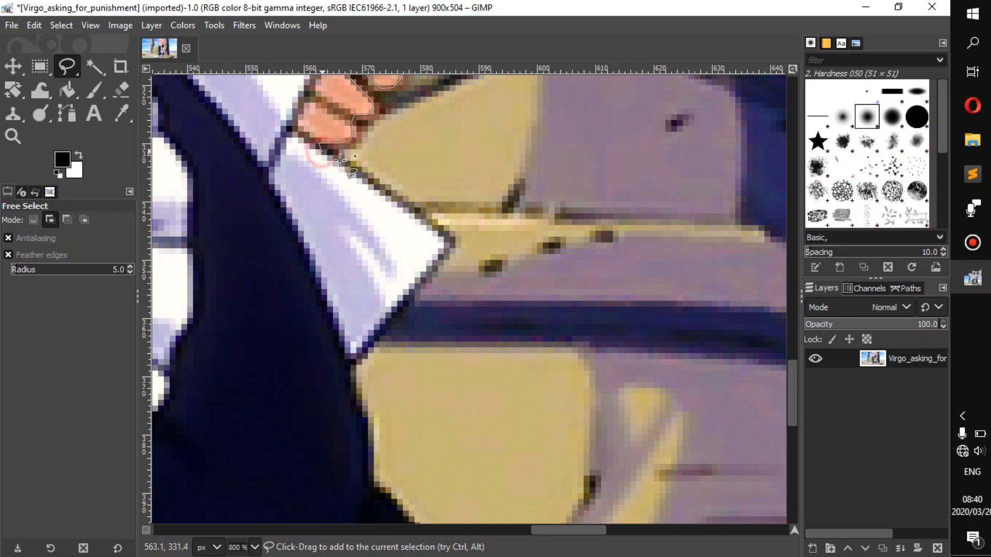
left_click(366, 181)
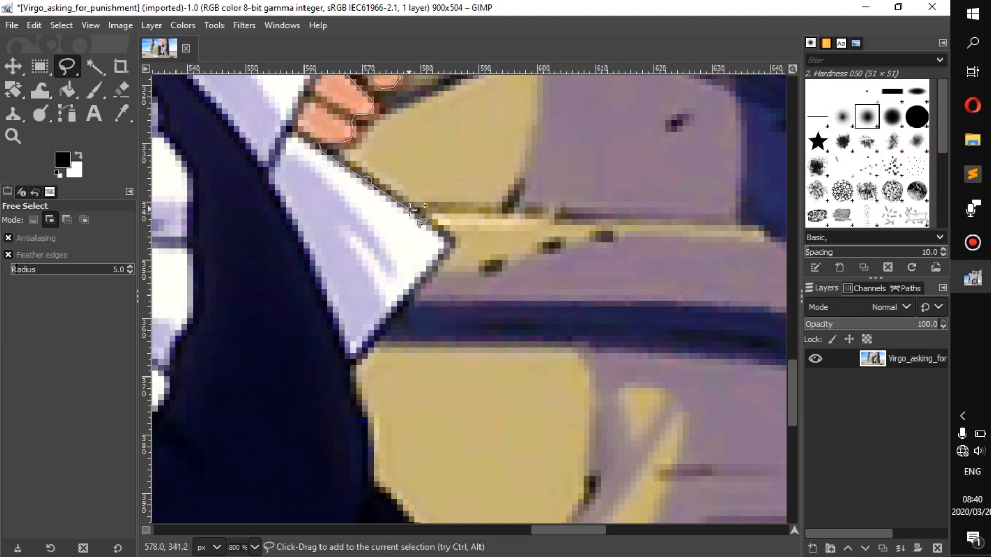
left_click(408, 209)
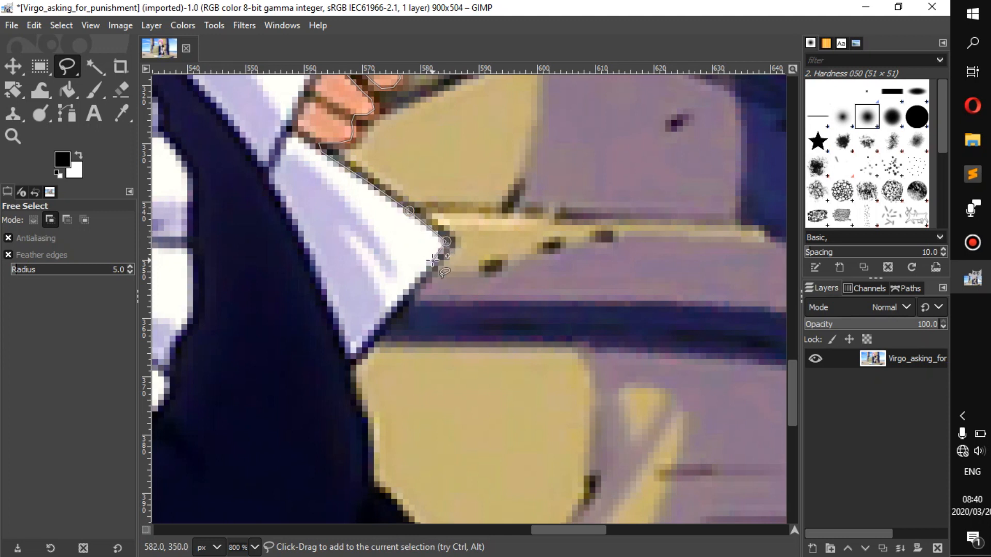
left_click(432, 261)
left_click_drag(466, 186, 503, 139)
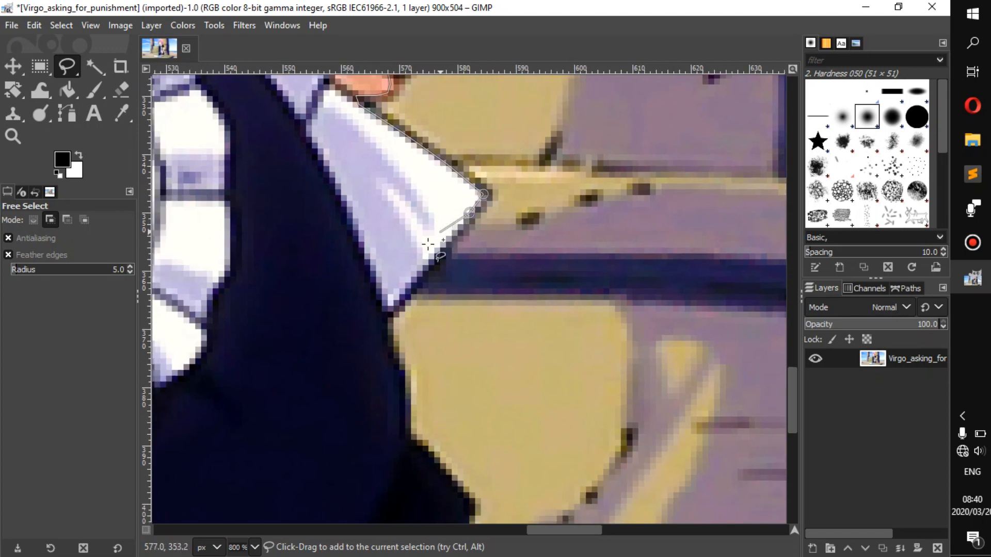
left_click_drag(441, 217, 489, 146)
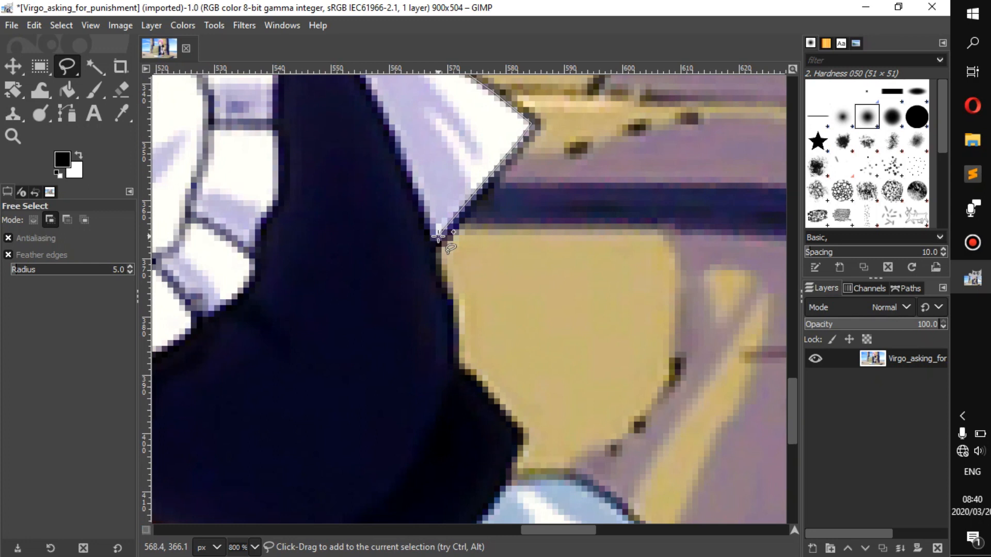
left_click(438, 236)
- Trace the outline down the dark skirt's outer edge and around its lower corner to the blue stocking
left_click_drag(453, 243, 411, 124)
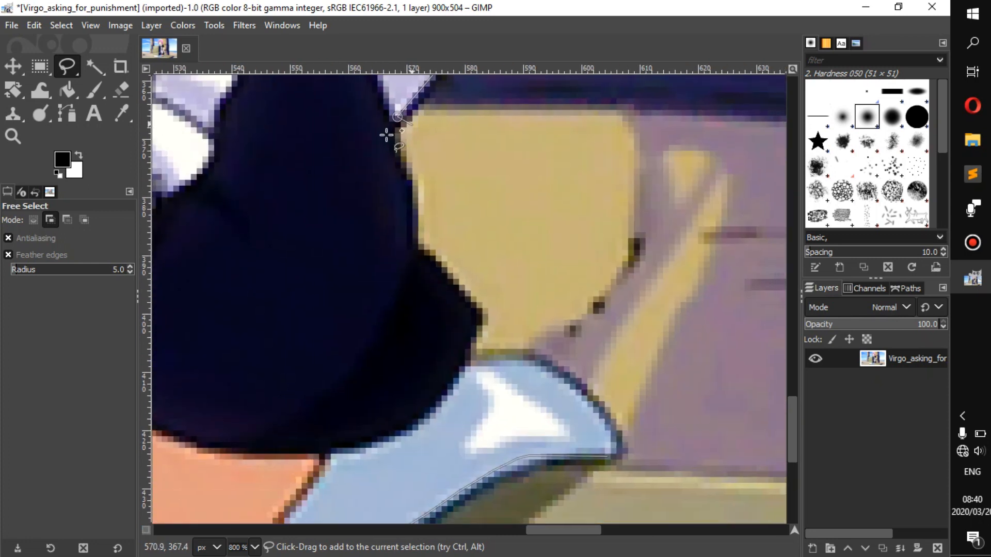
left_click(396, 128)
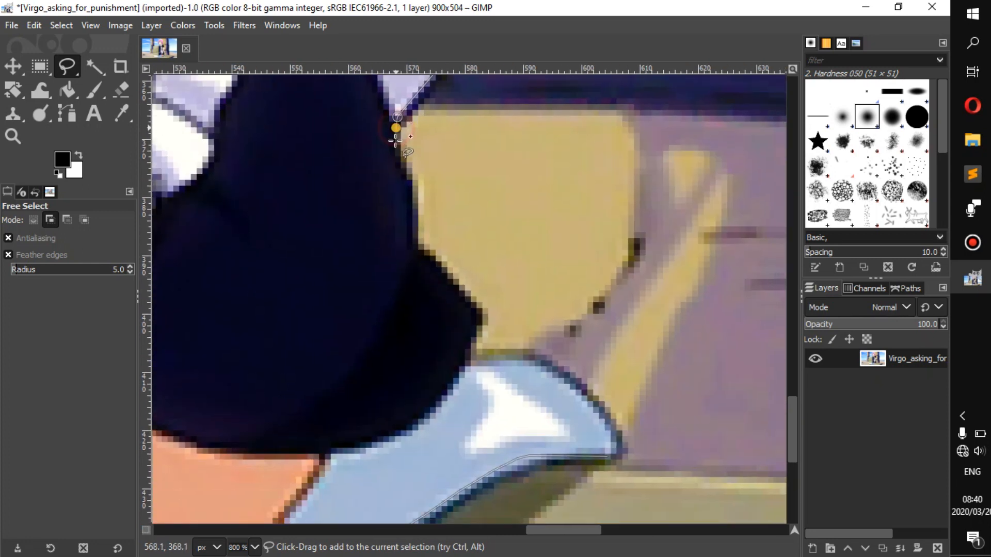
left_click(396, 155)
left_click(407, 177)
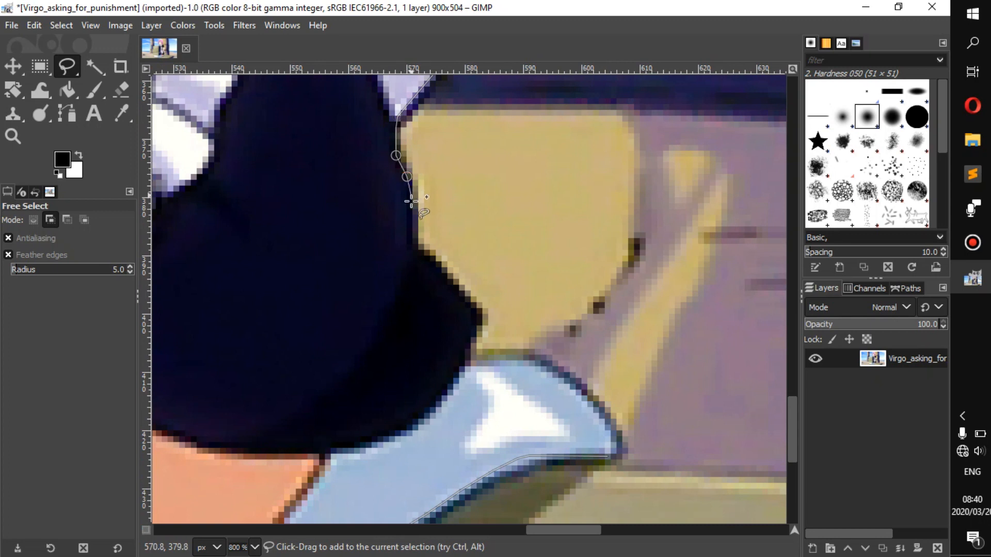
left_click(413, 253)
left_click(432, 269)
left_click(466, 307)
left_click_drag(466, 307, 404, 185)
left_click(408, 186)
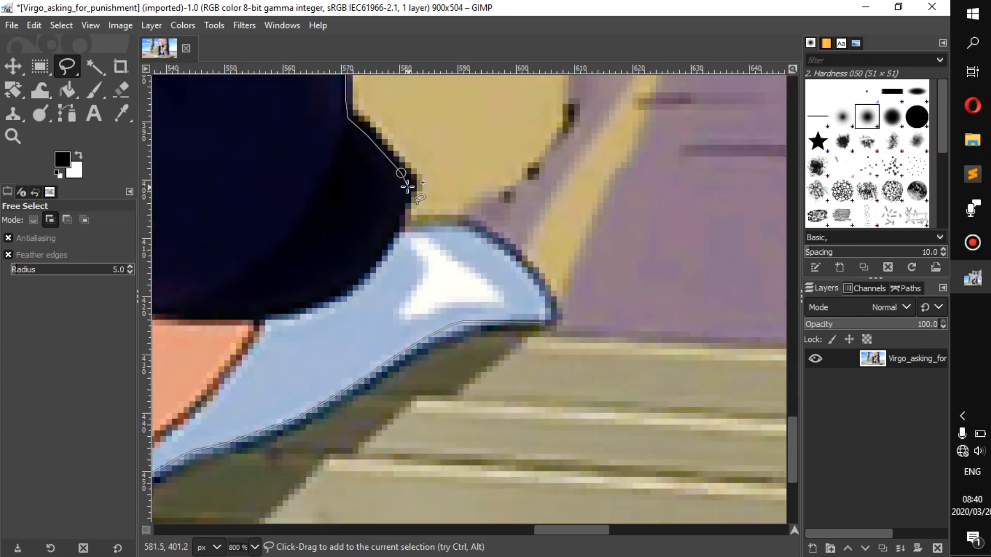
left_click(404, 204)
left_click(398, 218)
left_click(399, 230)
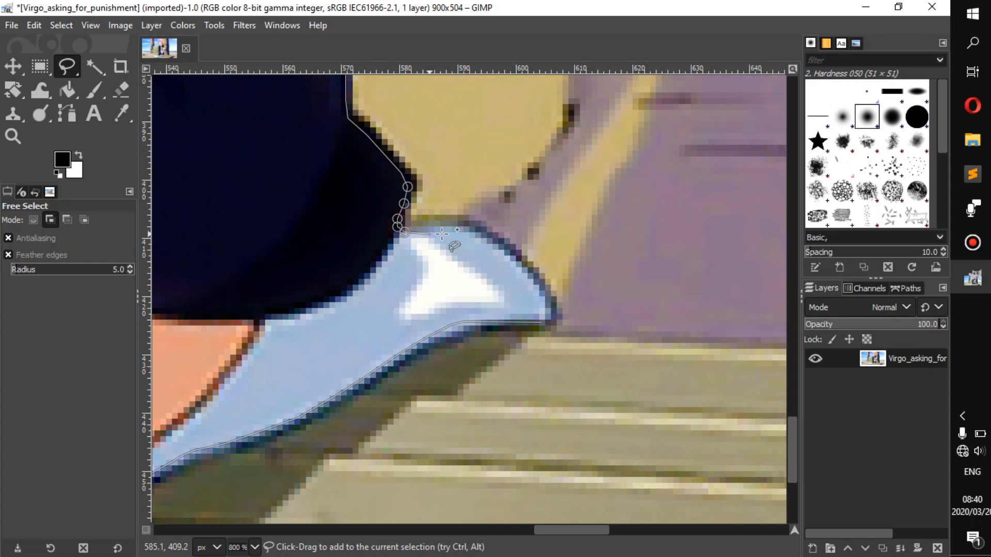
- Trace the outline around the blue stocking's foot, close it at its starting point and turn it into a selection
left_click(469, 232)
left_click(532, 282)
left_click(541, 303)
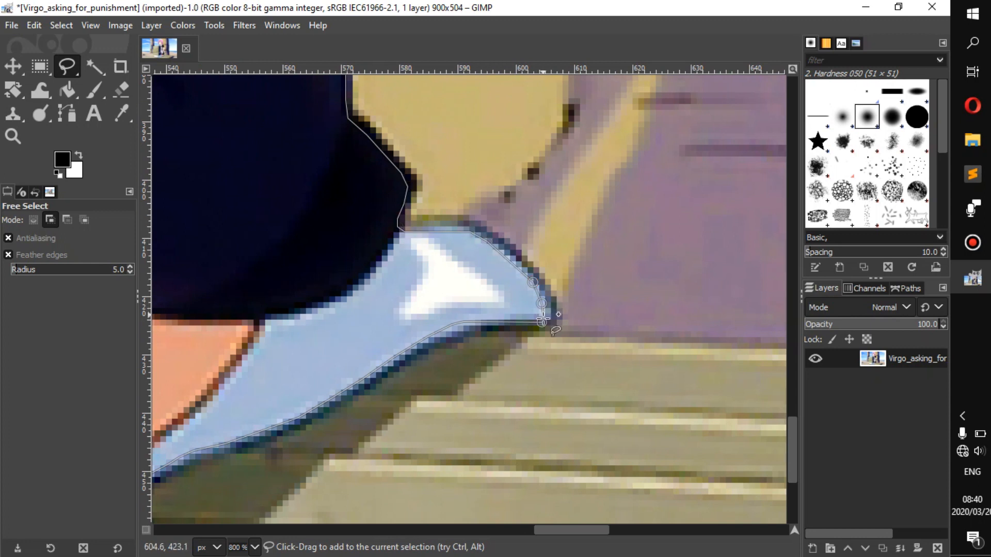
left_click(541, 316)
left_click(542, 322)
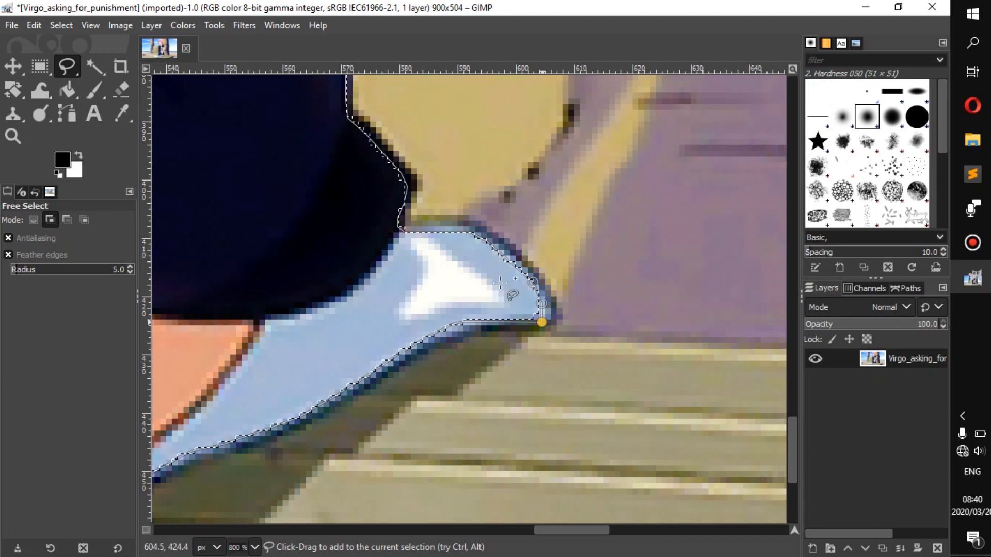
- Examine the selection around the whole figure and slabs for background areas still enclosed in it
scroll(304, 178, "down", 4)
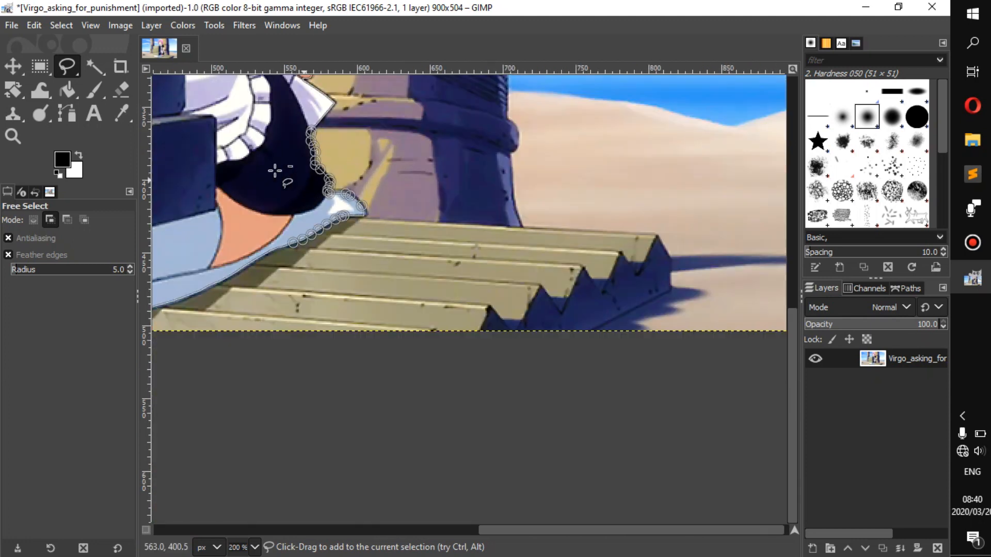
left_click_drag(488, 254, 573, 276)
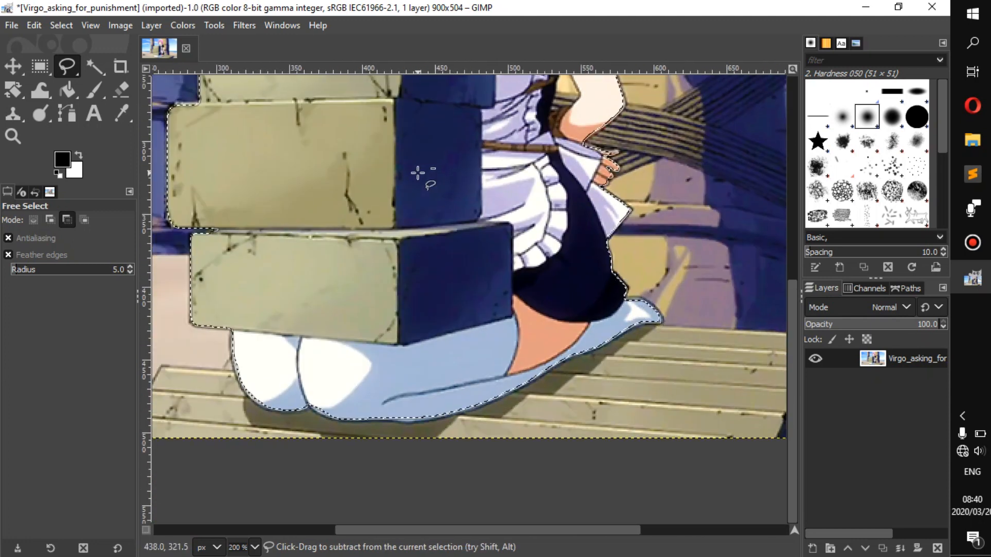
scroll(418, 173, "down", 1)
scroll(428, 228, "down", 2)
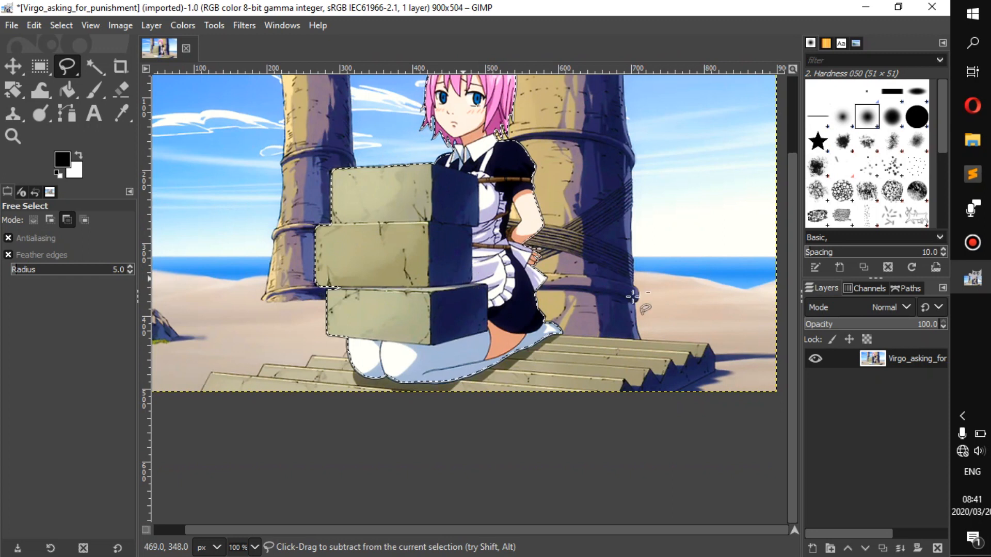
left_click_drag(620, 264, 631, 336)
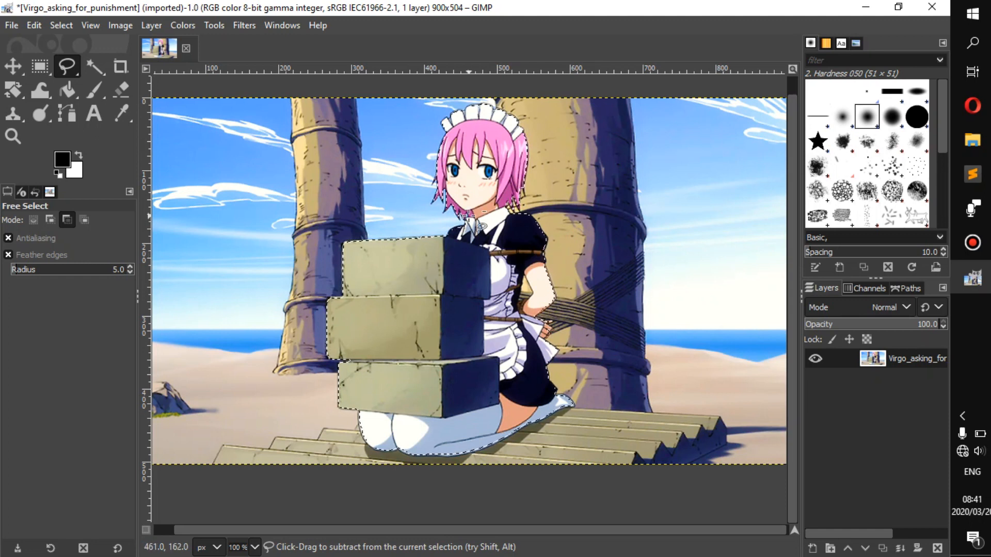
scroll(480, 211, "up", 5)
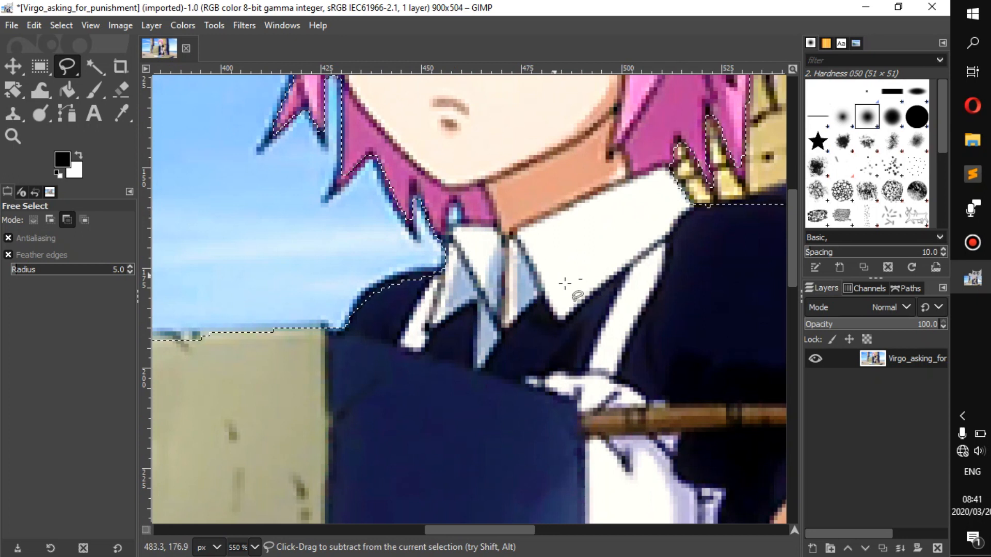
scroll(557, 272, "down", 10)
scroll(558, 272, "right", 7)
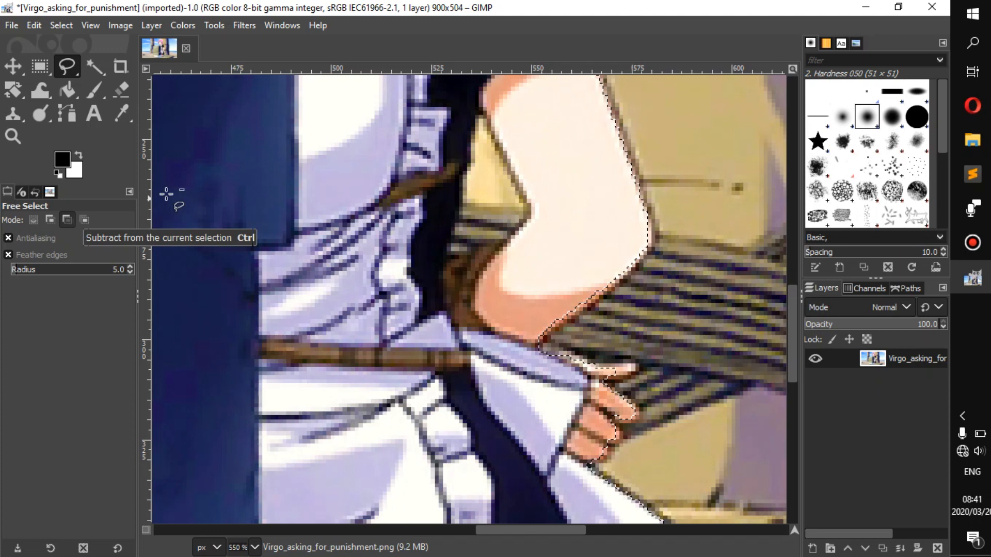
- Start subtracting the background gap between arm and body, tracing its edge down the arm's inner side and past the elbow bend
left_click(483, 118)
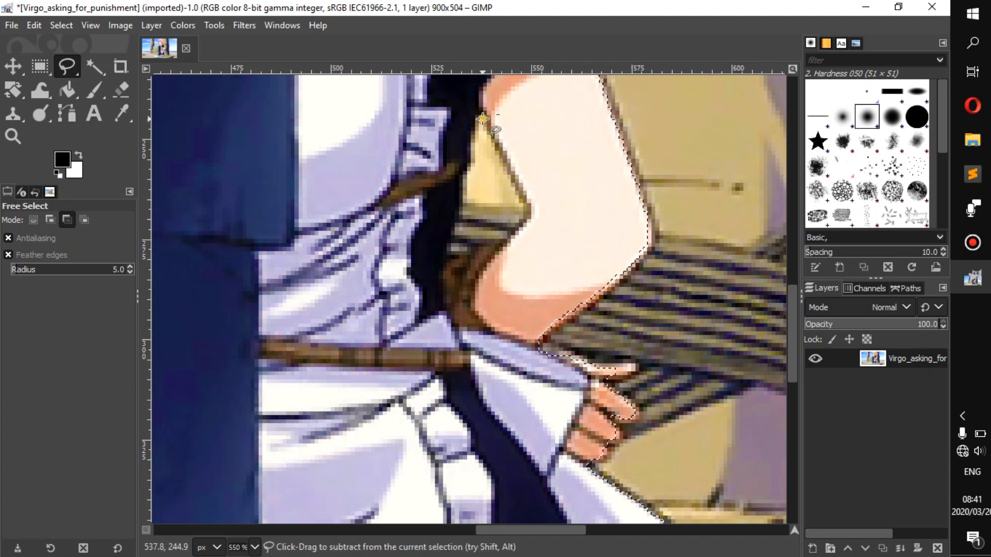
left_click(491, 136)
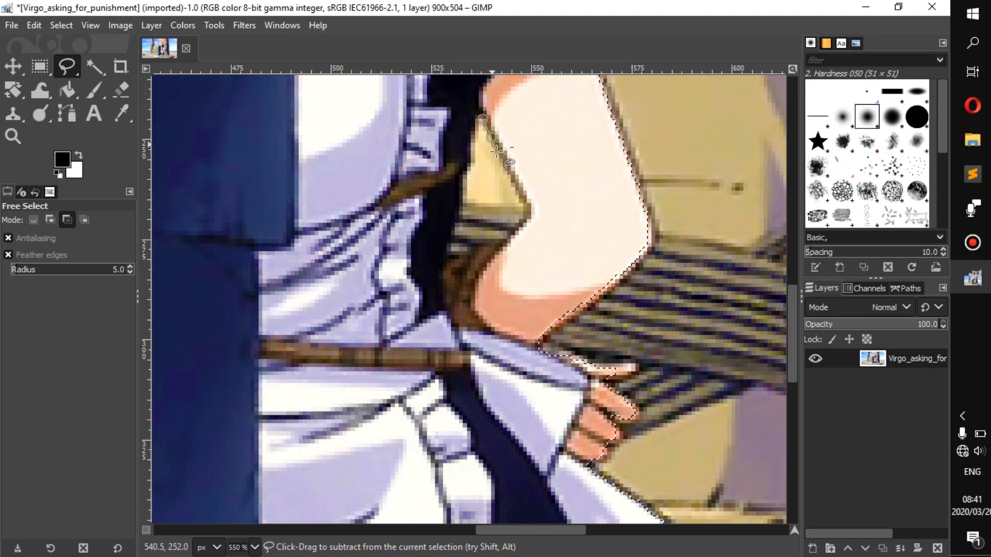
left_click(497, 152)
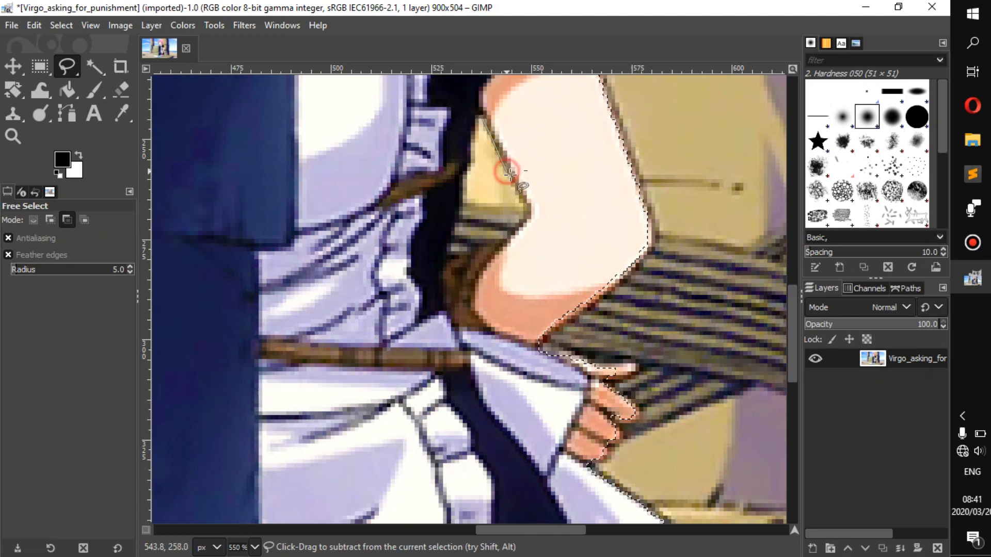
left_click(514, 183)
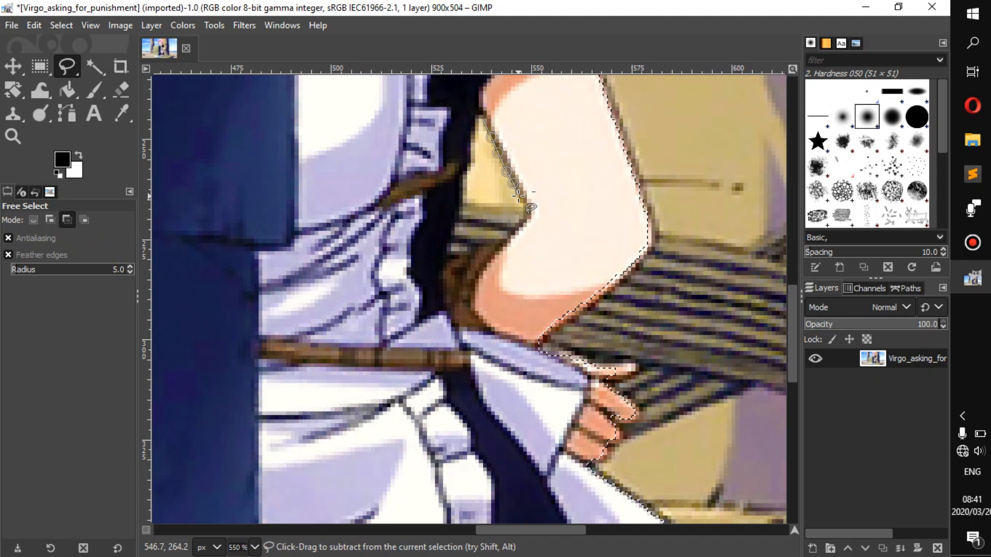
left_click(518, 196)
left_click(523, 210)
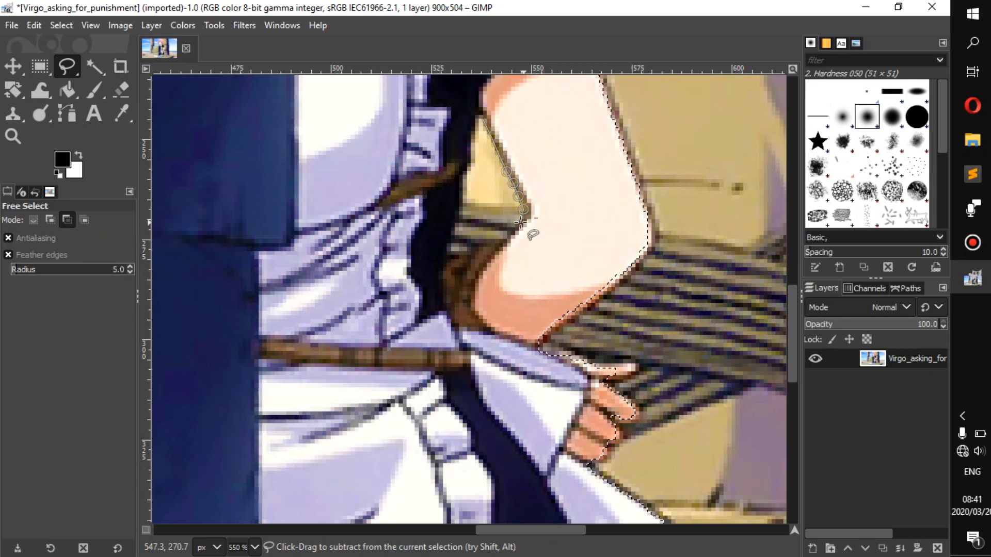
left_click(520, 223)
left_click(510, 237)
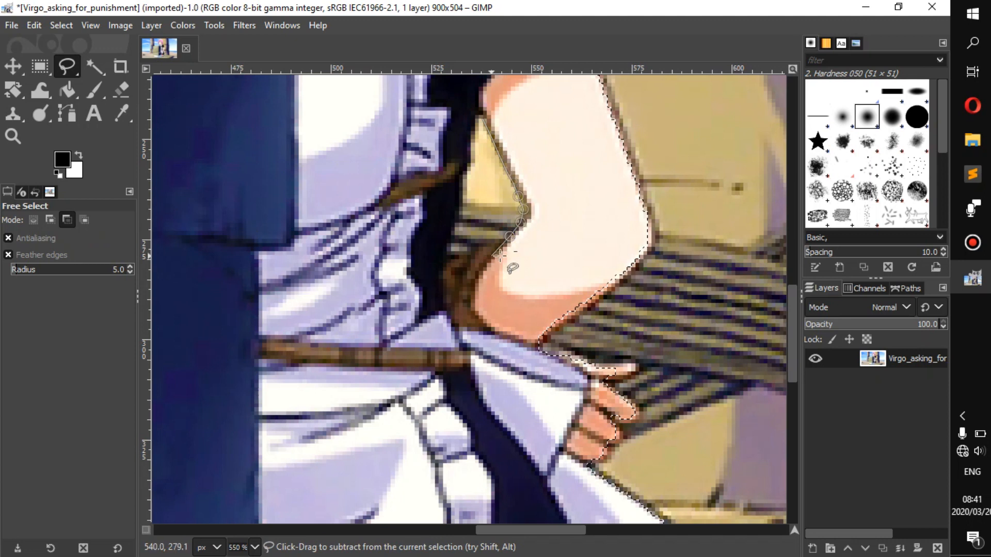
left_click(491, 253)
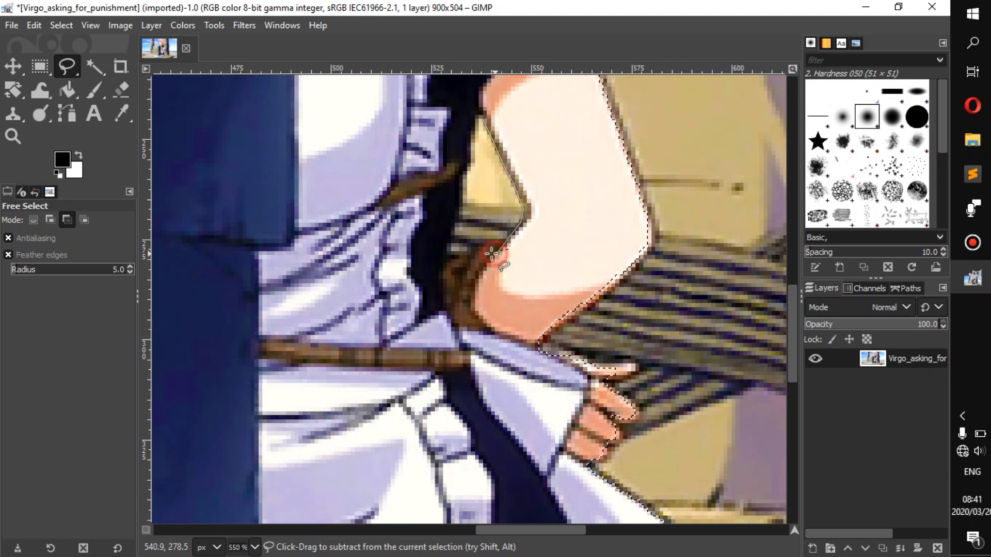
- Trace the gap's lower edge along the top of the brown rope to the dark dress
scroll(492, 253, "up", 2)
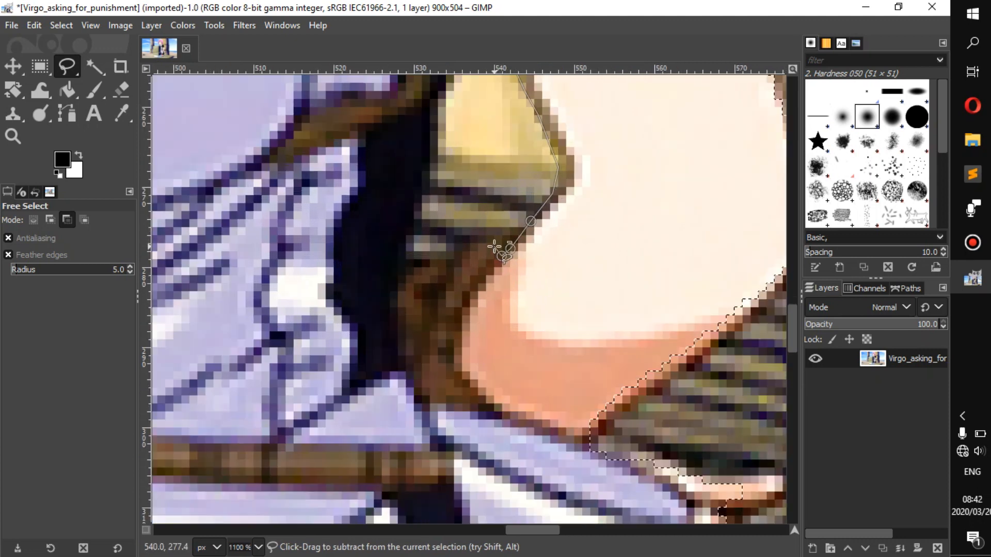
scroll(494, 247, "down", 1)
left_click(493, 247)
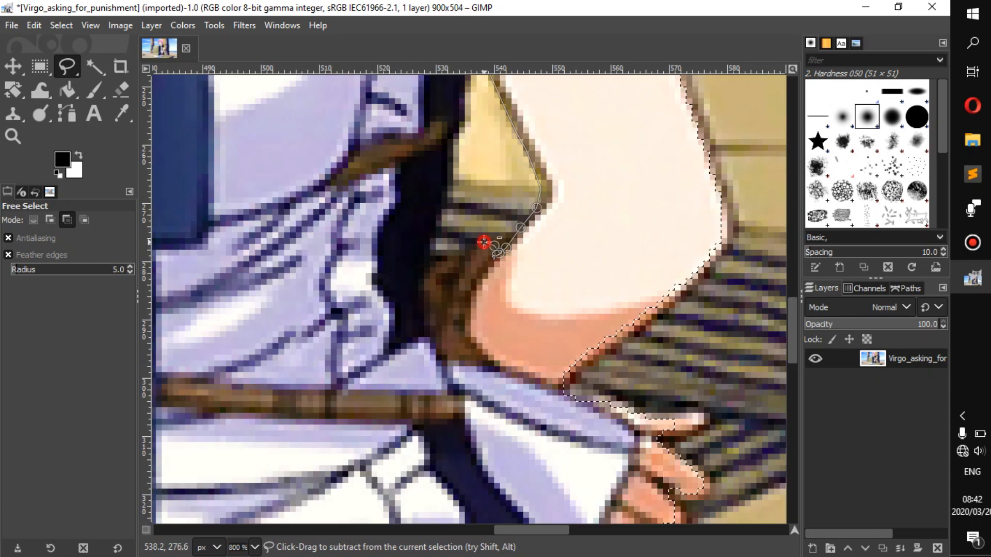
mouse_move(464, 258)
left_mouse_down()
mouse_move(429, 261)
mouse_move(433, 233)
left_mouse_up()
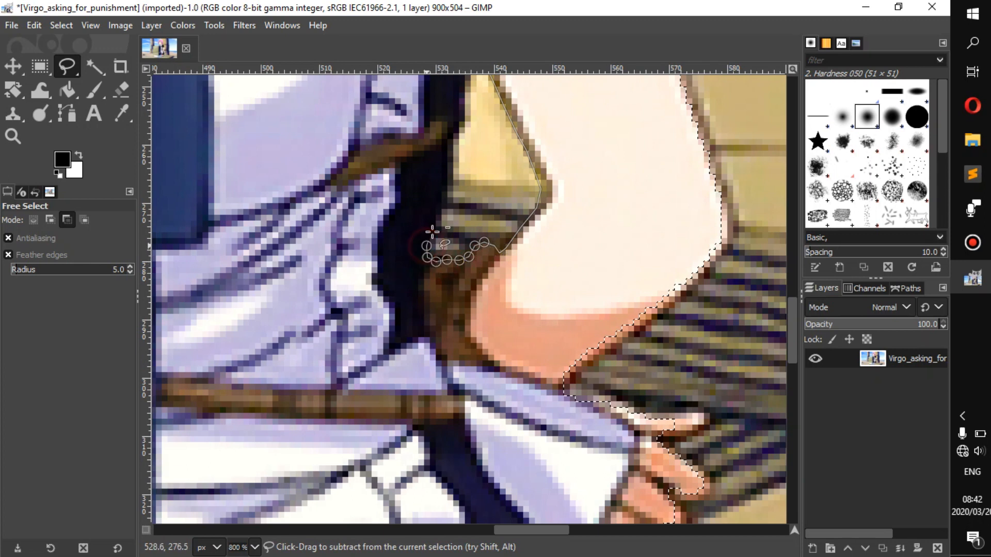
- Trace the gap's edge up along the dark dress, close it at its upper tip and subtract the gap from the selection
left_click(435, 217)
left_click(445, 198)
left_click(452, 180)
mouse_move(452, 180)
left_mouse_down()
mouse_move(412, 333)
mouse_move(419, 280)
left_mouse_up()
left_click(426, 254)
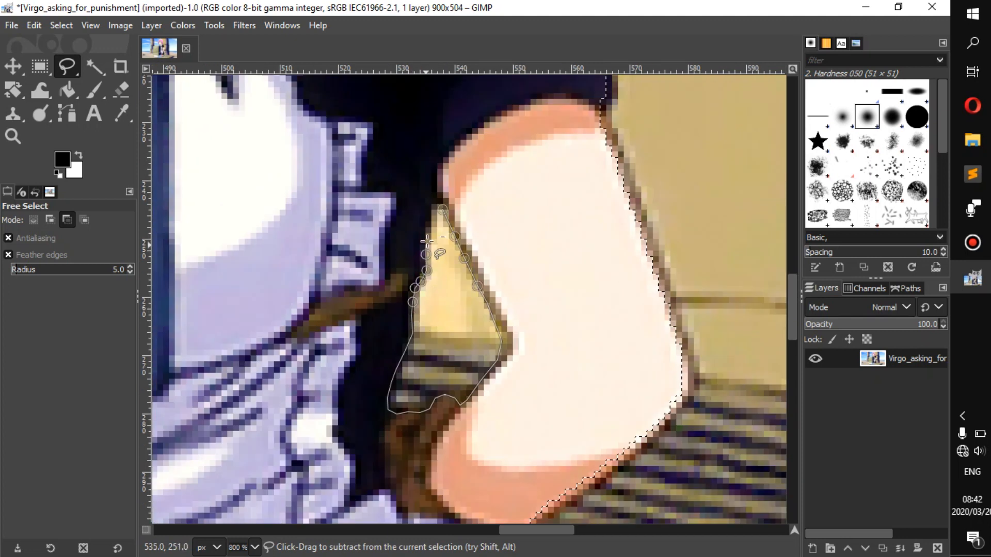
left_click(427, 241)
left_click(427, 228)
left_click(432, 219)
left_click(432, 211)
left_click(443, 209)
scroll(286, 287, "down", 2)
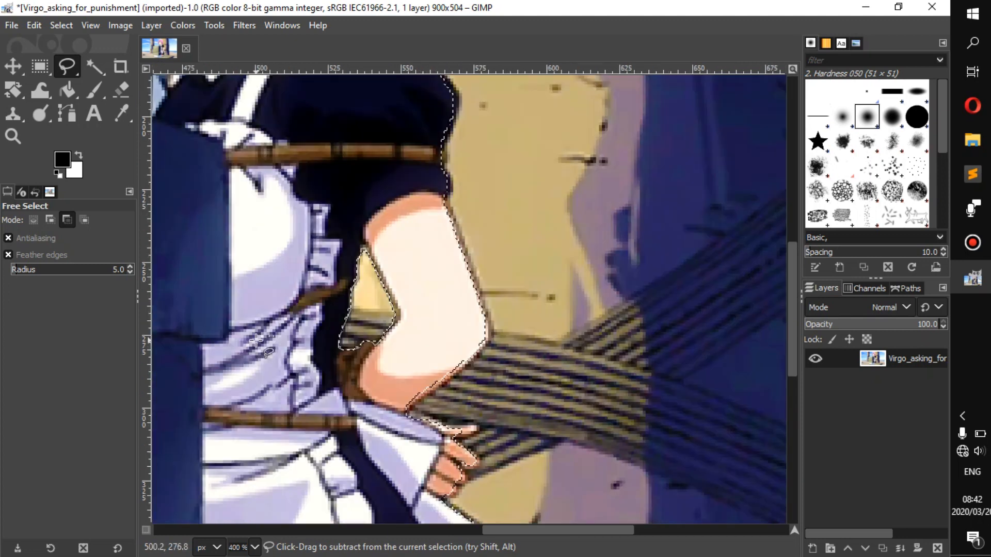
left_click_drag(257, 340, 499, 354)
key("Return")
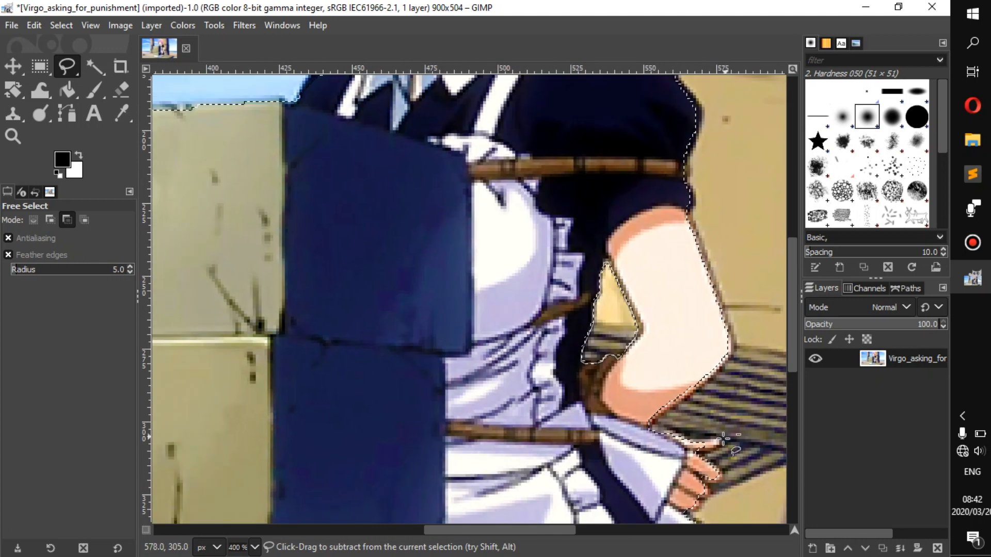
- Add the missing tip of the uppermost finger to the selection by outlining it in add mode
left_click_drag(651, 418, 507, 383)
scroll(406, 380, "up", 3)
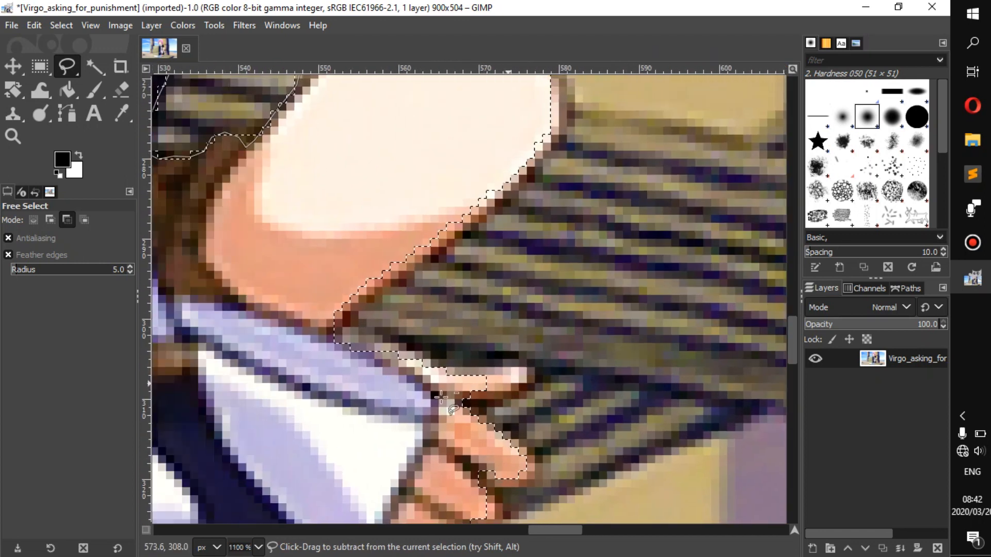
left_click(49, 221)
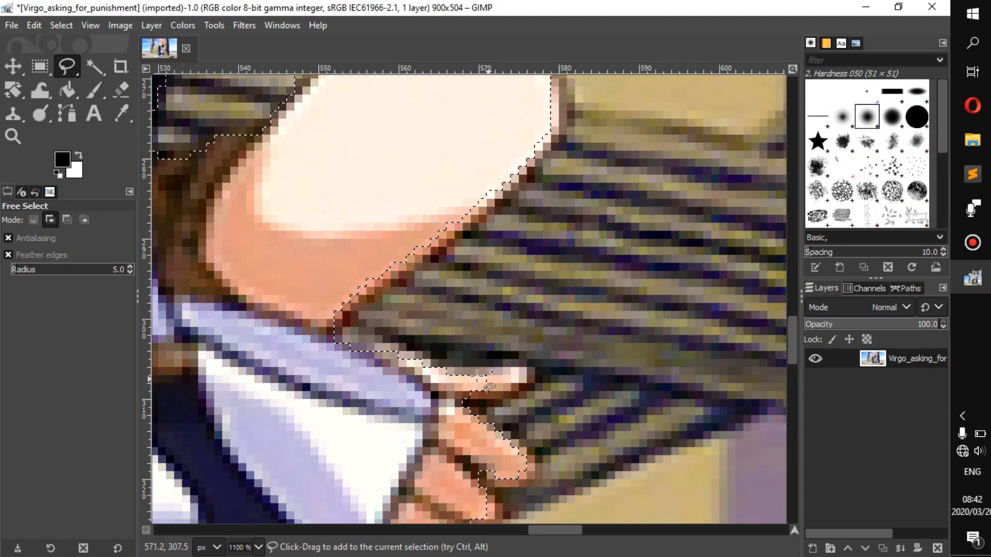
left_click(460, 376)
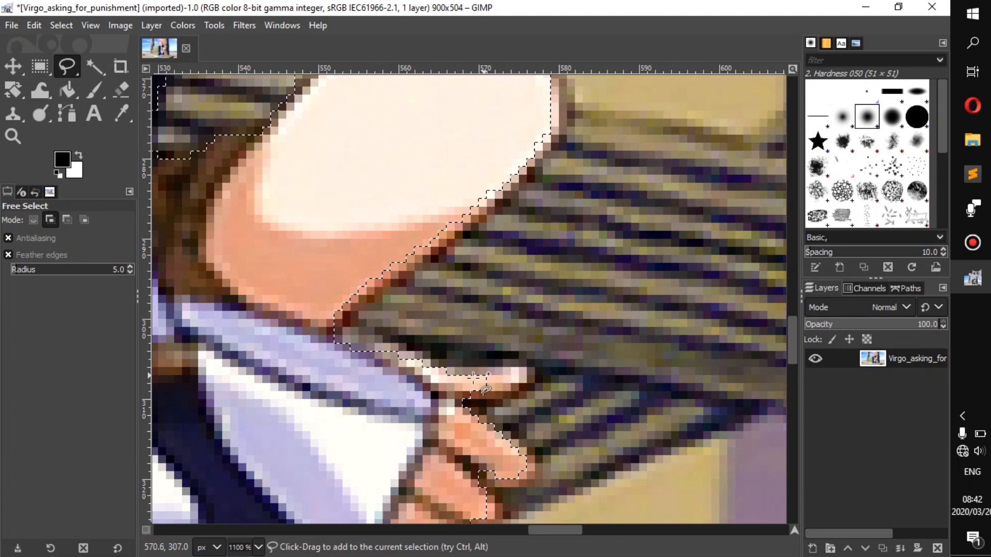
left_click(445, 370)
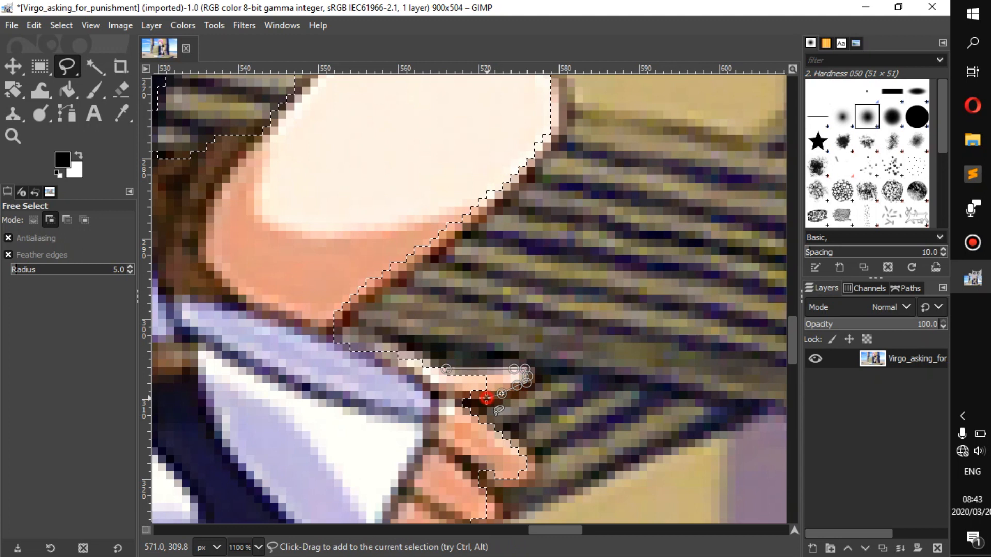
left_click(468, 398)
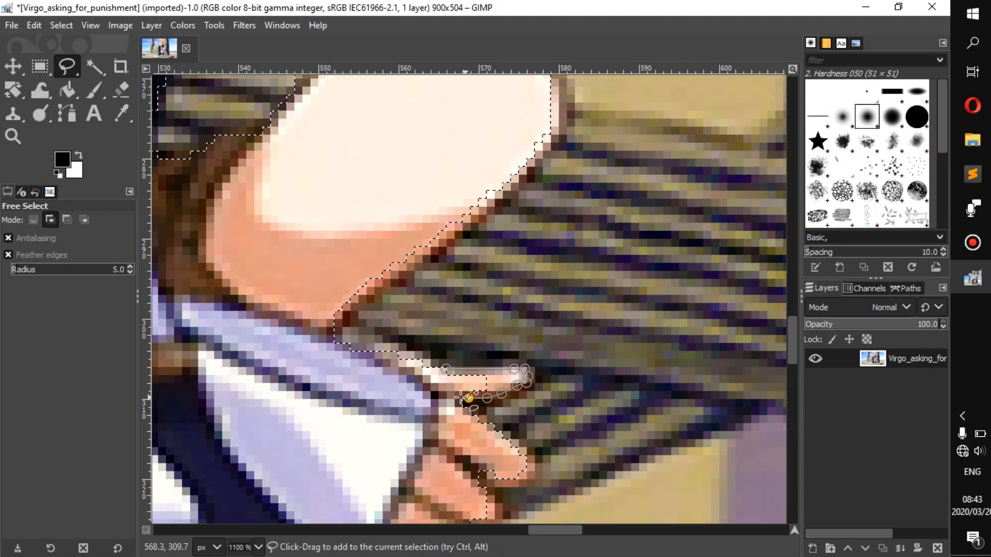
left_click(446, 369)
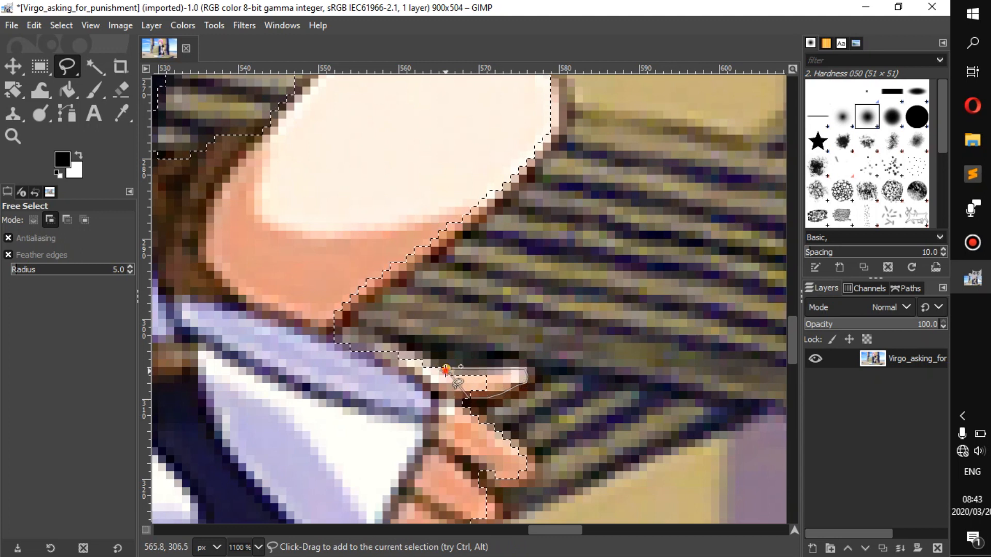
key("Return")
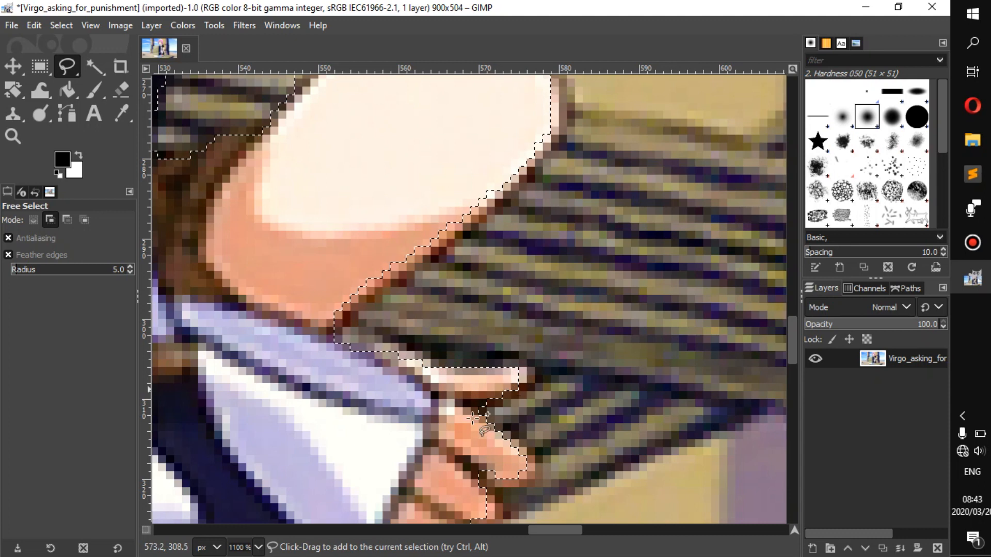
- Examine the selection along the cuff, stone slabs and hair for other background areas still enclosed
key("ctrl")
scroll(234, 315, "down", 2)
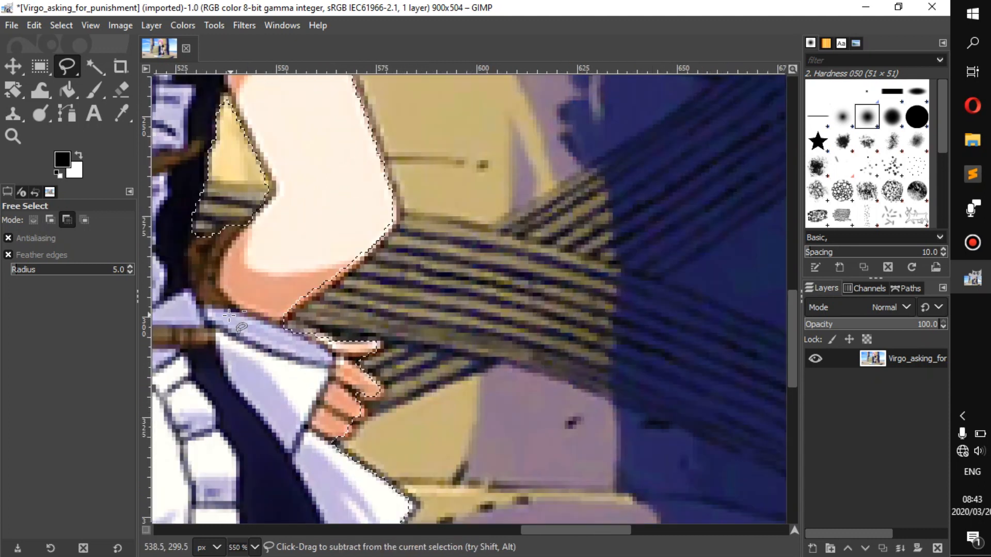
scroll(234, 315, "down", 2)
left_click_drag(219, 309, 692, 388)
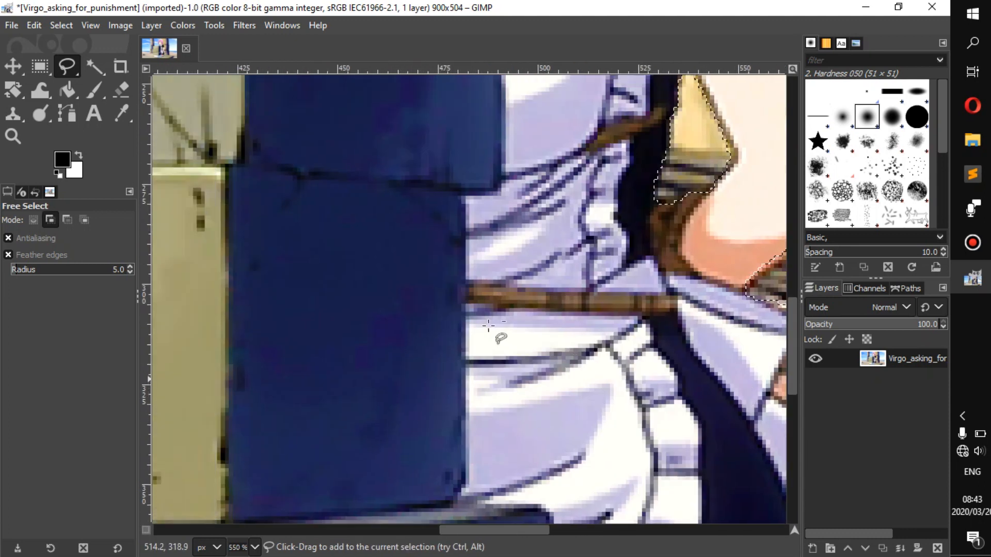
scroll(482, 331, "down", 1)
left_click_drag(283, 317, 799, 503)
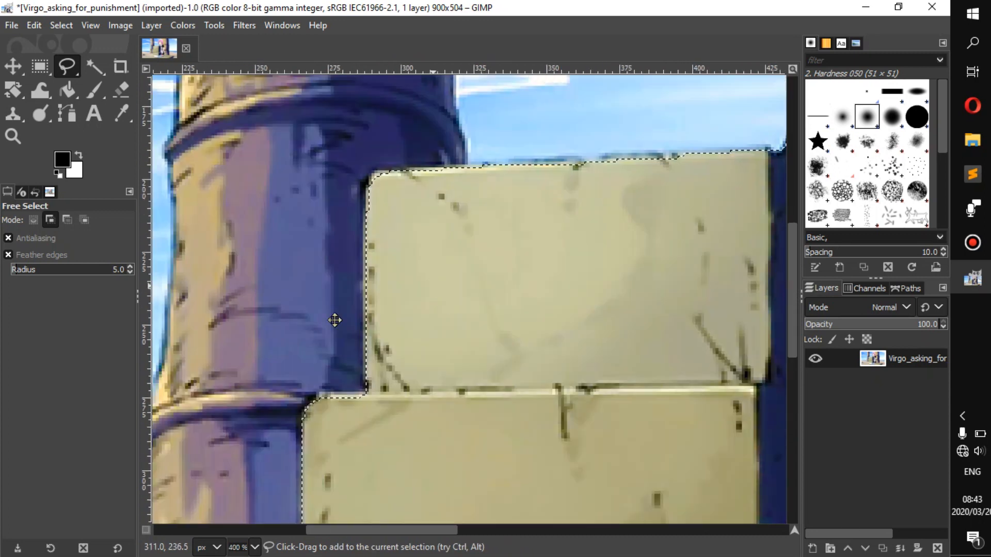
left_click_drag(657, 290, 261, 427)
left_click_drag(394, 241, 306, 332)
- Start subtracting the tiny sky gap between the hair tips above the white collar, tracing down the side nearest the neck
key("ctrl")
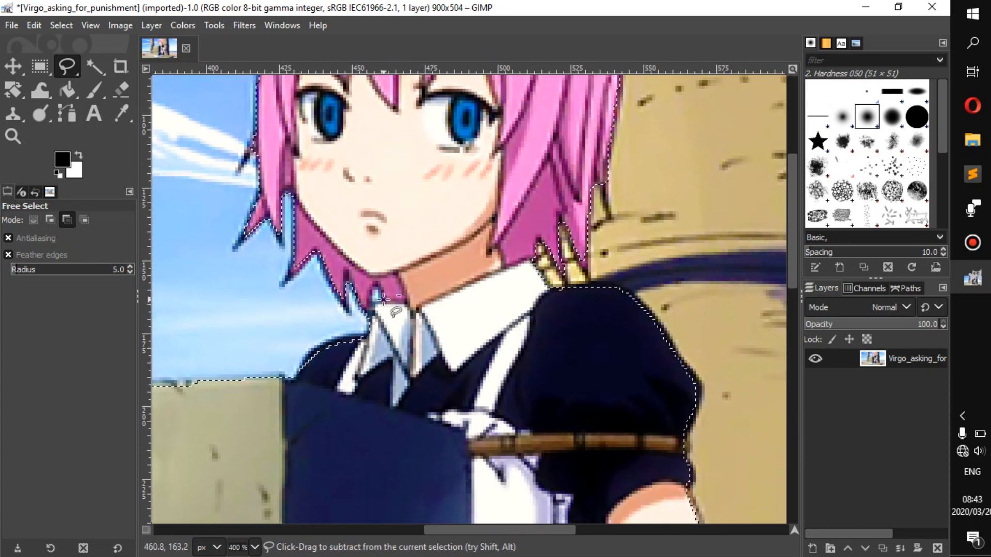
scroll(377, 310, "up", 1)
scroll(381, 302, "up", 1)
scroll(384, 299, "up", 3)
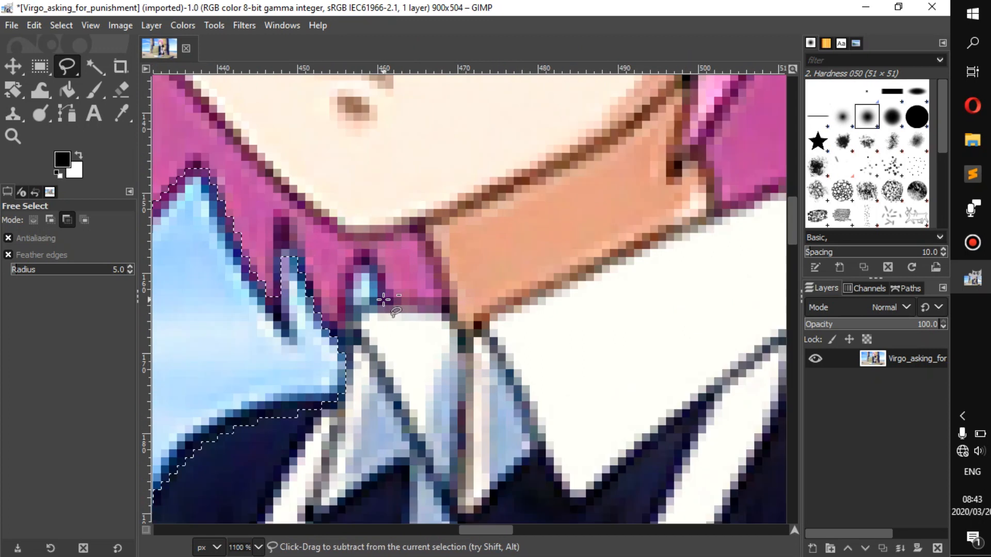
left_click(66, 220)
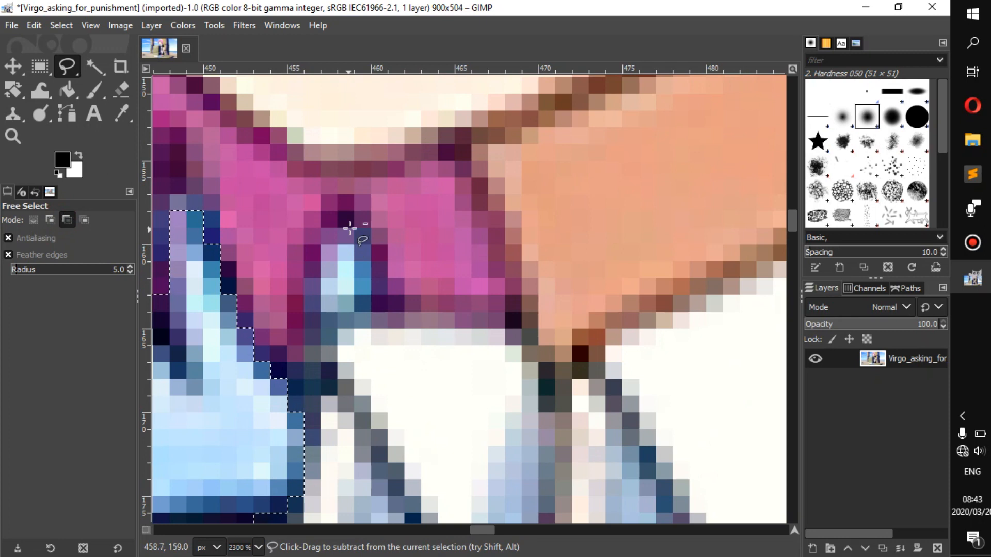
scroll(367, 235, "down", 1)
left_click(368, 246)
left_click(368, 257)
left_click(367, 272)
left_click(366, 289)
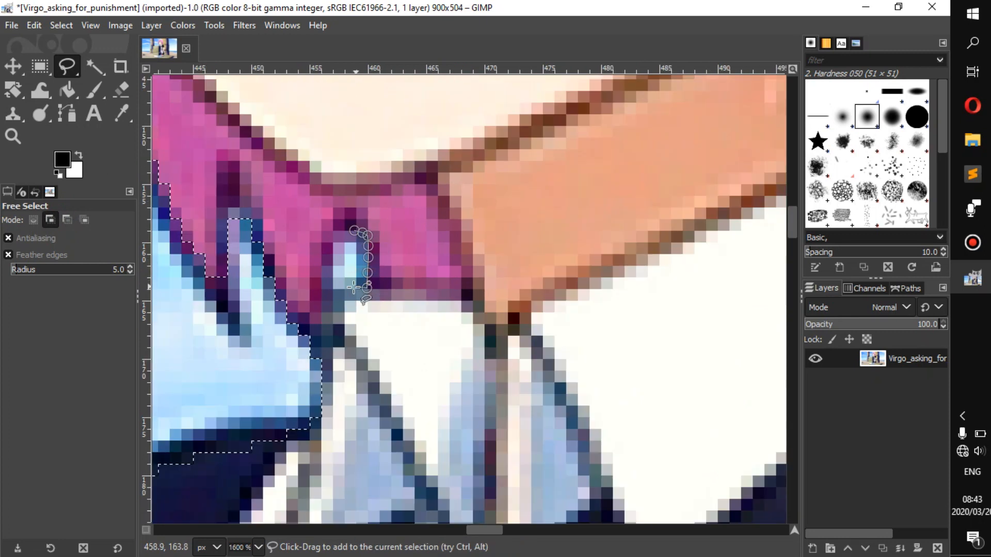
- Trace the sky gap's lower and outer edges back to the starting point and subtract it from the selection
left_click(354, 288)
left_click(336, 289)
left_click(323, 289)
left_click(323, 276)
left_click(328, 264)
left_click(335, 248)
left_click(340, 239)
left_click(354, 231)
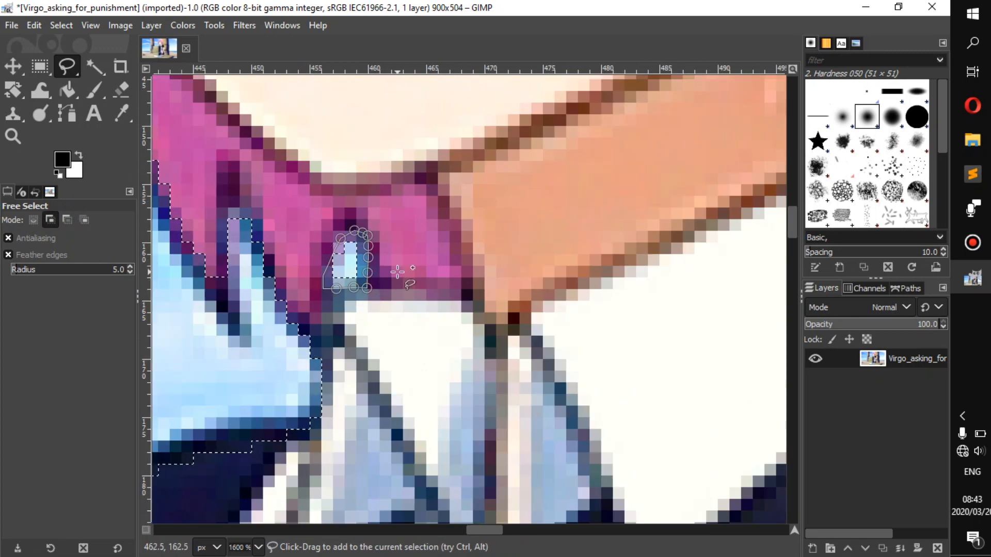
scroll(395, 272, "down", 2)
scroll(395, 272, "up", 1)
scroll(394, 272, "up", 2)
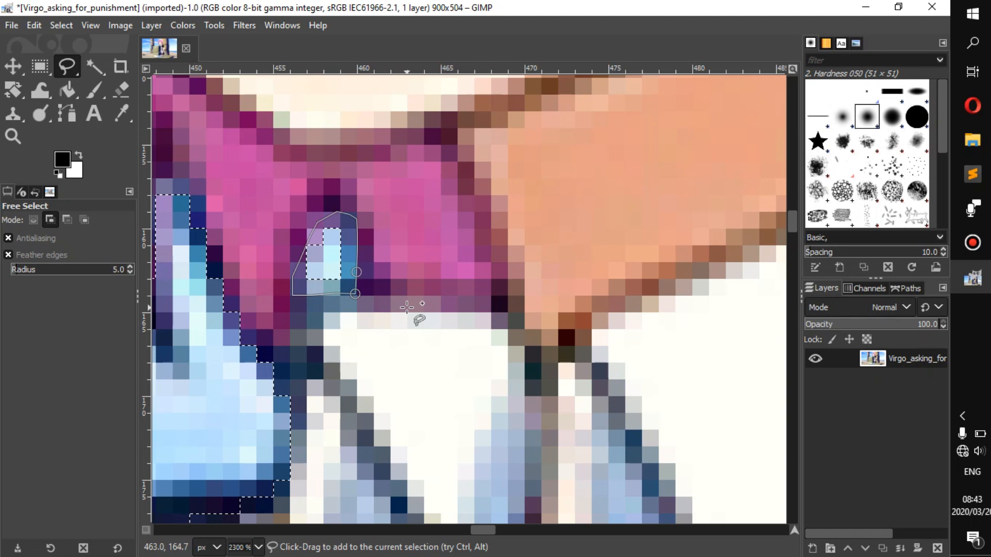
key("Return")
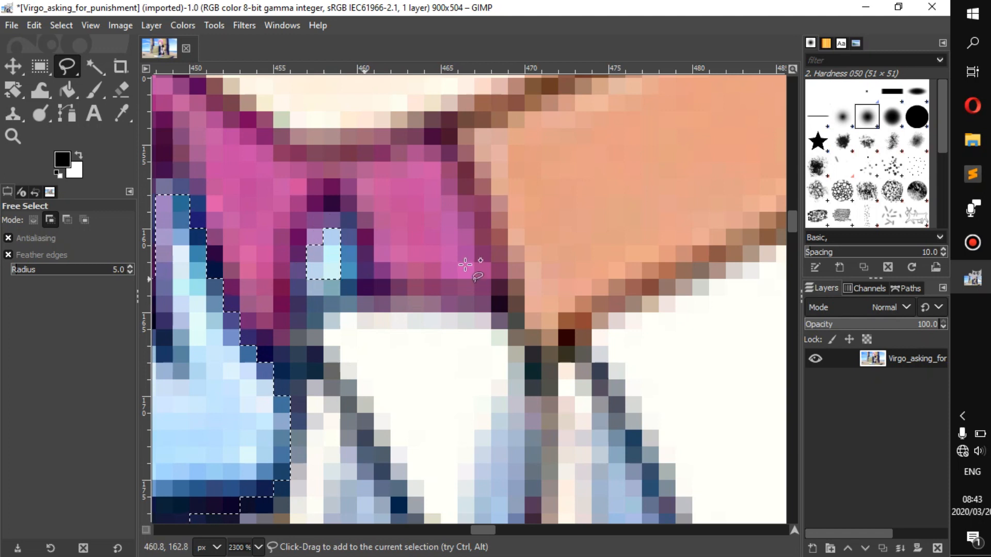
- Check the selection from the collar down to the kneeling legs for any background left inside it
scroll(465, 264, "down", 3)
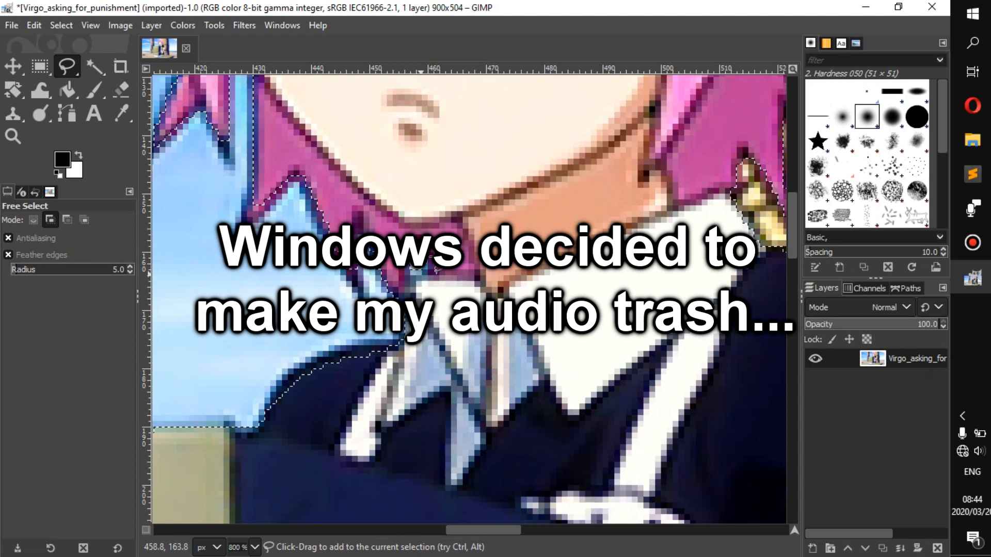
scroll(435, 268, "up", 1)
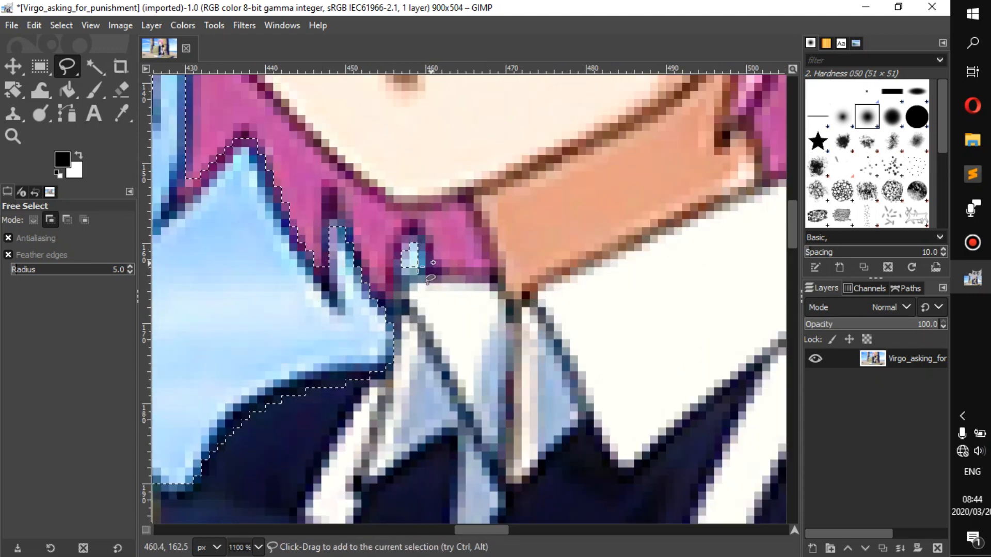
scroll(430, 279, "down", 4)
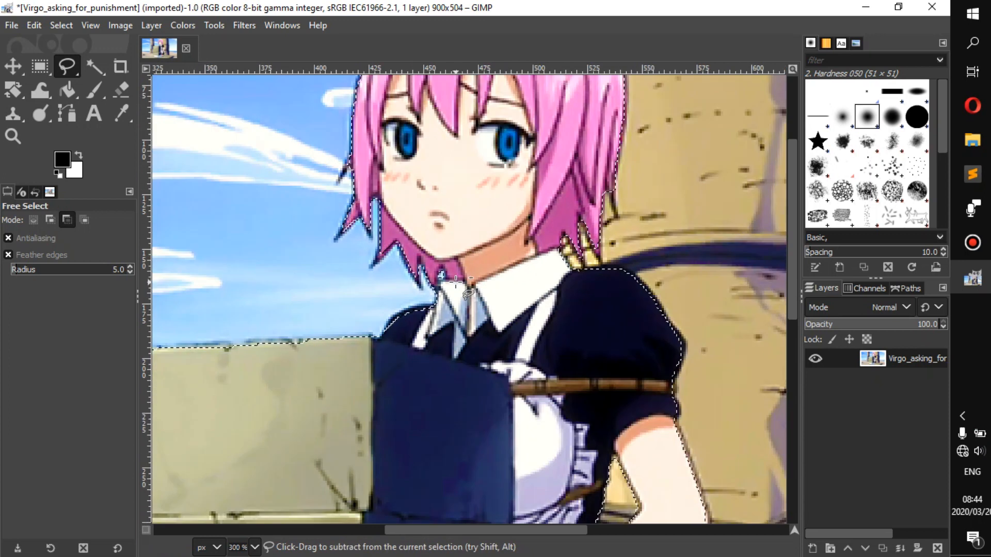
scroll(468, 292, "down", 2)
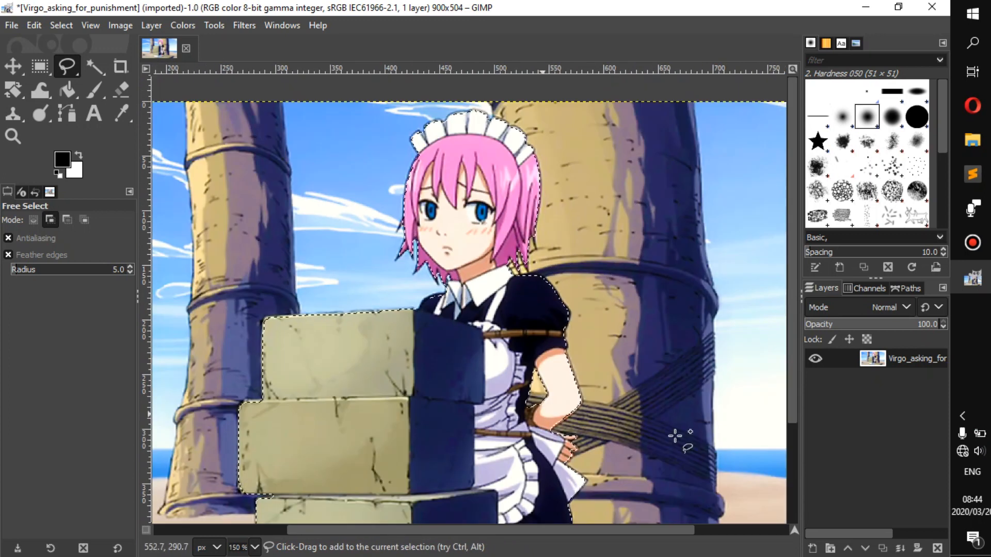
left_click_drag(674, 436, 662, 280)
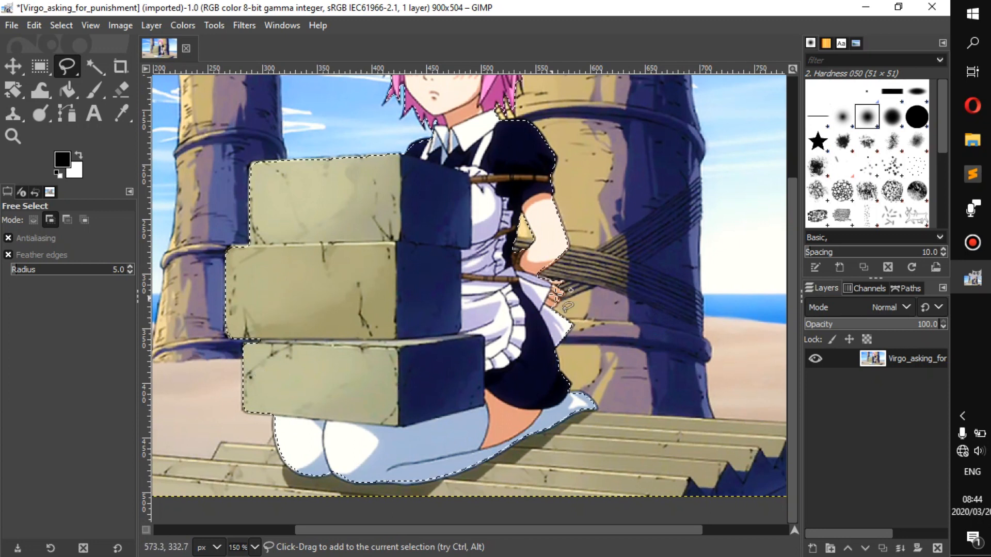
- Feather the selection around the kneeling figure and stone slabs by 5 px
left_click_drag(414, 242, 431, 424)
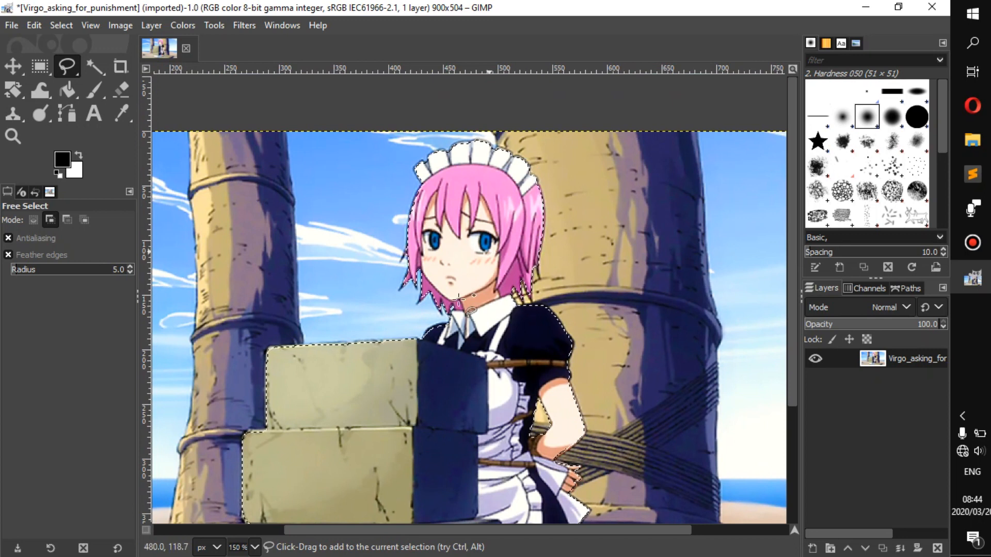
left_click(62, 26)
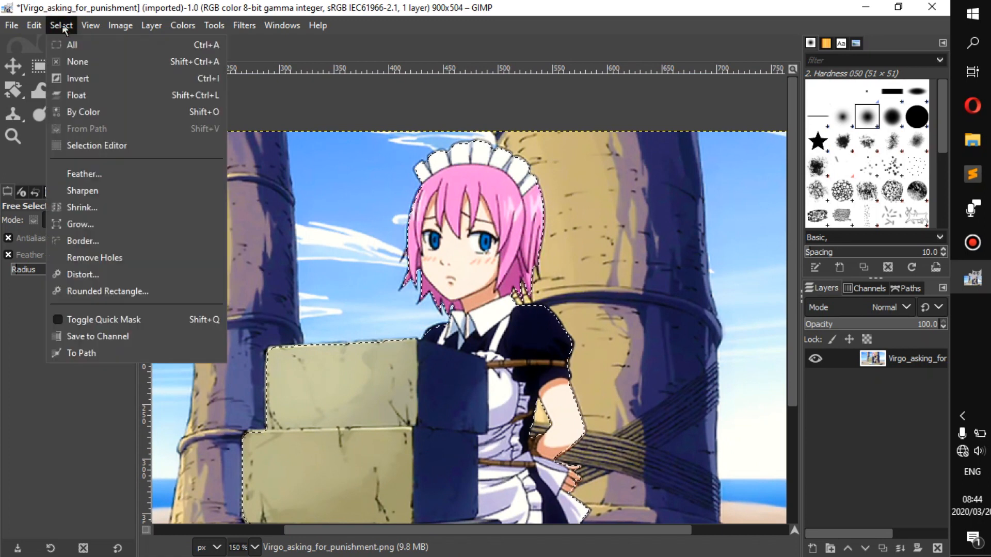
left_click(87, 174)
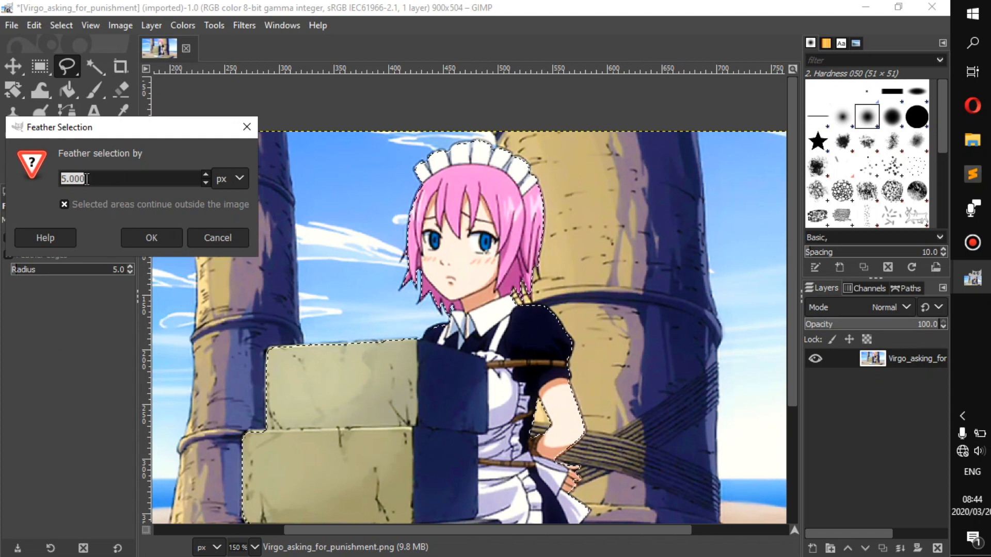
left_click(153, 239)
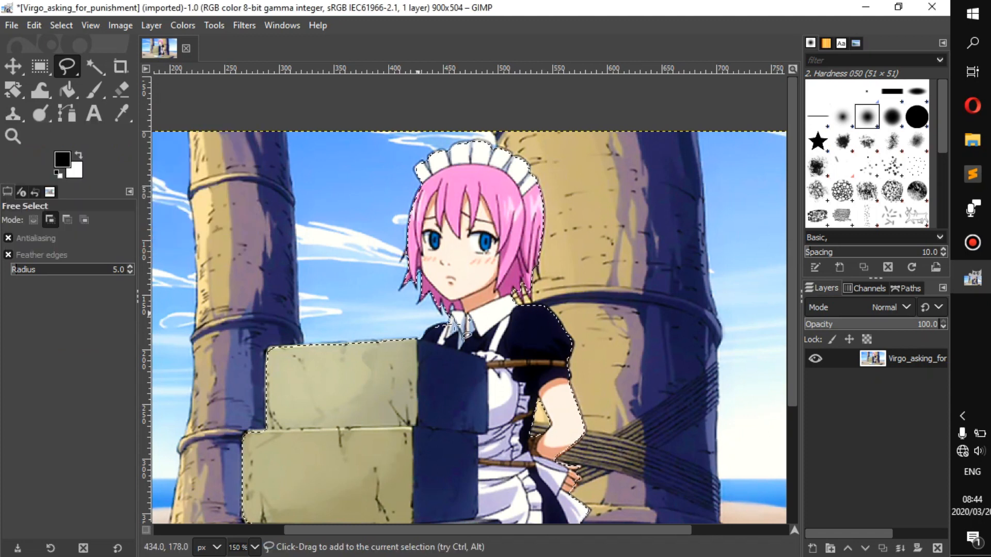
- Invert the selection, clear the background around the figure to transparency, and deselect everything
scroll(465, 317, "up", 6)
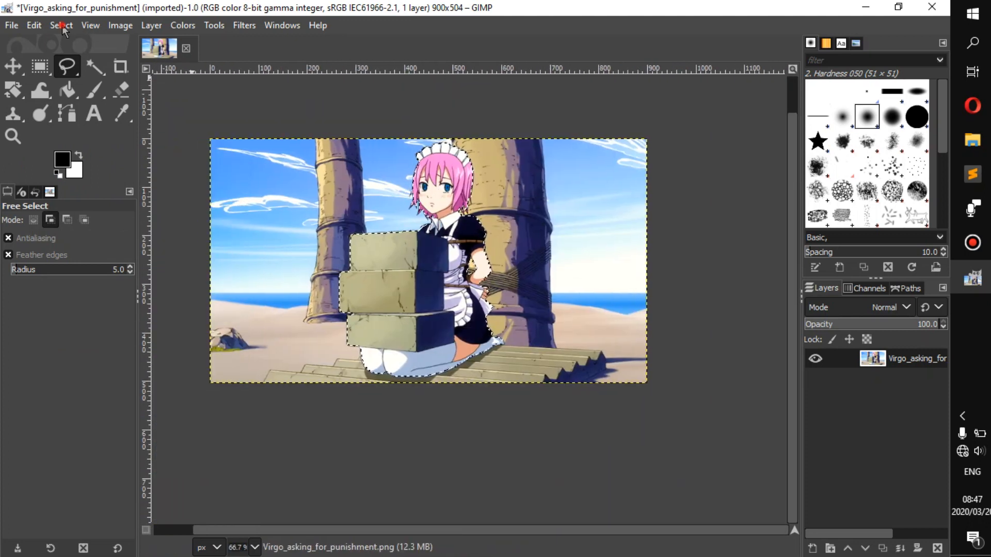
left_click(62, 25)
left_click(88, 76)
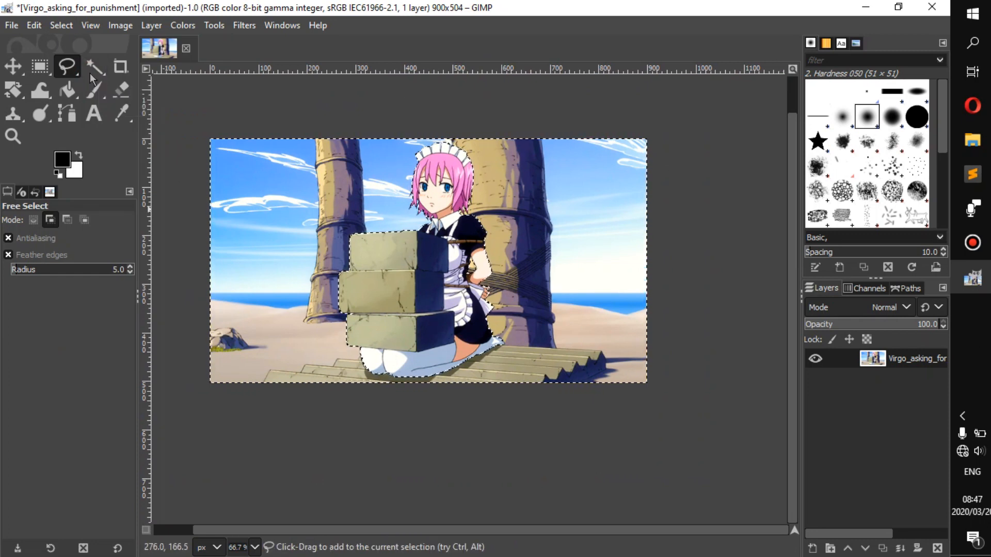
left_click(59, 26)
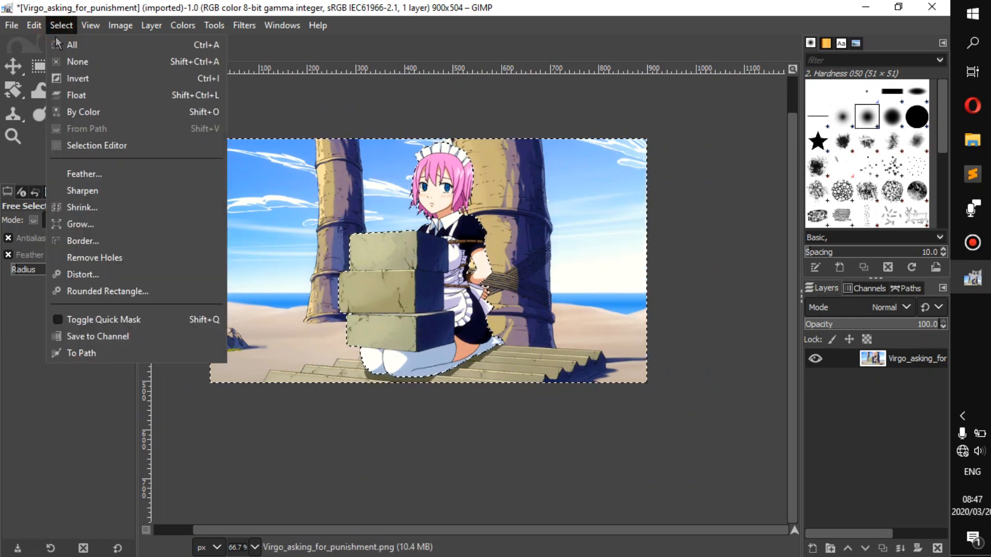
left_click(34, 26)
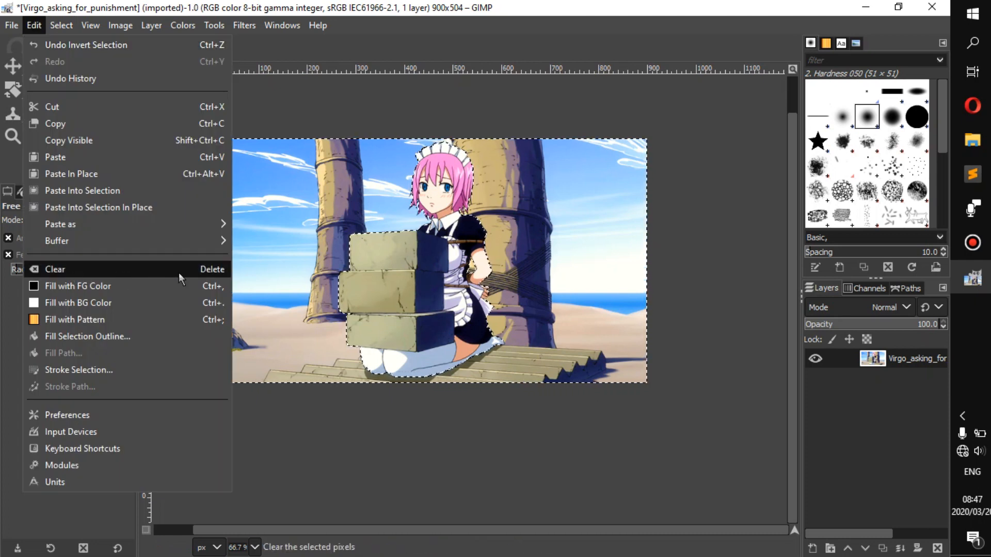
left_click(140, 272)
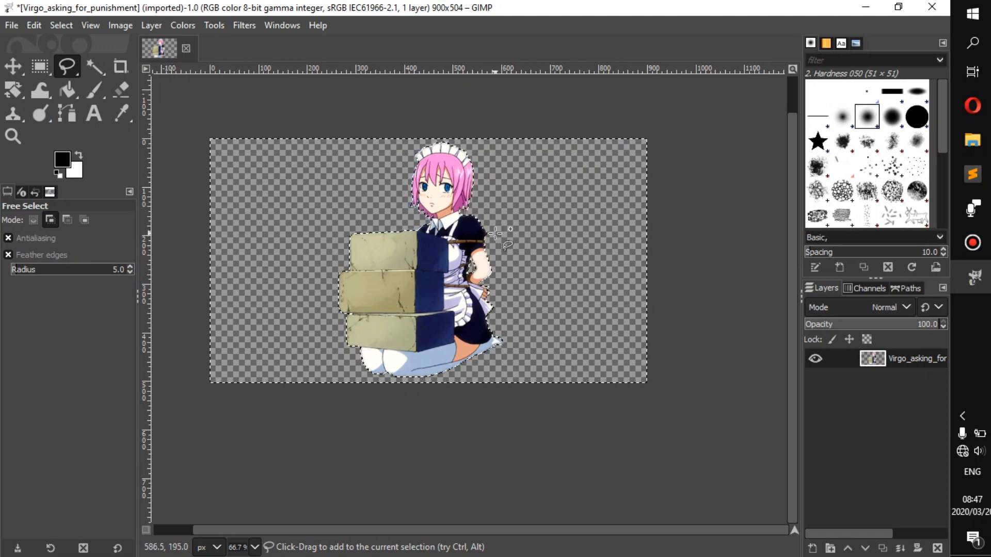
left_click(58, 26)
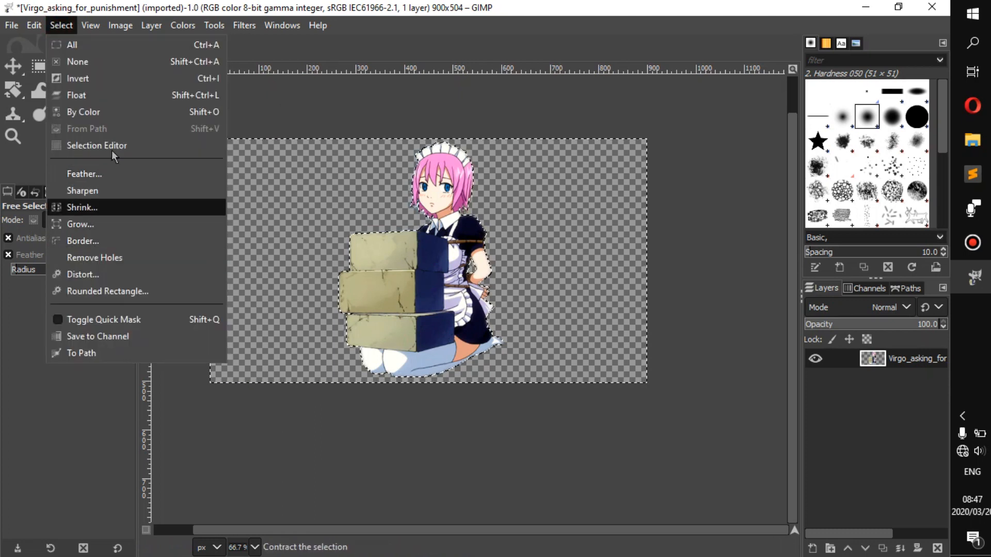
left_click(88, 61)
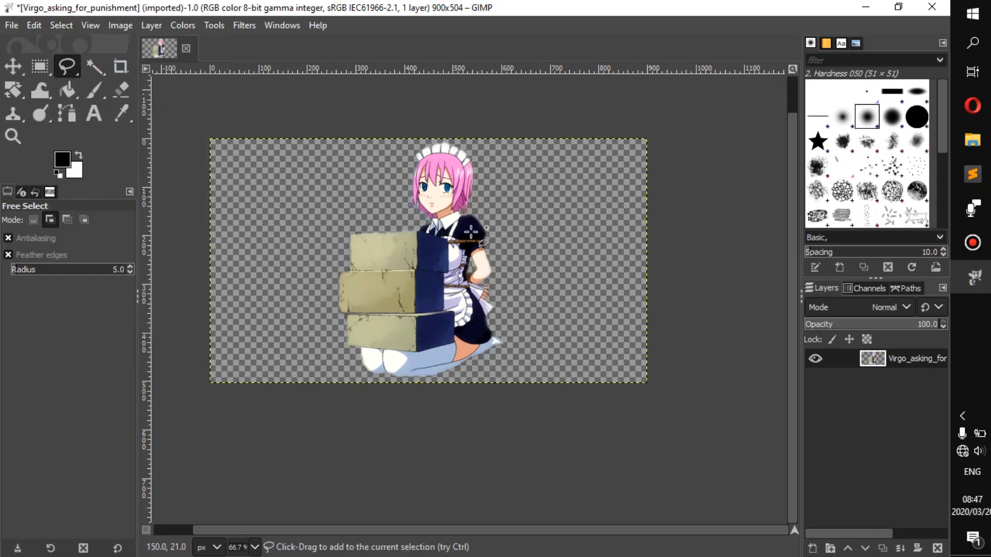
- Examine the cut-out's hair, face and collar edges closely for leftover background fringe
scroll(516, 252, "up", 2)
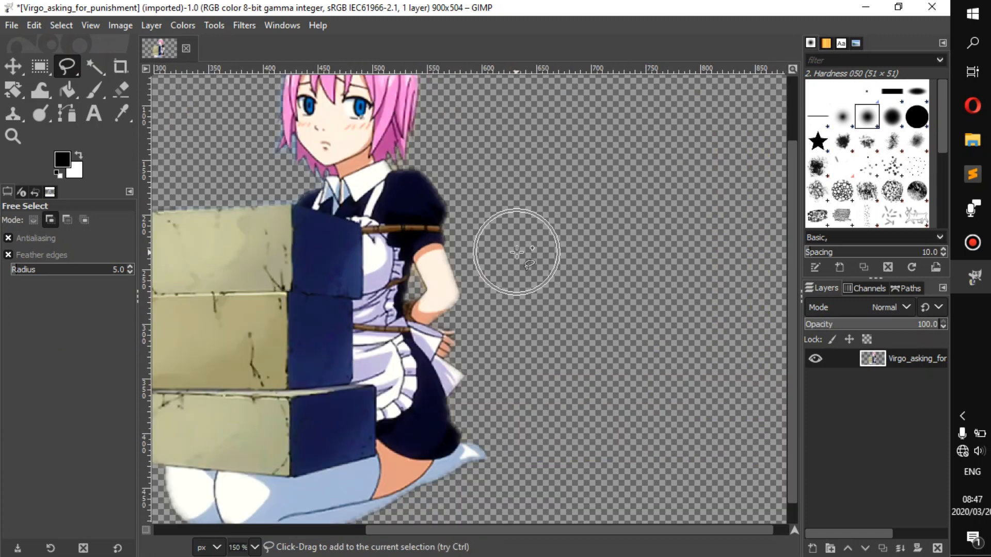
scroll(458, 243, "up", 3)
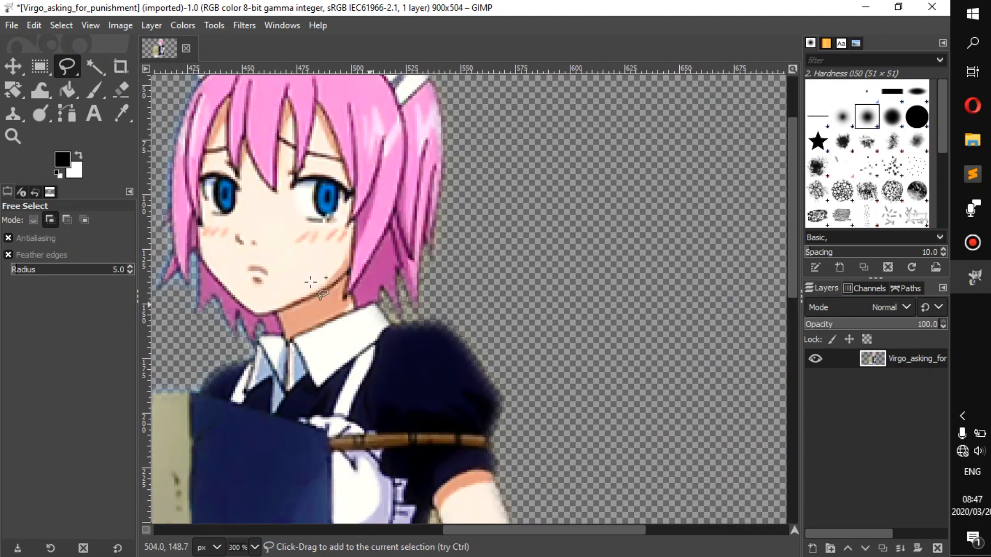
left_click_drag(312, 285, 637, 376)
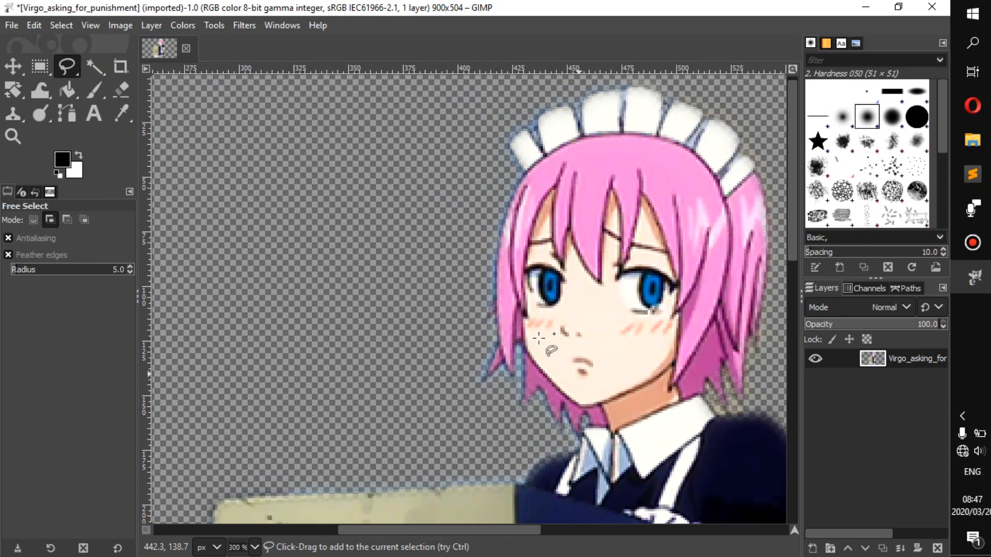
scroll(534, 346, "up", 4)
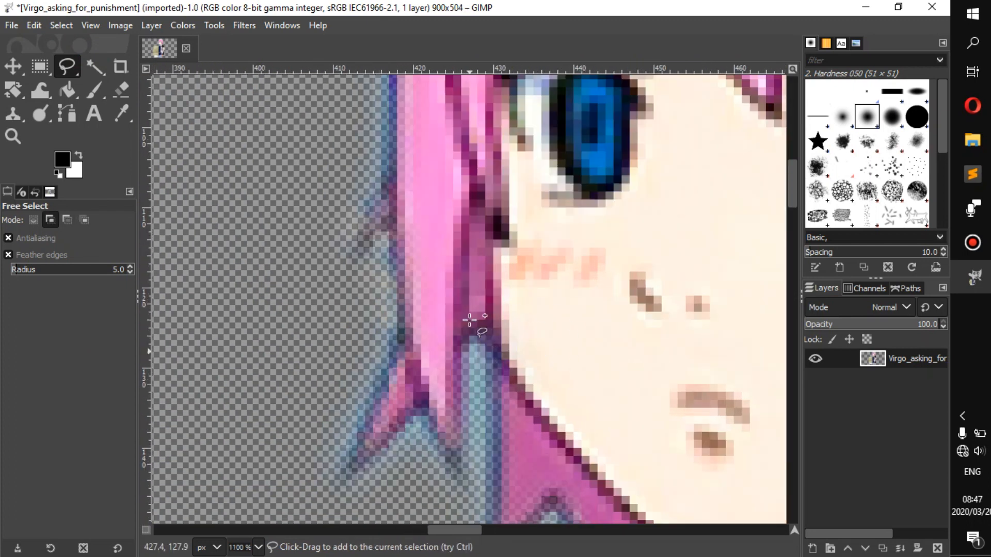
scroll(469, 310, "down", 3)
scroll(457, 276, "up", 2)
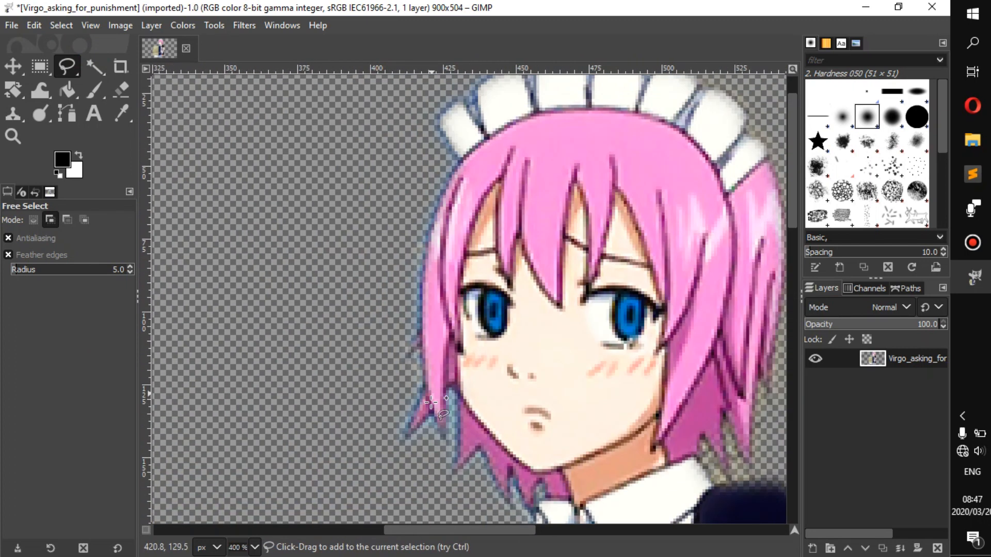
scroll(419, 336, "up", 3)
scroll(438, 199, "down", 6)
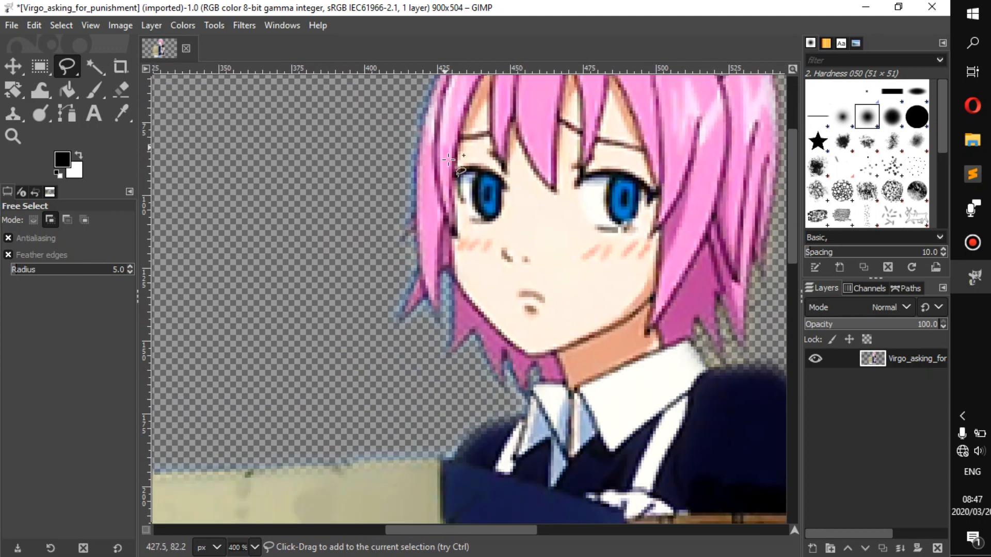
scroll(458, 285, "up", 2)
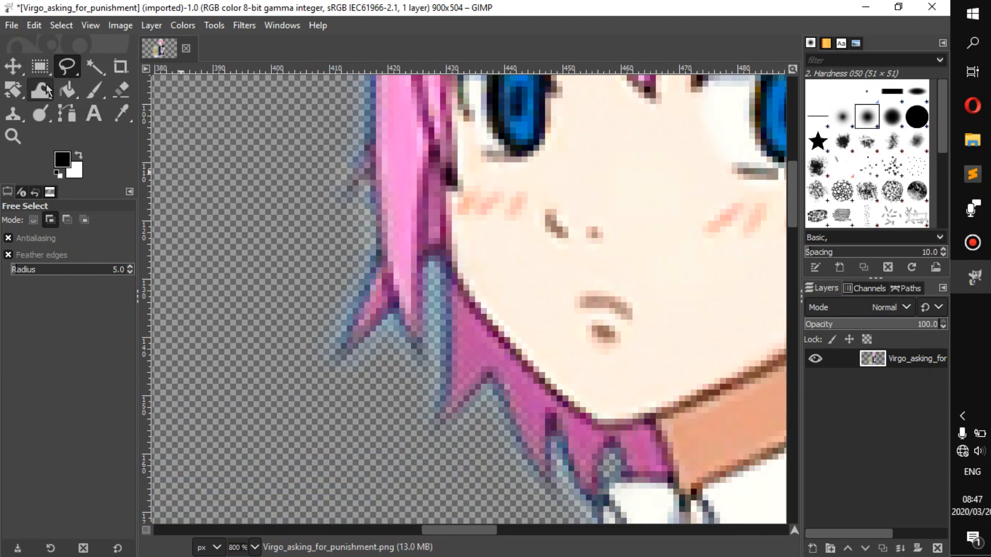
- Erase leftover sky fringe around the lower hair tips above the collar with a size 3 Eraser
left_click(121, 90)
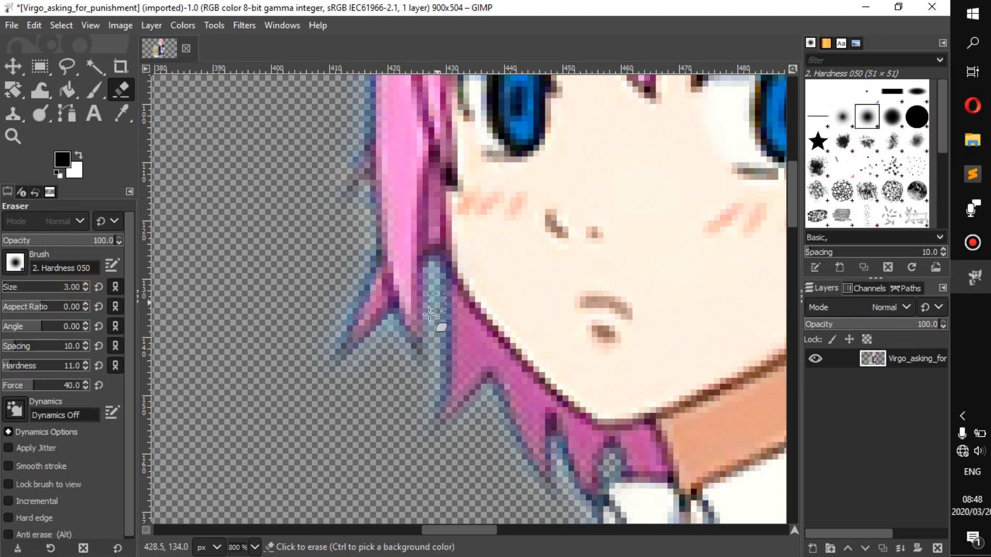
left_click(403, 349)
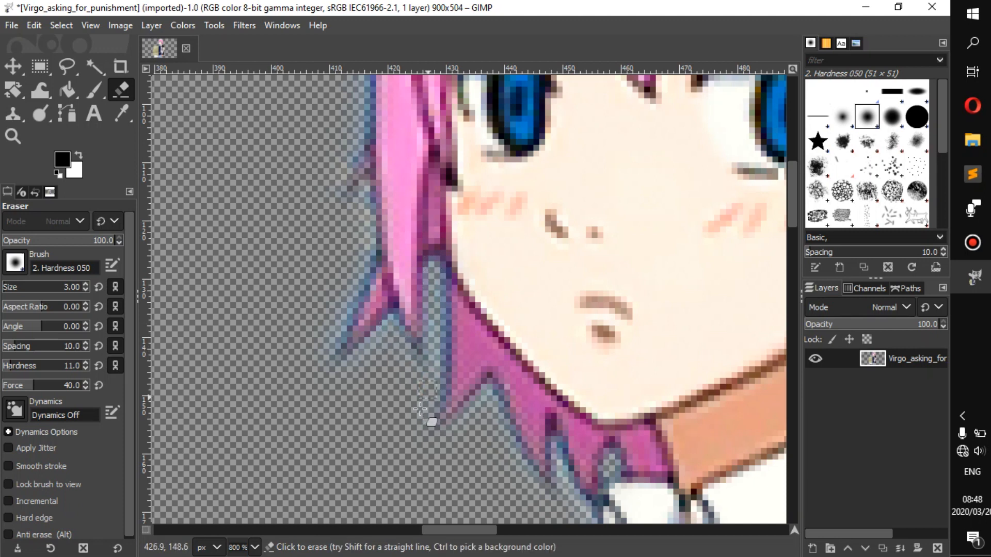
scroll(542, 448, "down", 3)
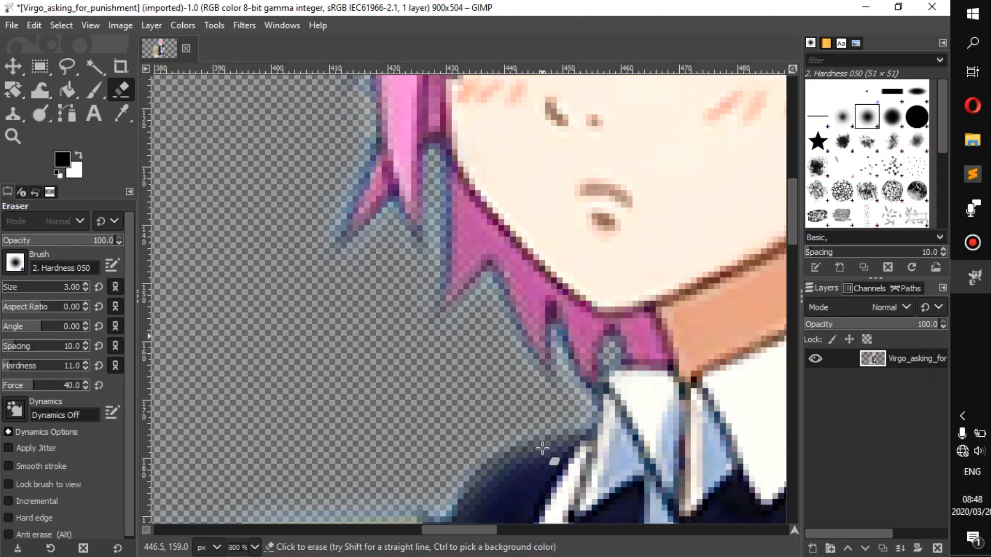
left_click(563, 374)
left_click_drag(563, 373, 562, 375)
scroll(340, 445, "up", 4)
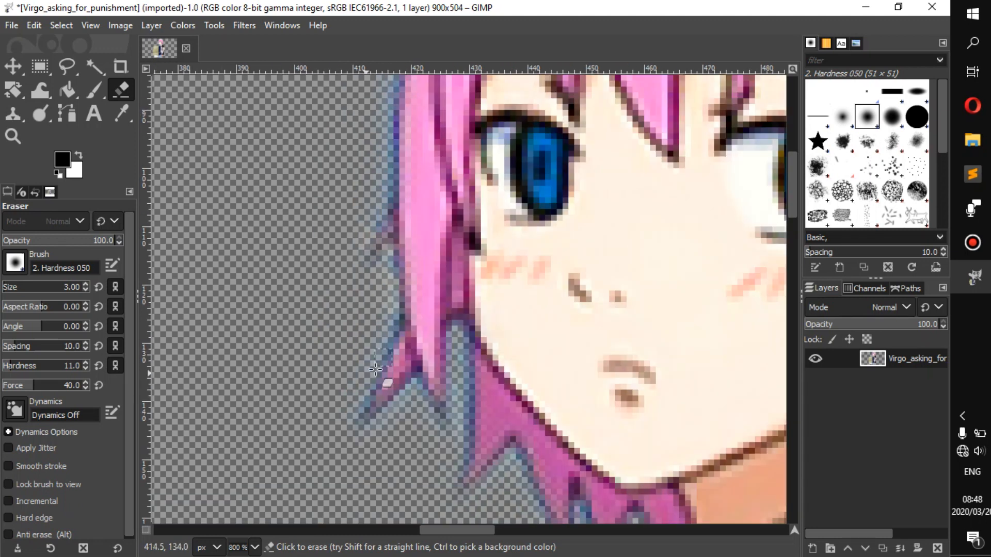
- Erase the blue fringe along the outer edge of the hair, from the pointed strand up towards the headband
left_click_drag(351, 400, 361, 381)
scroll(360, 381, "up", 4)
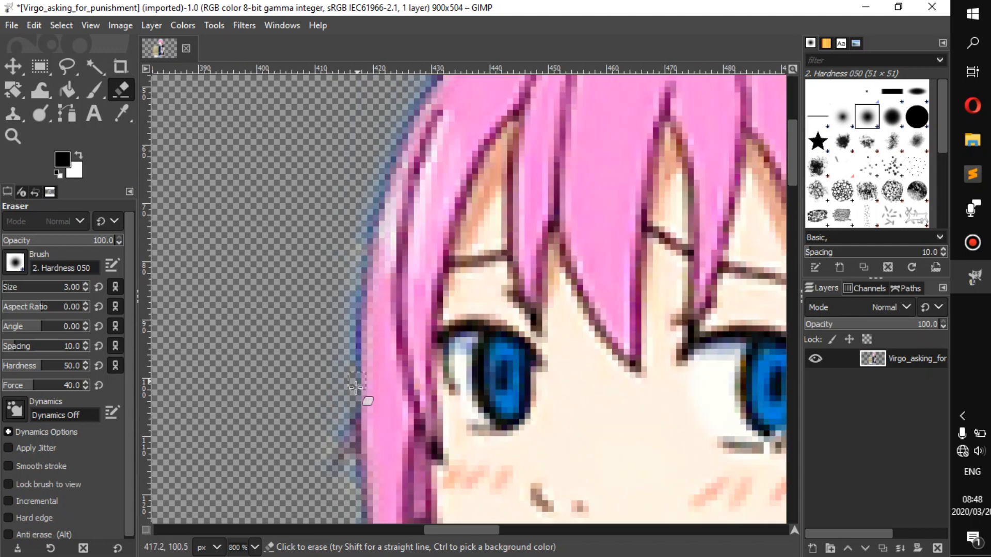
scroll(332, 414, "up", 3)
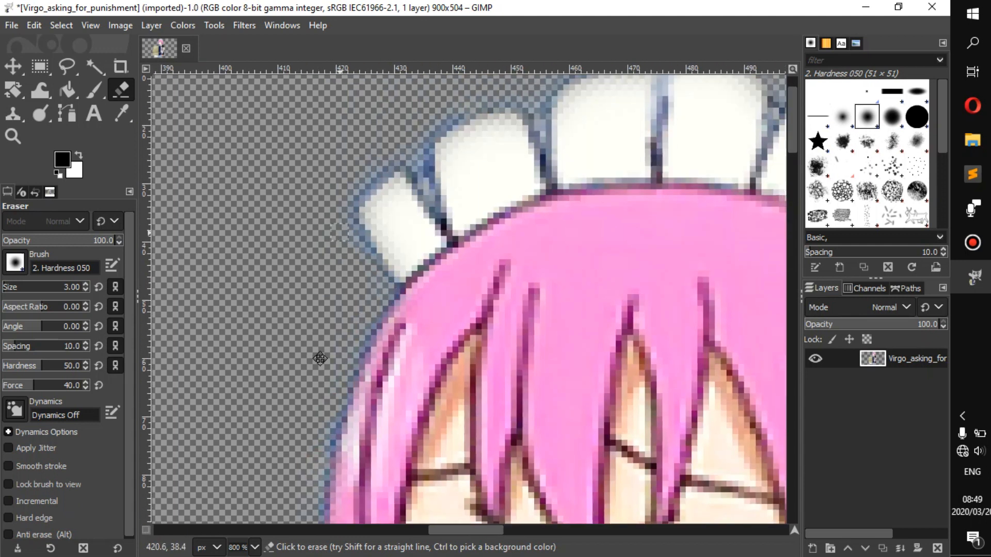
scroll(318, 356, "up", 3)
scroll(420, 245, "down", 5)
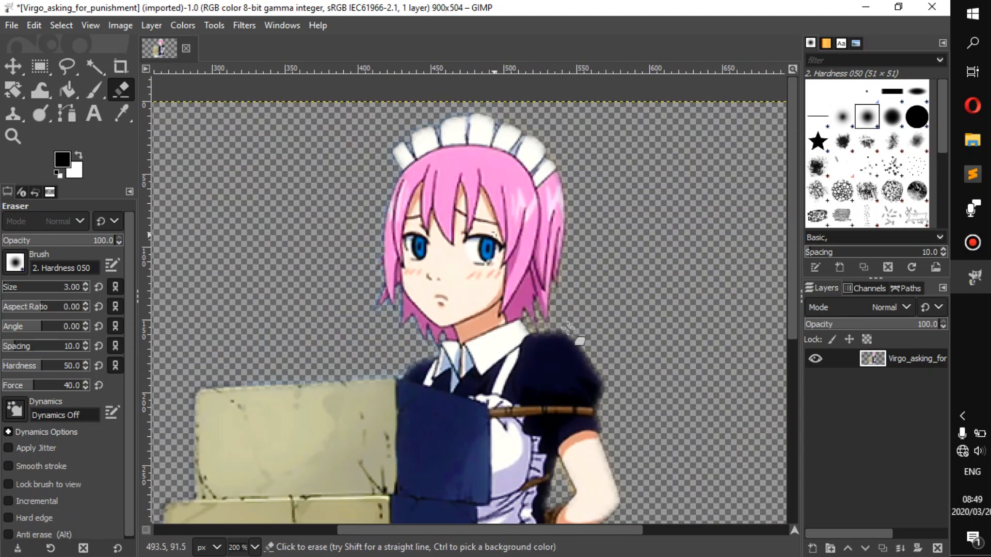
scroll(566, 237, "down", 1)
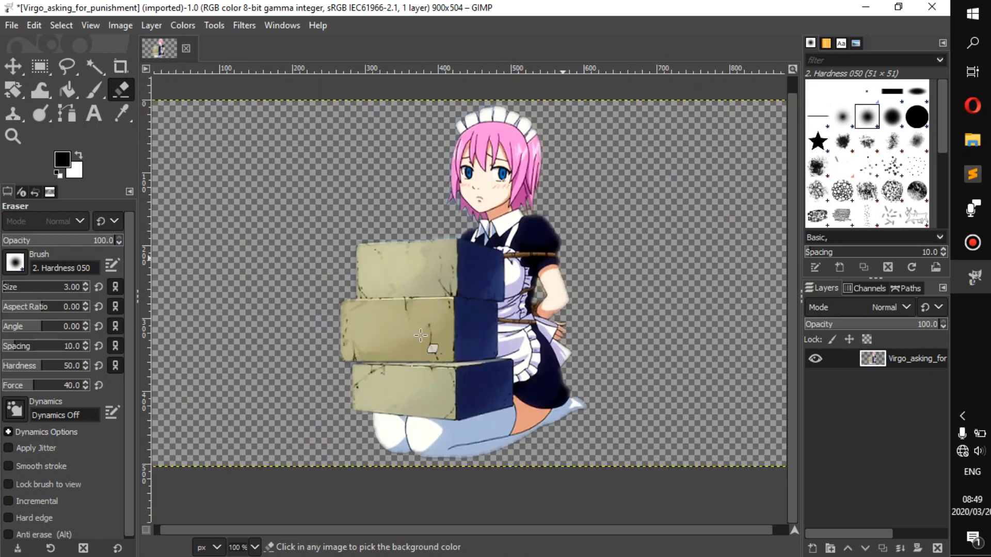
- Add a new layer above the figure and remove its alpha channel to make it solid white
right_click(906, 362)
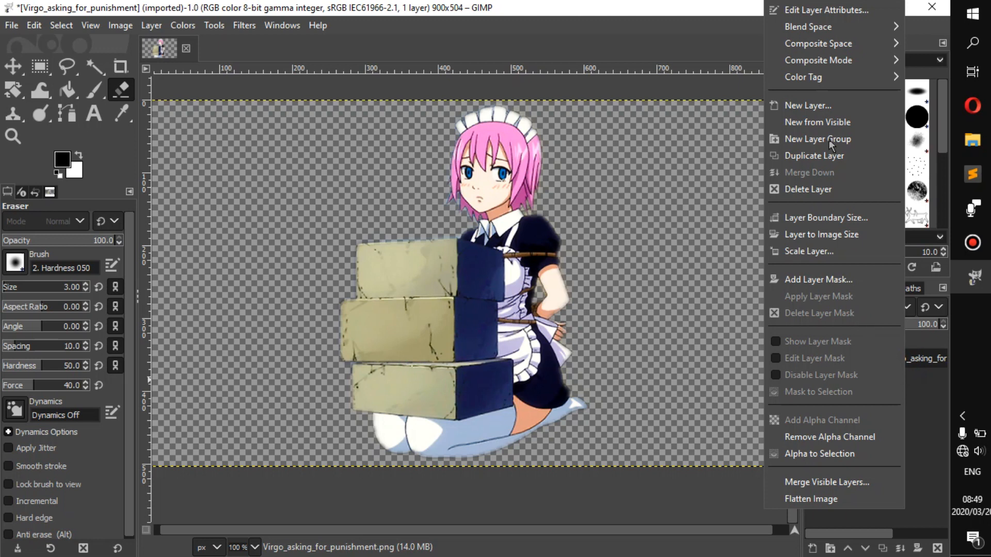
left_click(828, 100)
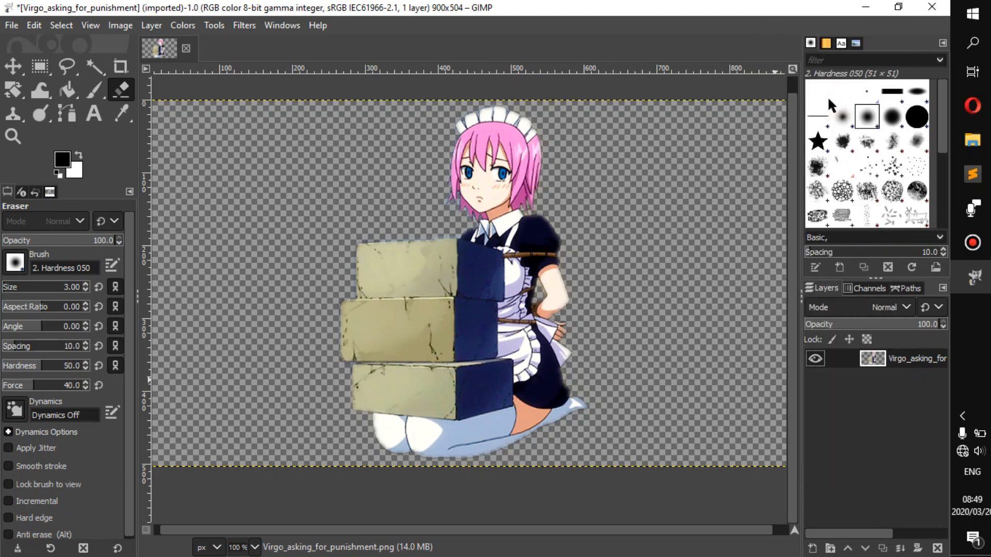
left_click(839, 359)
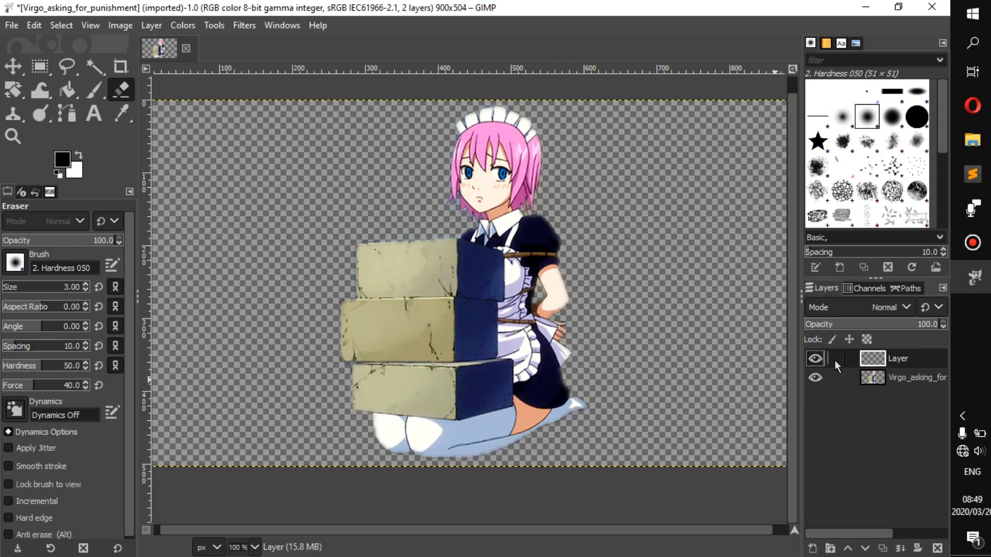
right_click(899, 359)
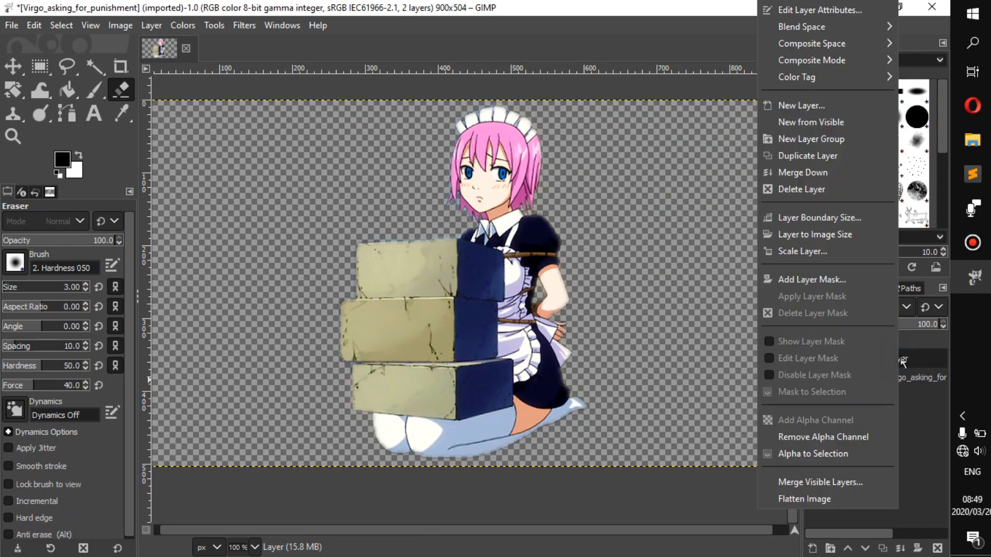
left_click(841, 438)
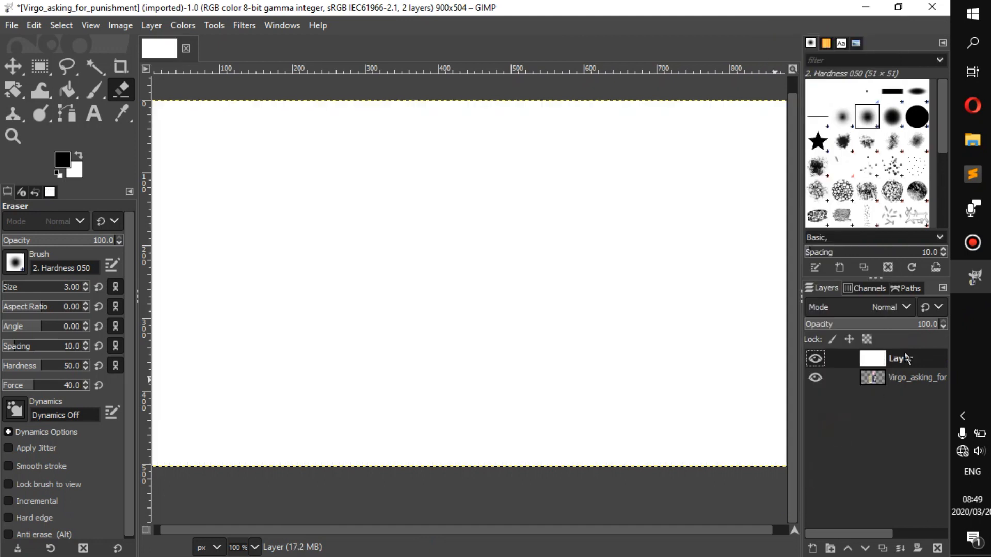
- Preview the figure on white by moving the white layer beneath it, and return that layer to the top
left_click(904, 350)
left_click_drag(904, 381, 902, 388)
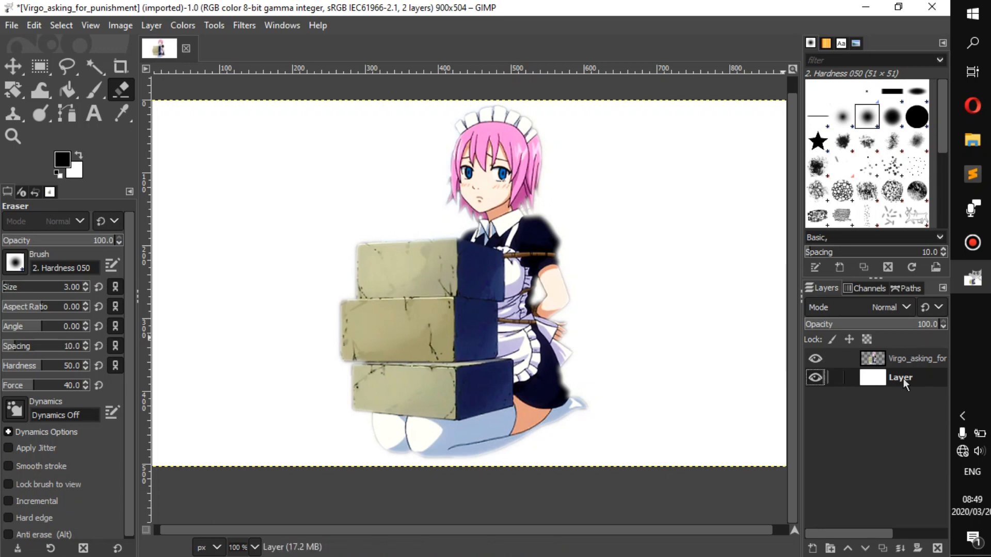
left_click_drag(903, 379, 897, 355)
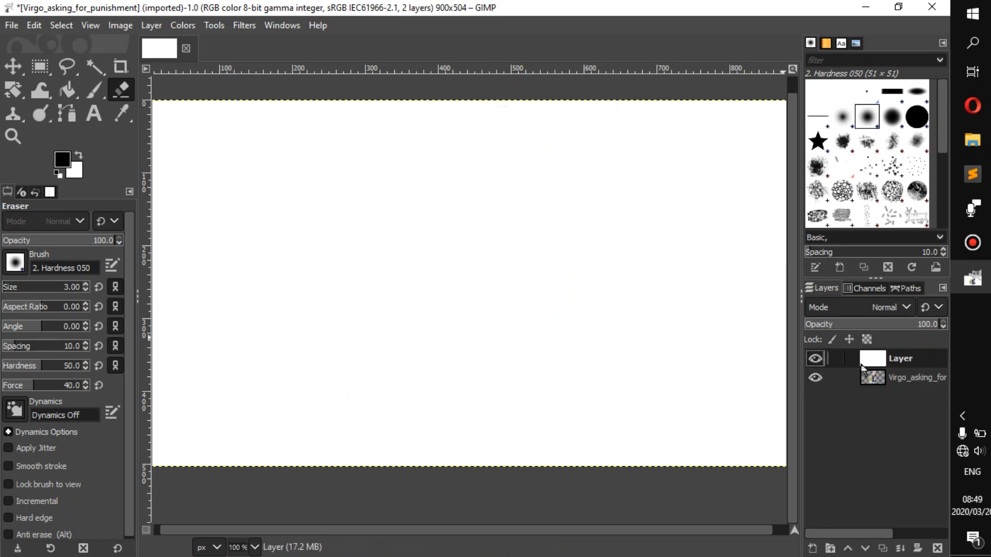
- Set the Eraser to the 2. Hardness 100 brush at size 938
left_click(917, 116)
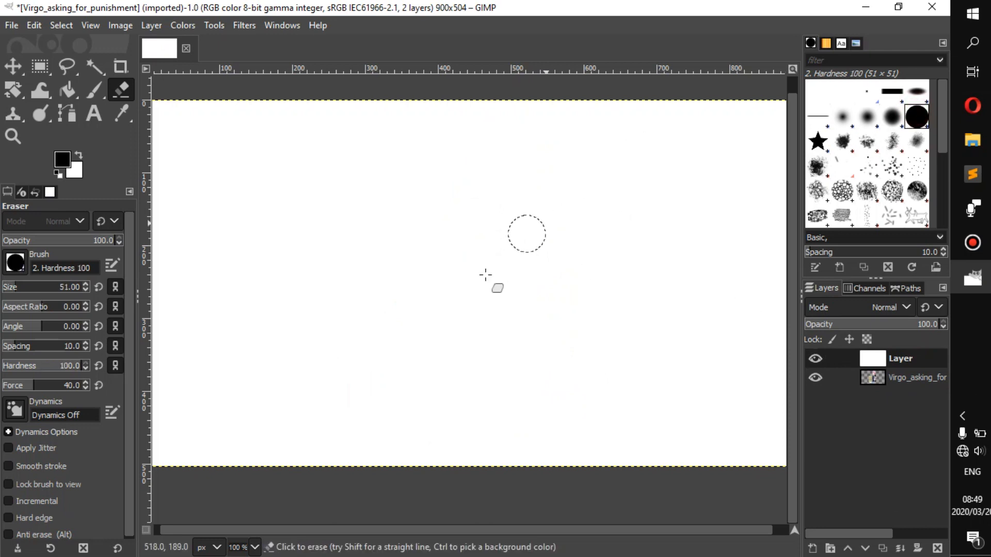
key("minus")
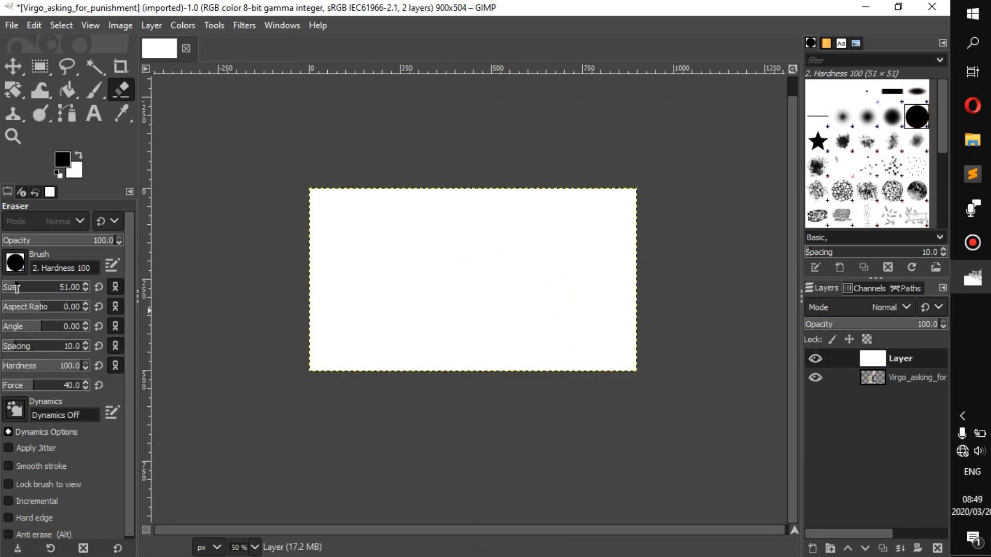
left_click_drag(17, 289, 78, 287)
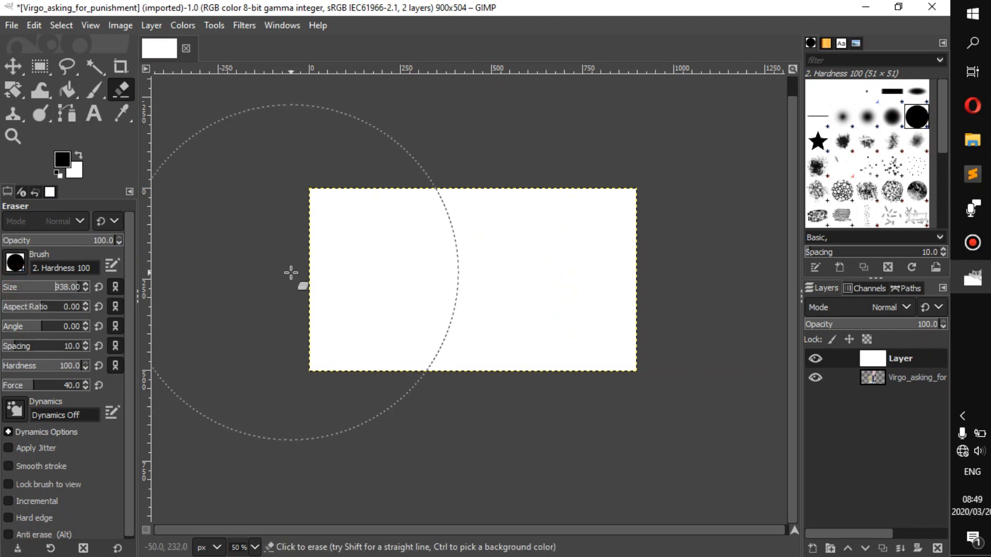
- Swap the foreground and background colours and erase across the whole white layer to turn it black
left_click(78, 156)
left_click(363, 268)
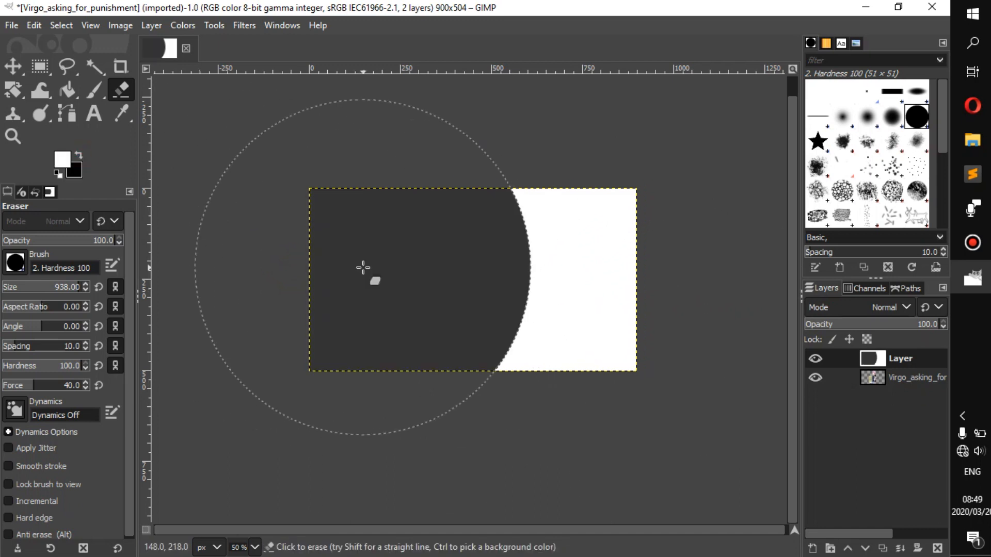
key("ctrl+z")
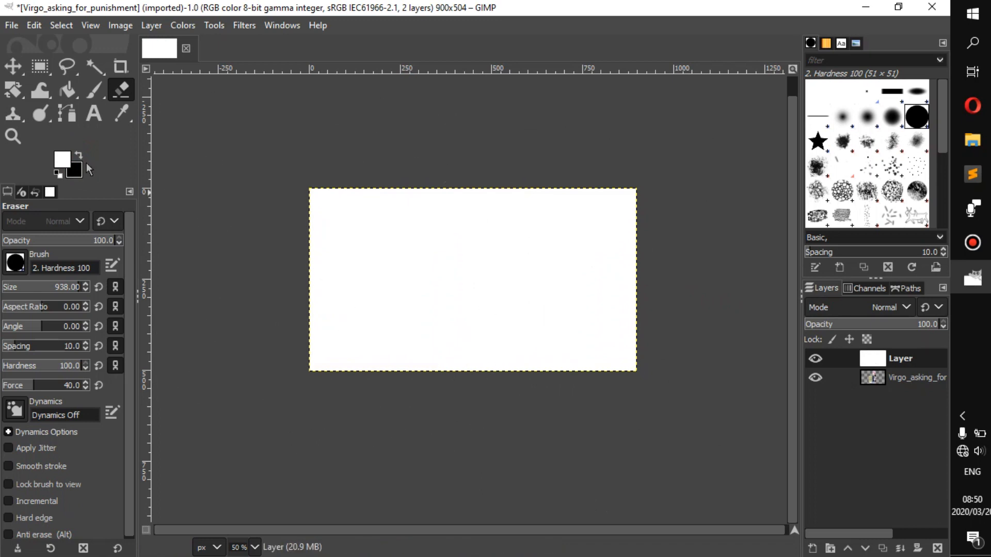
left_click_drag(278, 268, 694, 264)
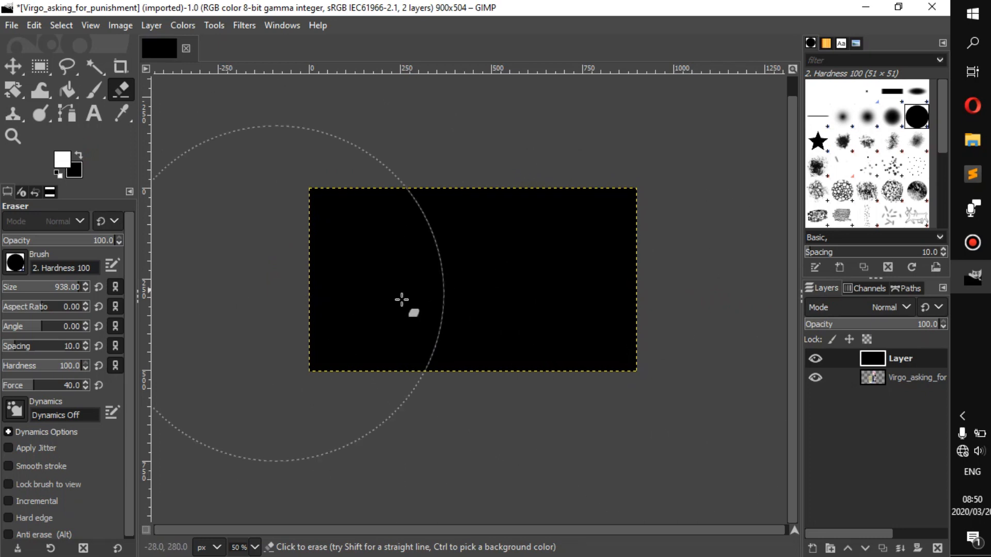
left_click(68, 172)
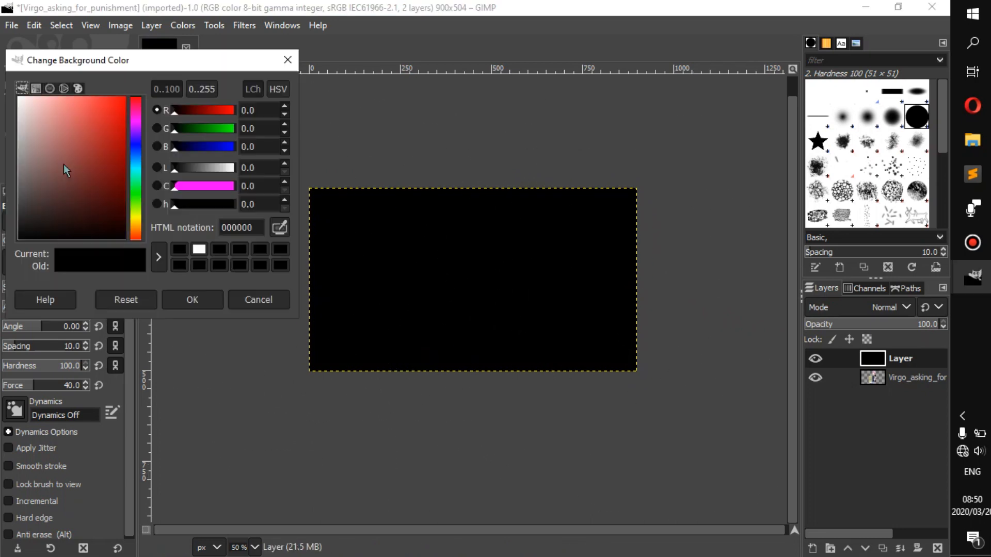
left_click(293, 59)
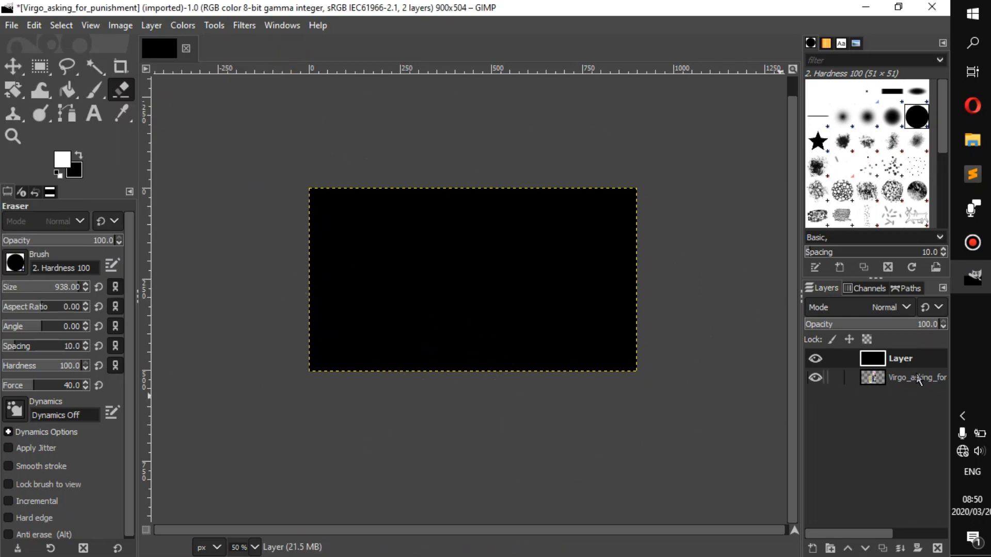
- Preview the figure on black by moving its layer above the black layer, and delete the black layer
left_click_drag(918, 381, 918, 357)
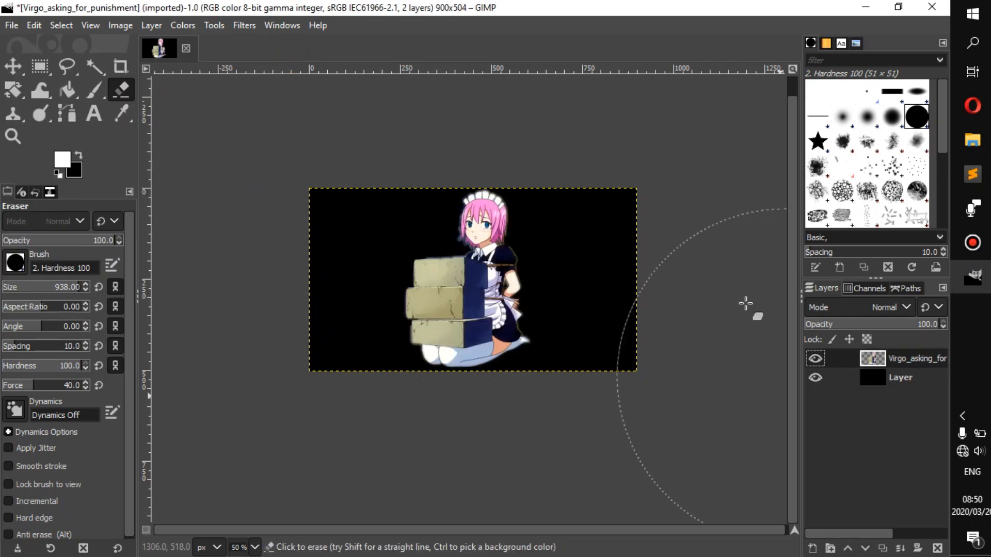
scroll(697, 305, "up", 1)
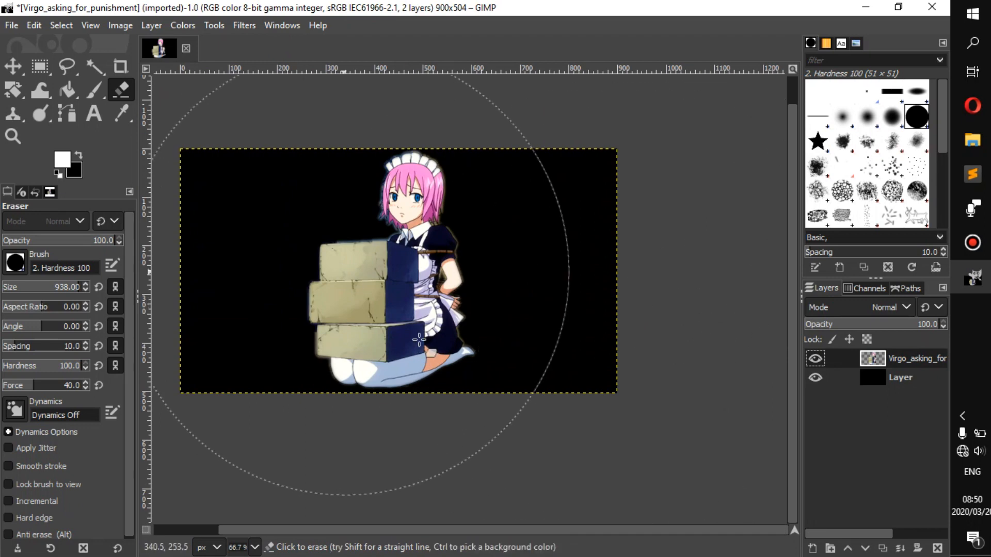
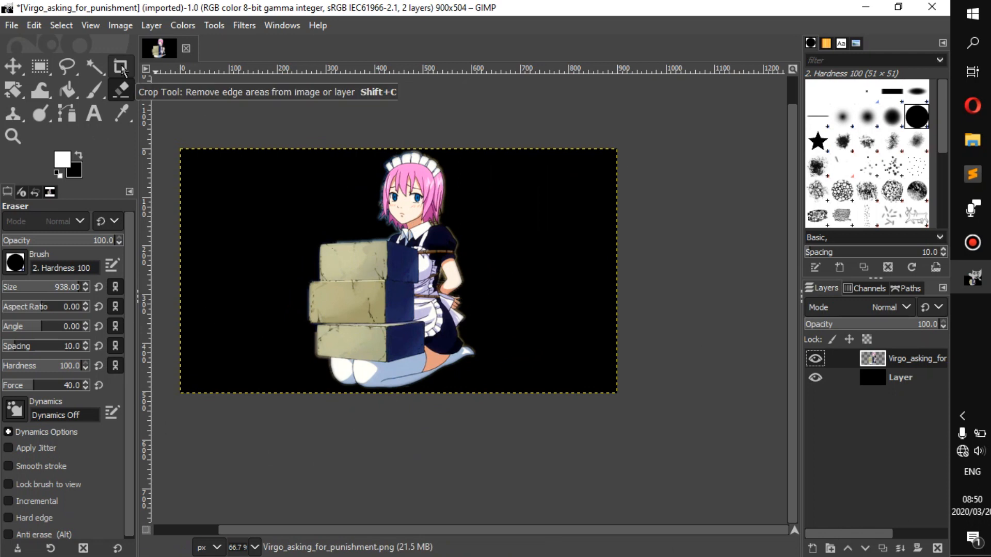
right_click(898, 387)
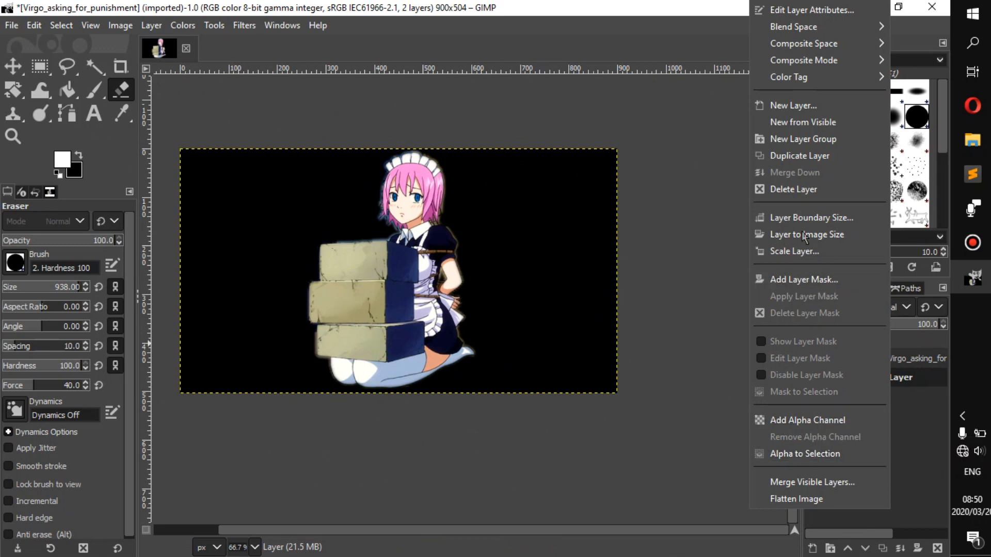
left_click(794, 189)
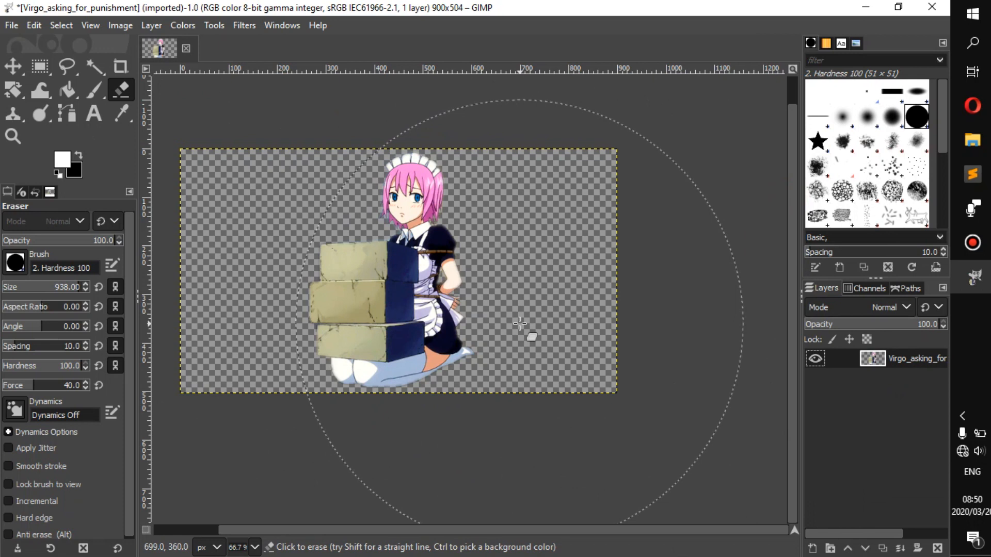
- Save the image to the Desktop as Virgo_asking_for_punishment.xcf
left_click(11, 25)
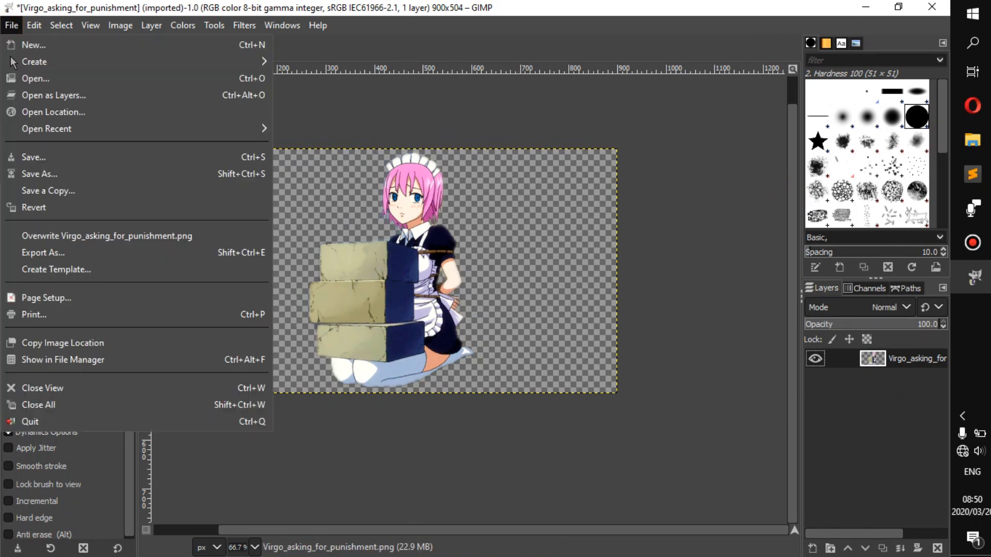
left_click(66, 158)
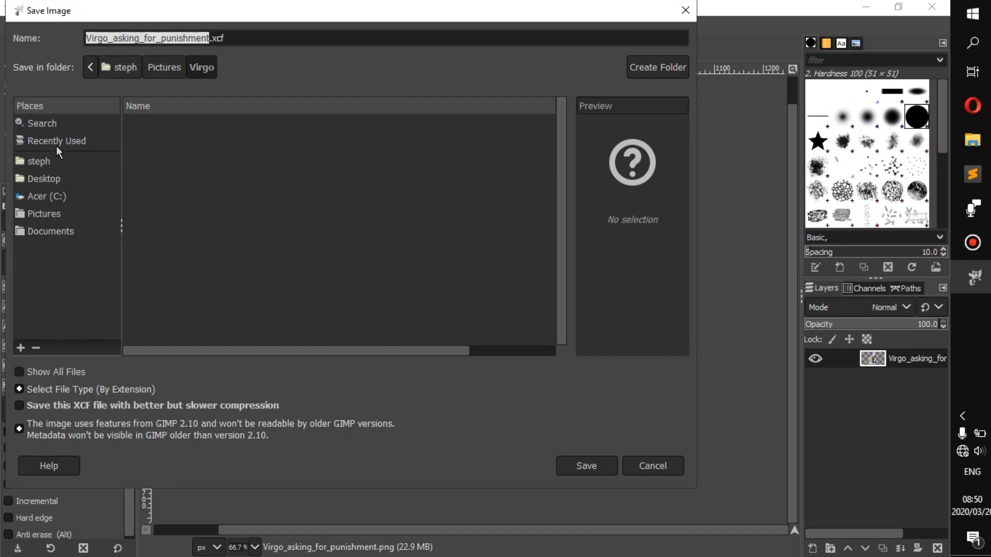
left_click(79, 180)
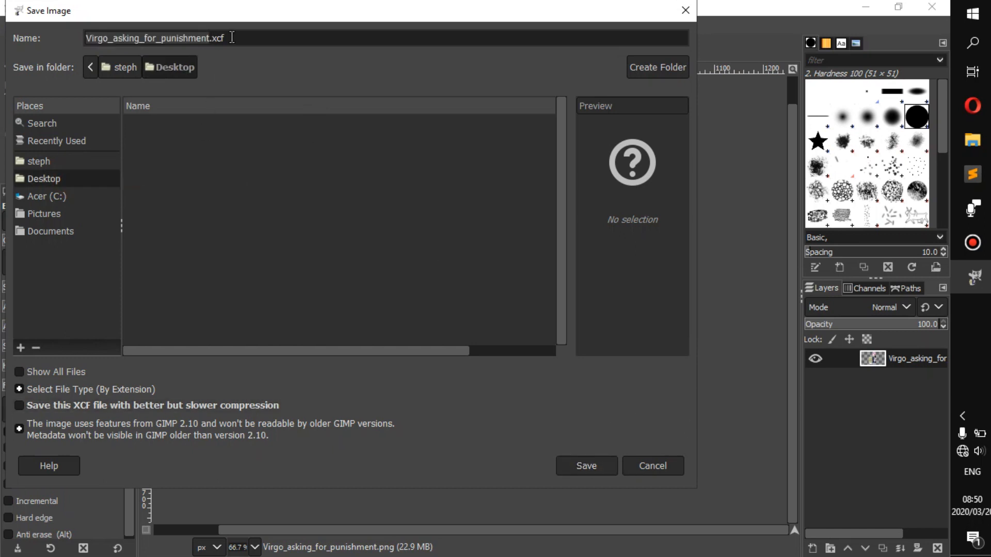
left_click(586, 465)
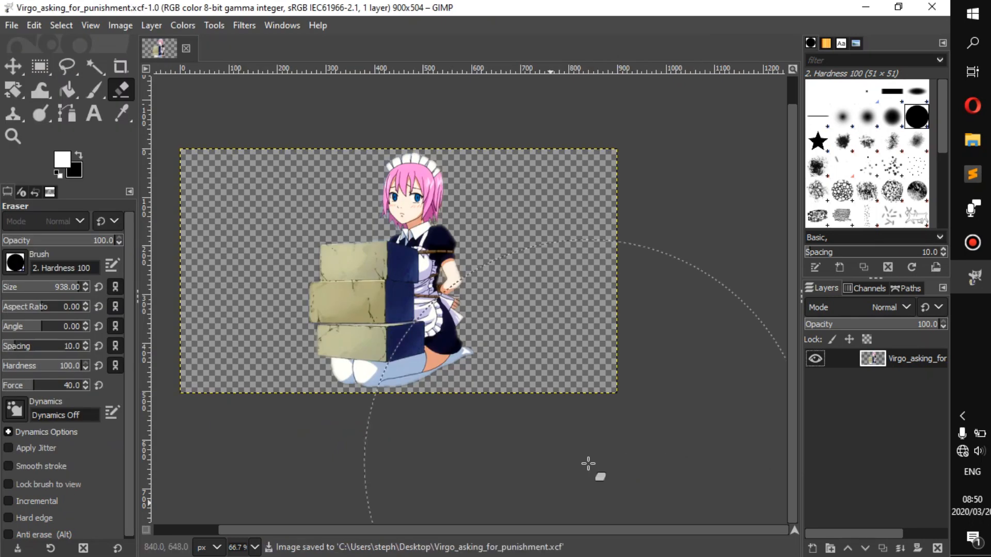
- Undo a trial erasure over the figure and switch to the Move tool
left_click(480, 310)
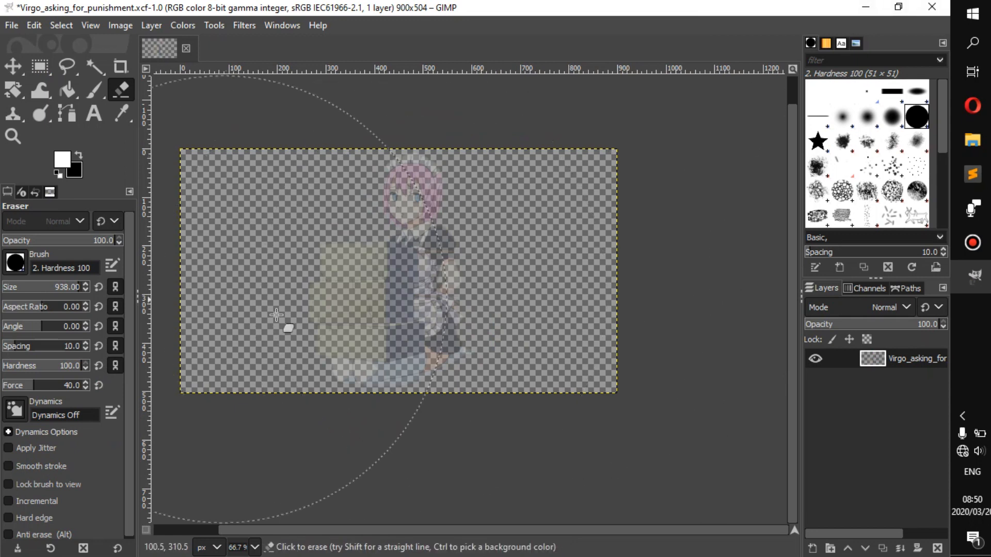
key("ctrl+z")
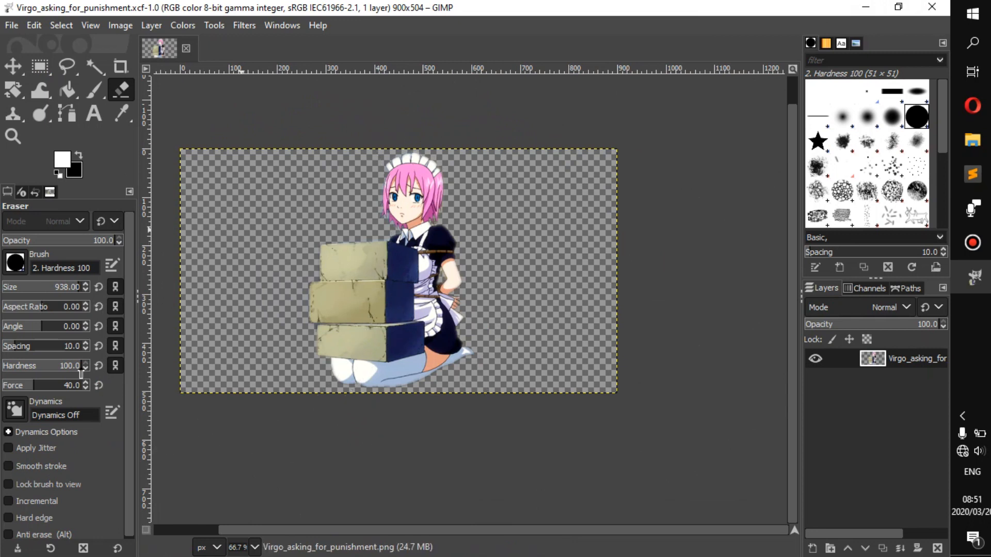
left_click(13, 66)
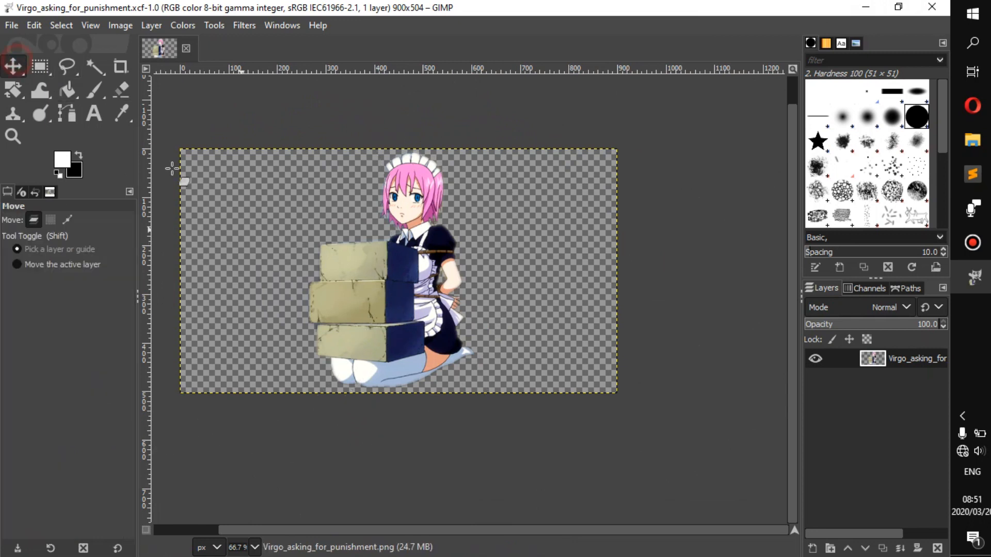
- Start exporting the image under a chosen name and set the Desktop as the destination folder
left_click(10, 27)
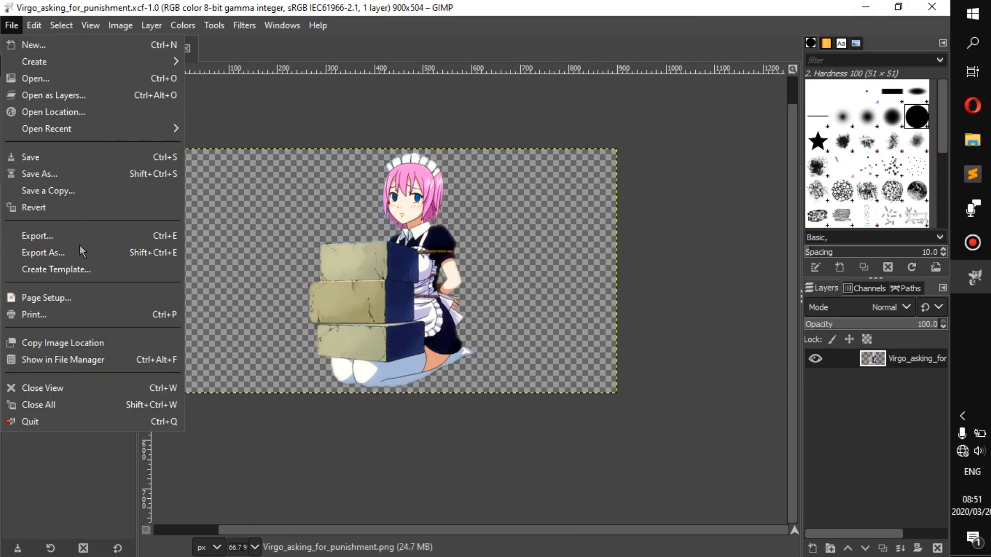
left_click(131, 254)
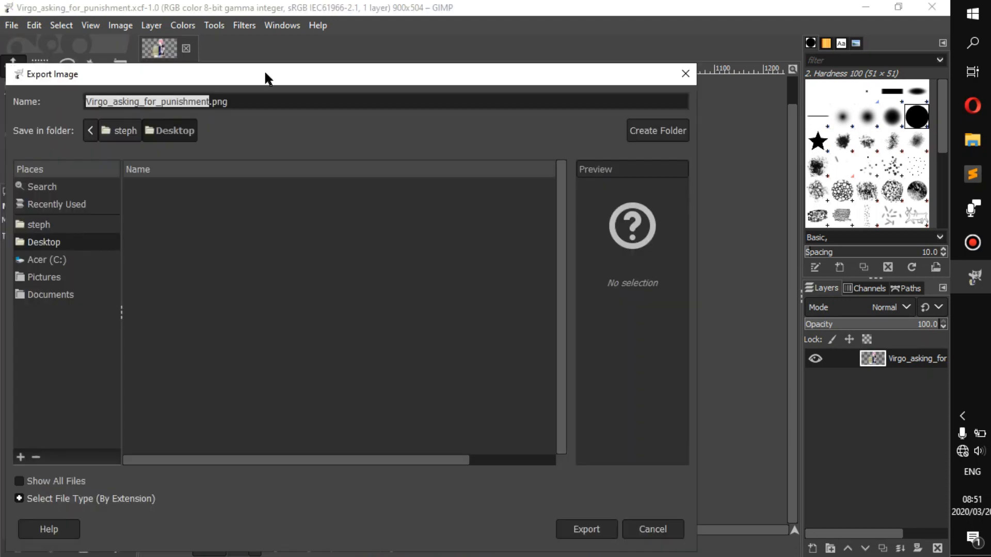
left_click_drag(266, 74, 329, 37)
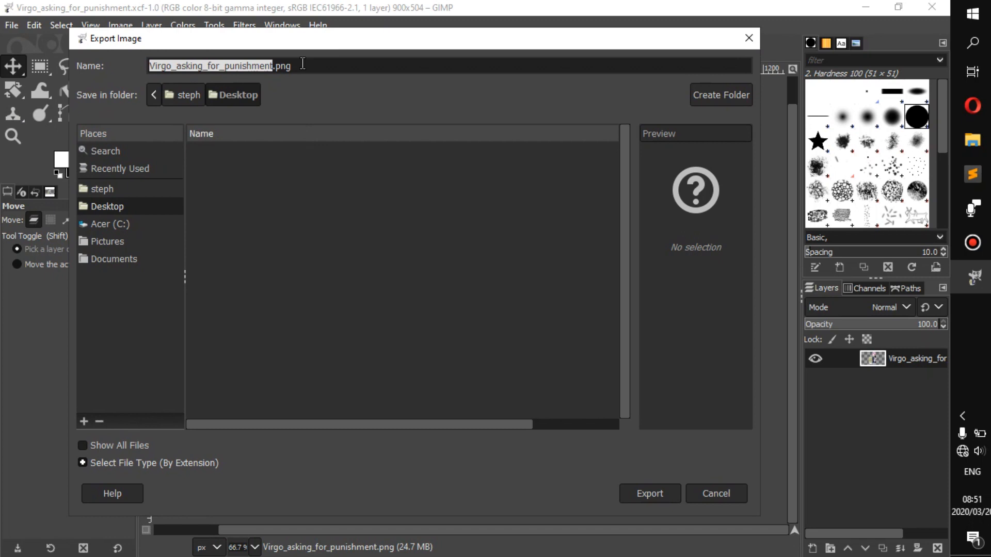
left_click(113, 240)
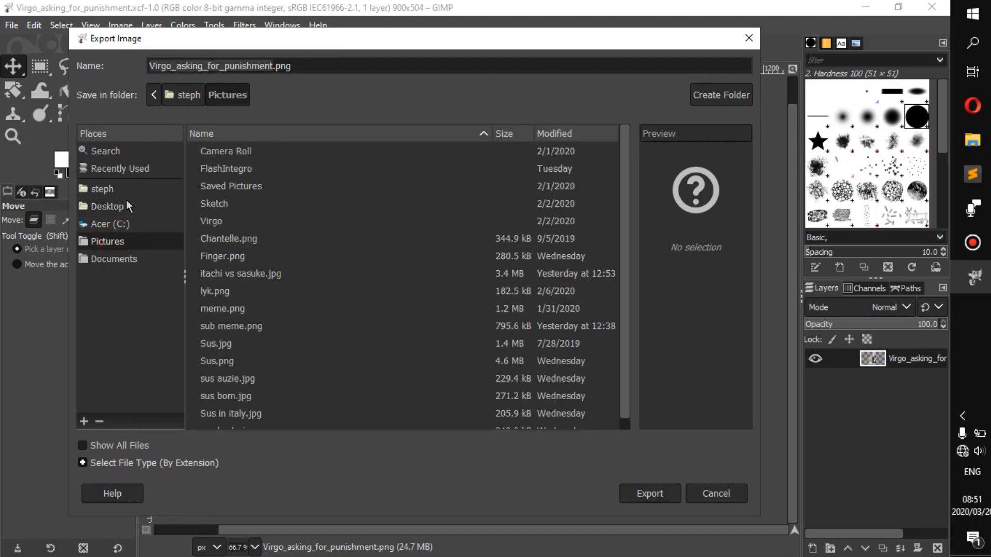
left_click(125, 206)
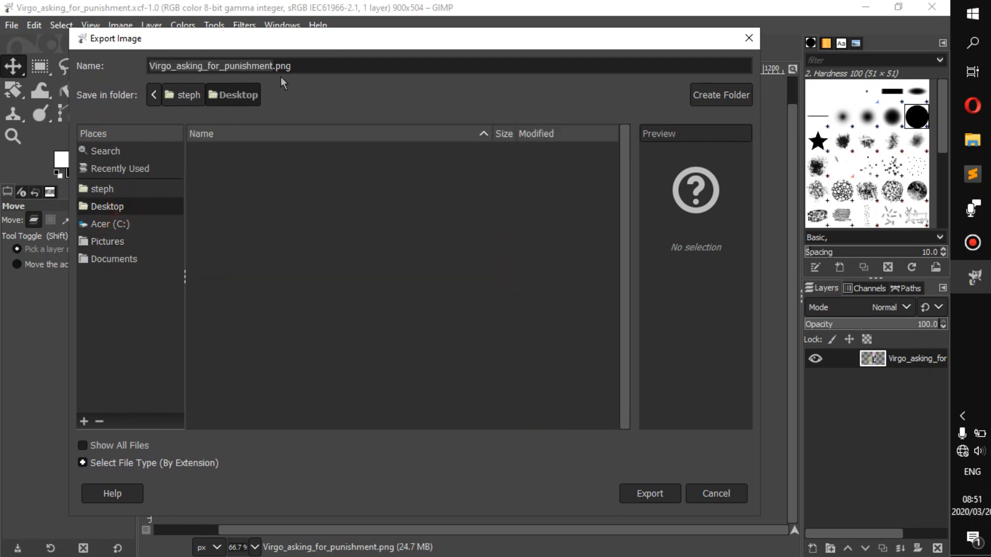
- Retype the extension so the file is named Virgo_asking_for_punishment.png, and export it with the preset PNG options
left_click(298, 65)
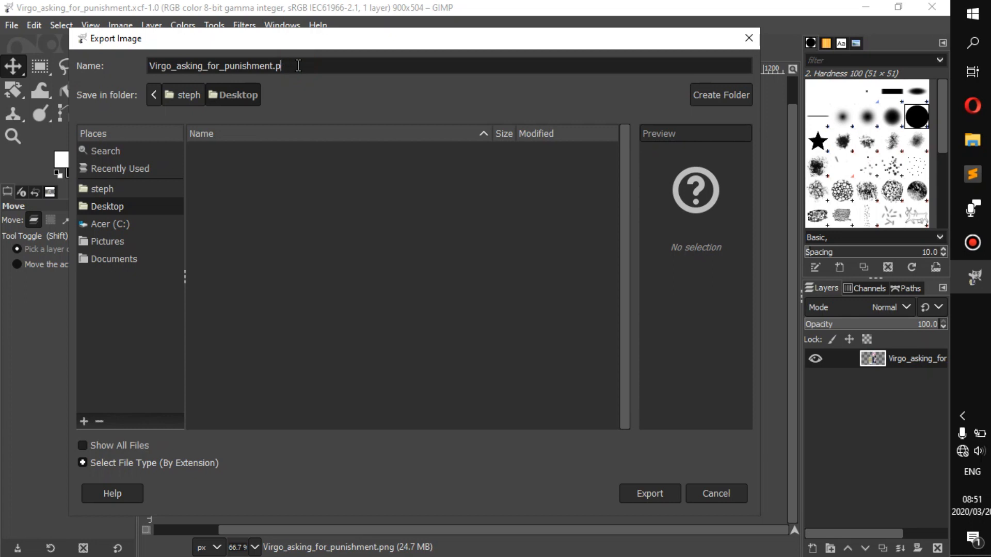
key("BackSpace")
type("jpg")
key("BackSpace")
type("p")
left_click_drag(385, 47, 466, 144)
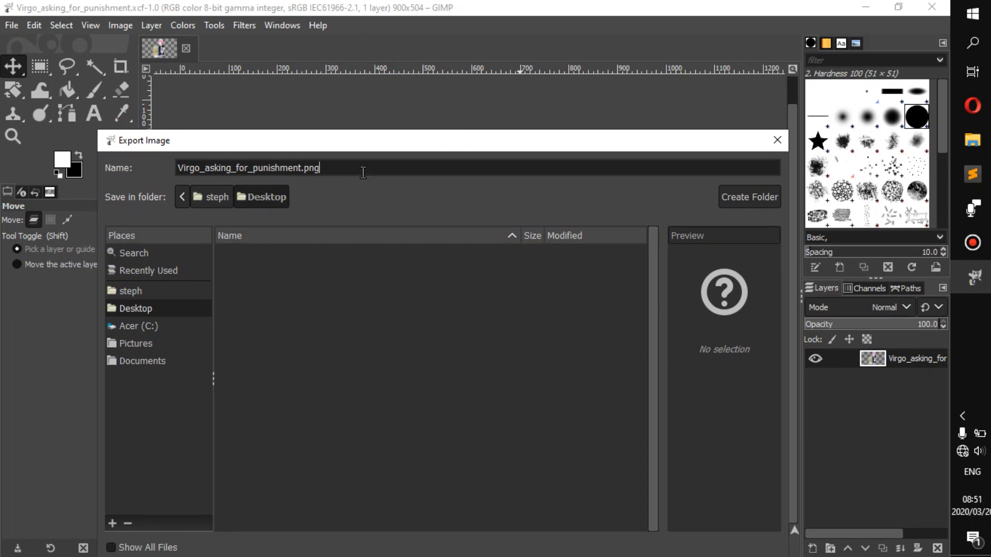
left_click_drag(381, 148, 368, 73)
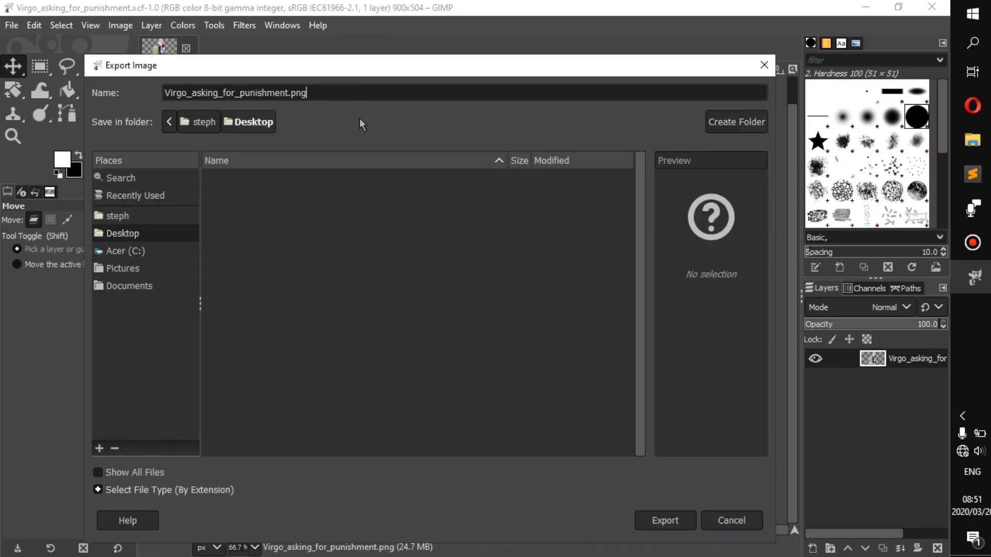
left_click(669, 524)
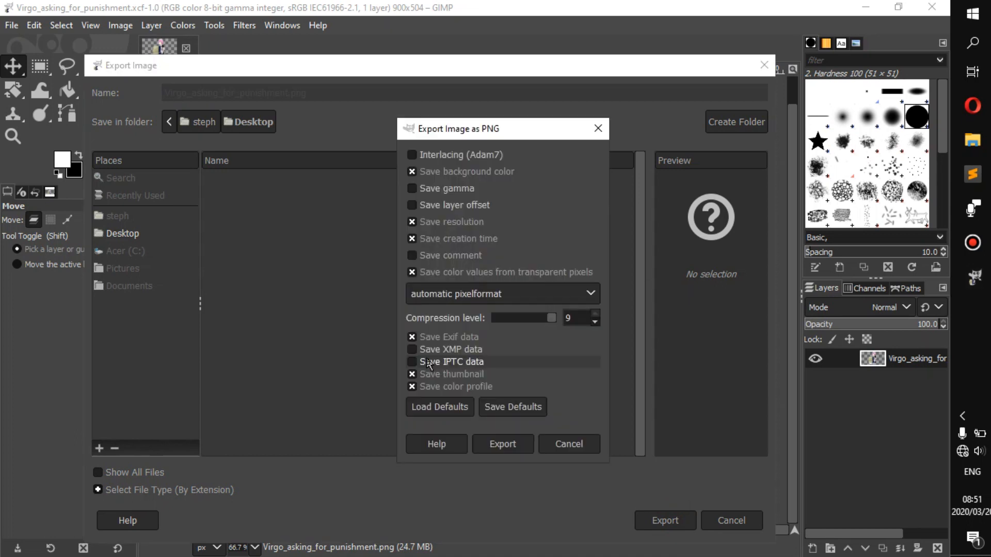
left_click(508, 447)
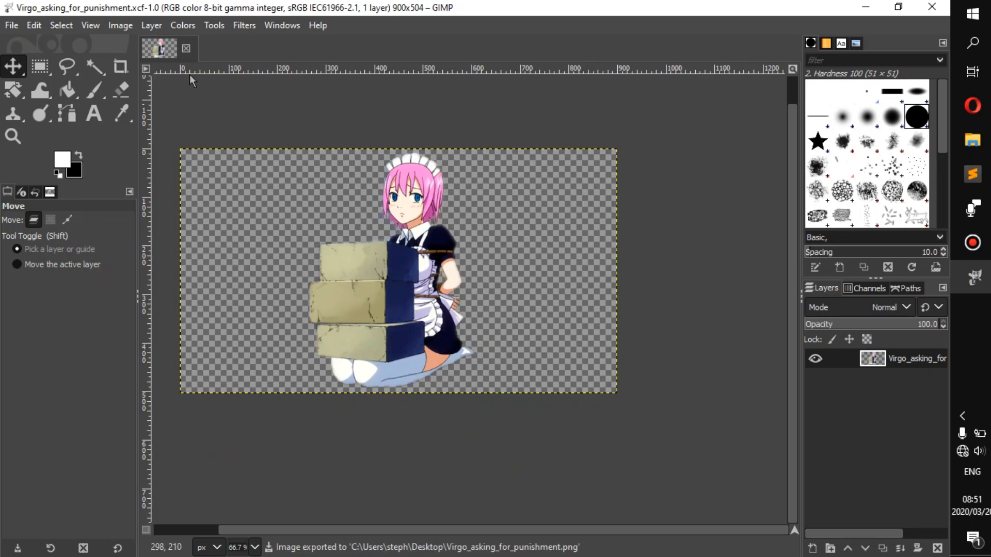
- Export the image to the Desktop as Virgo_asking_for_punishment.jpg with the preset JPEG options
left_click(8, 28)
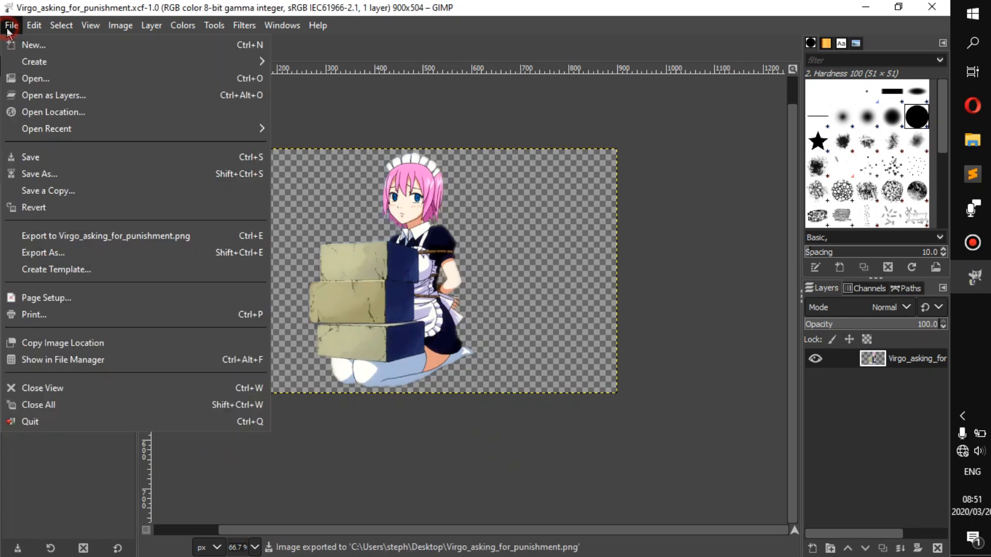
left_click(72, 250)
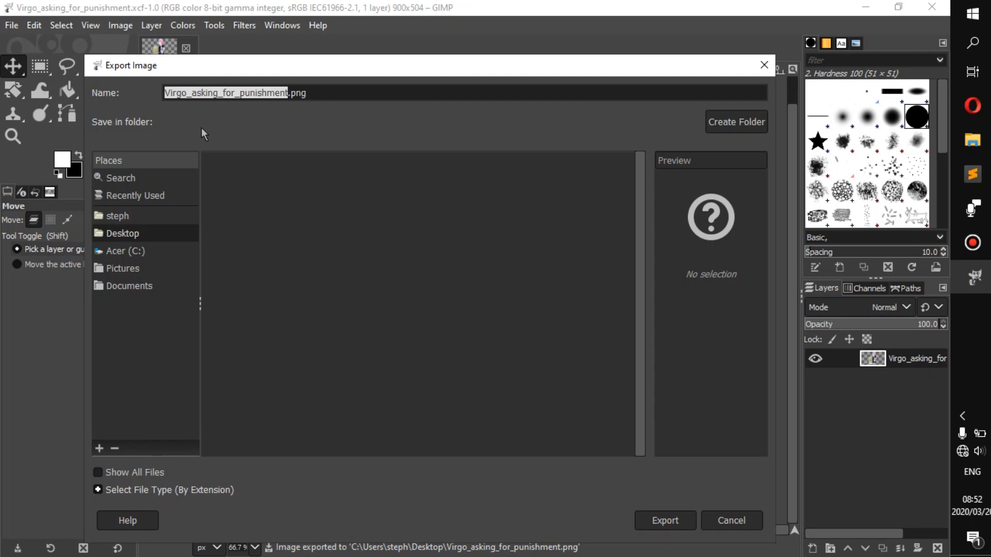
left_click(315, 90)
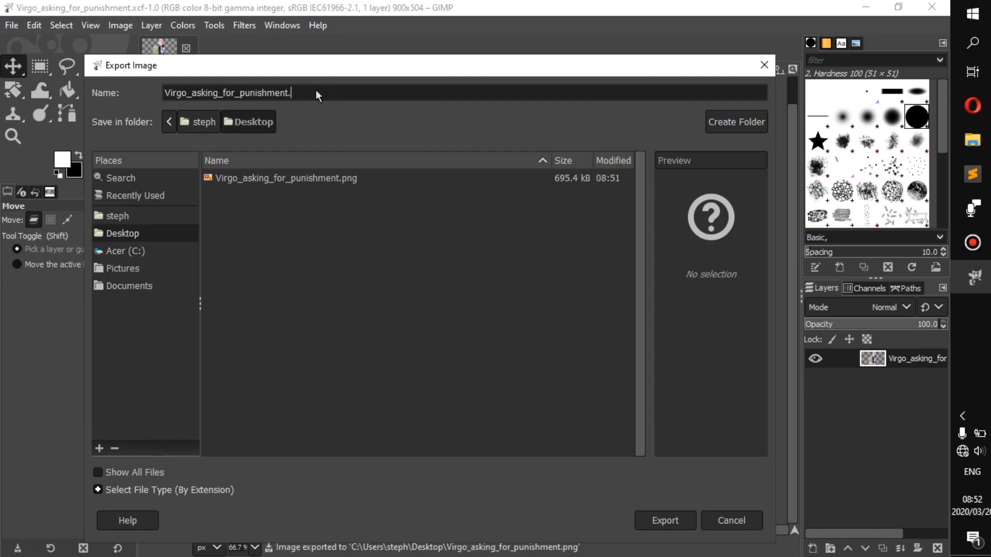
type("jpg")
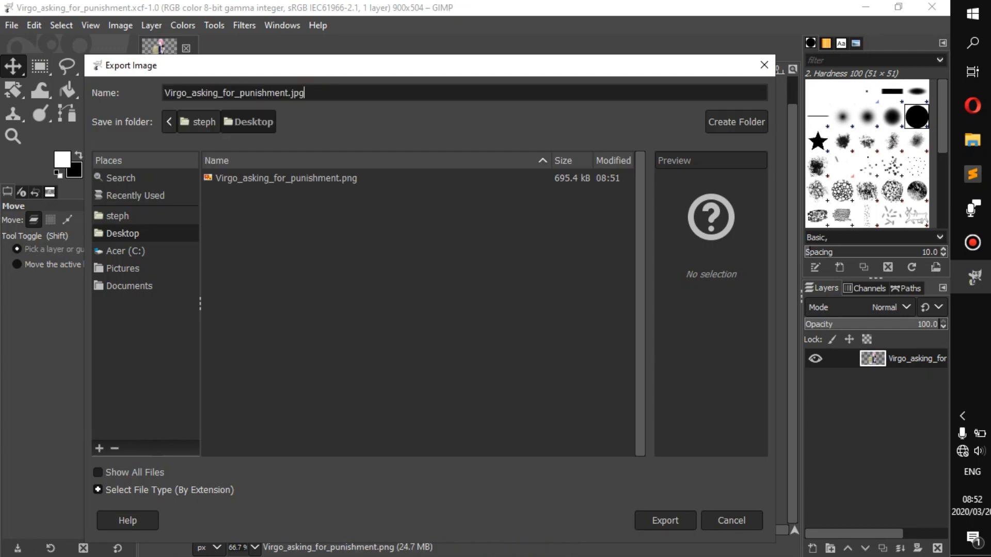
left_click(685, 523)
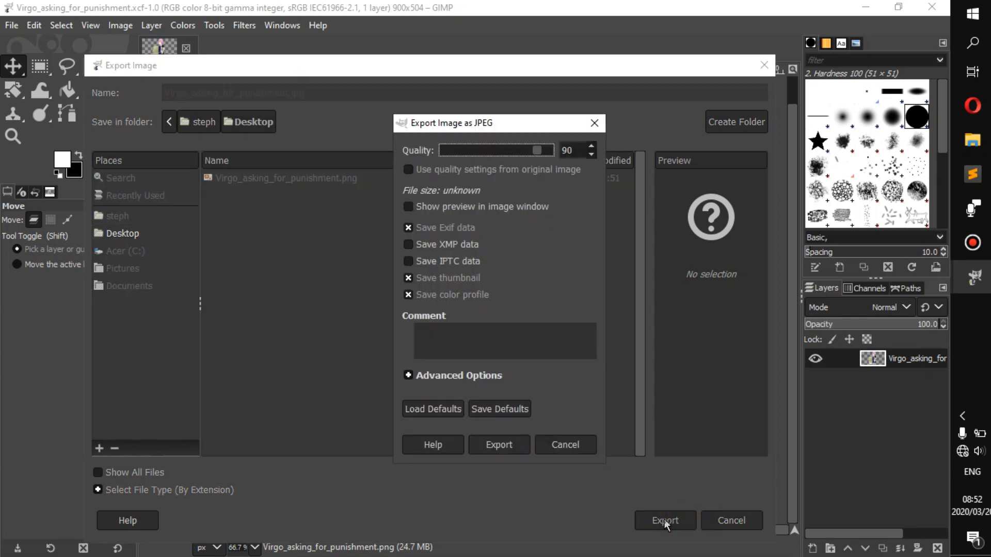
left_click(499, 444)
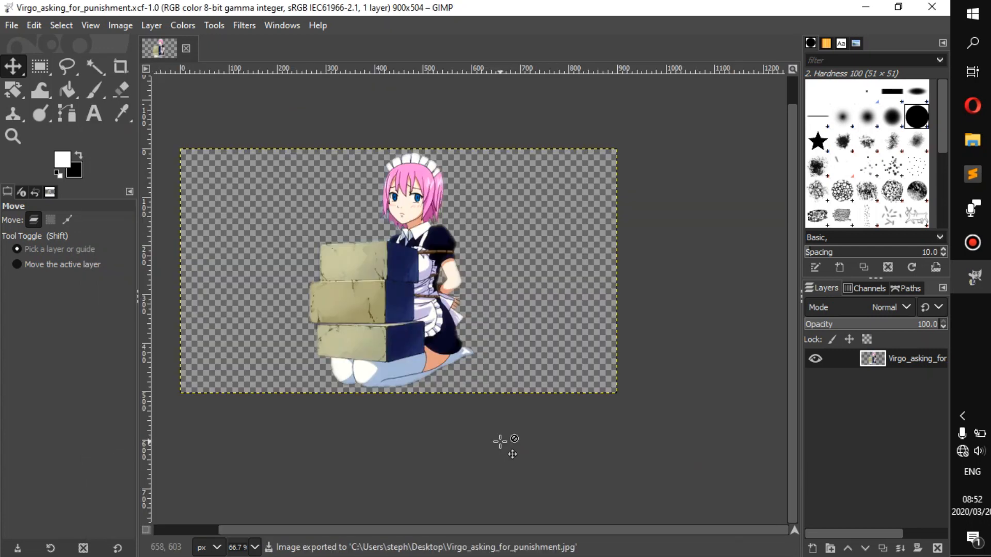
- Close GIMP and the Virgo folder window, and move the exported PNG beside the JPEG on the desktop
left_click(932, 6)
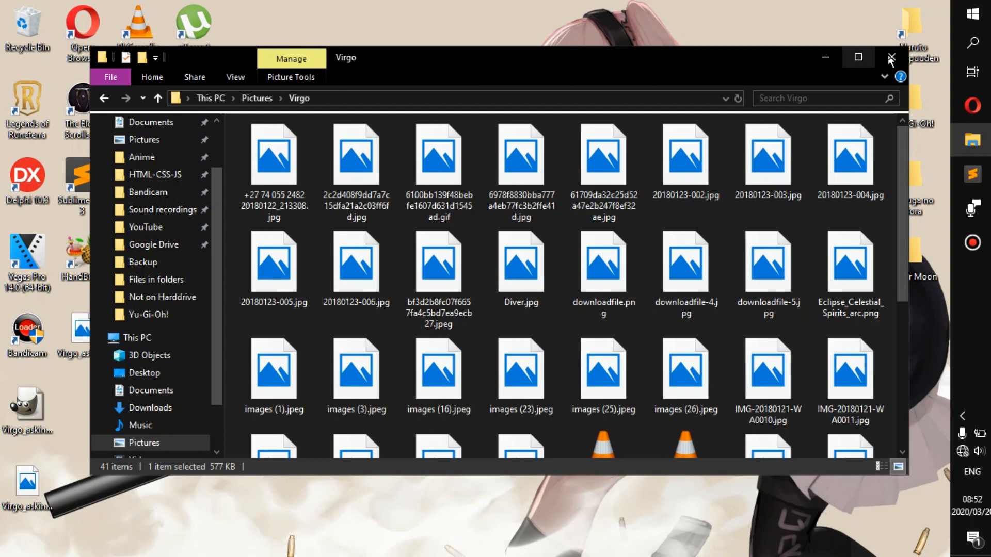
left_click(891, 58)
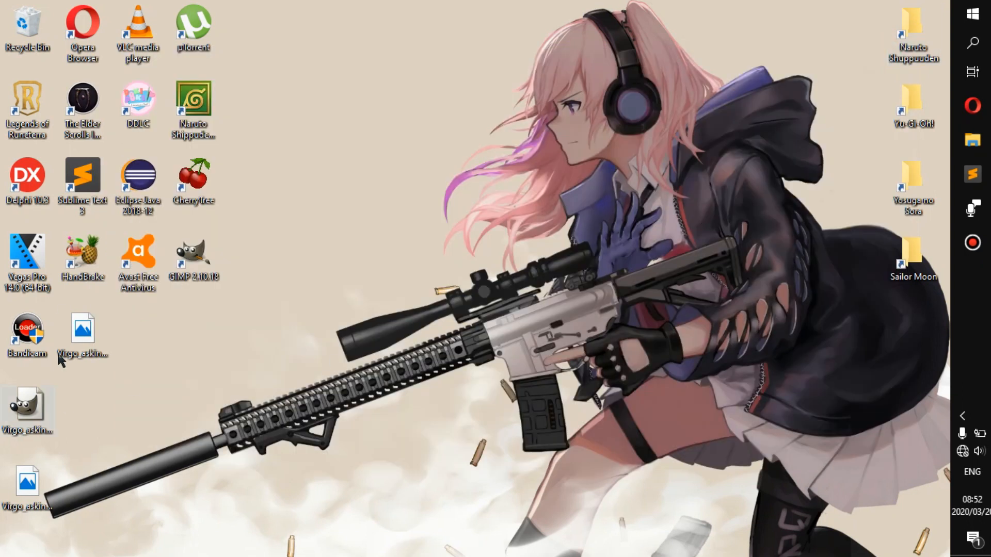
left_click_drag(28, 483, 151, 360)
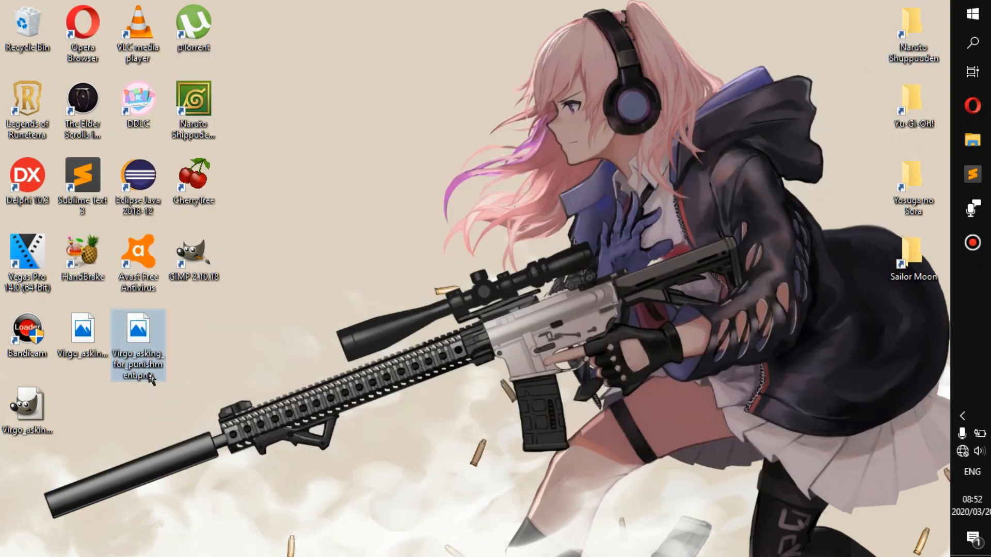
- View the exported PNG and JPEG copies one after the other in Photos to compare their backgrounds
double_click(135, 338)
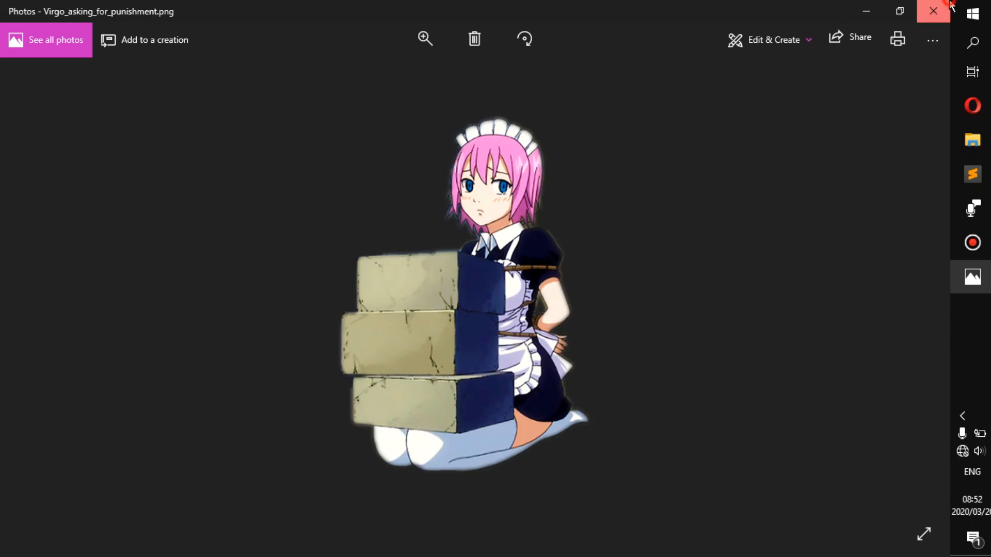
left_click(933, 11)
left_click(84, 343)
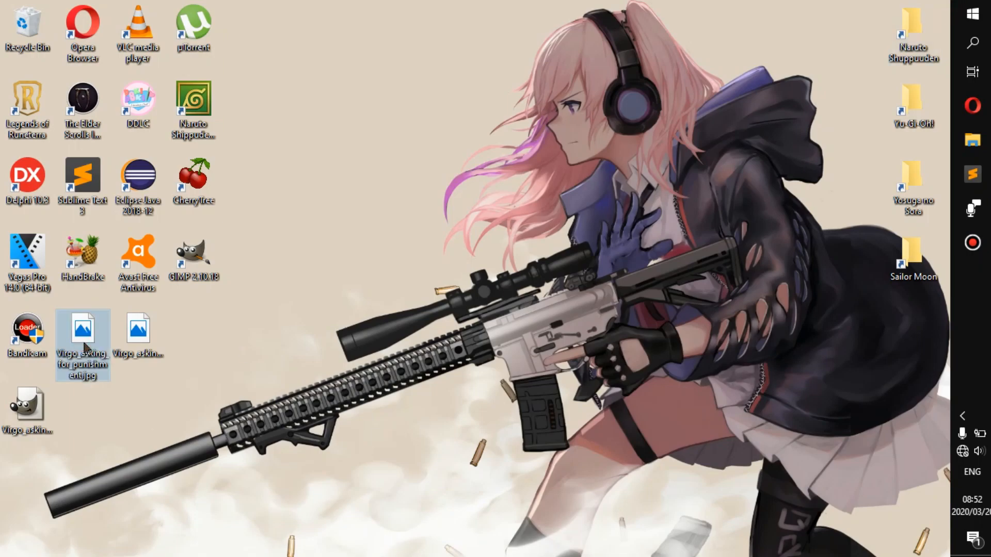
double_click(84, 343)
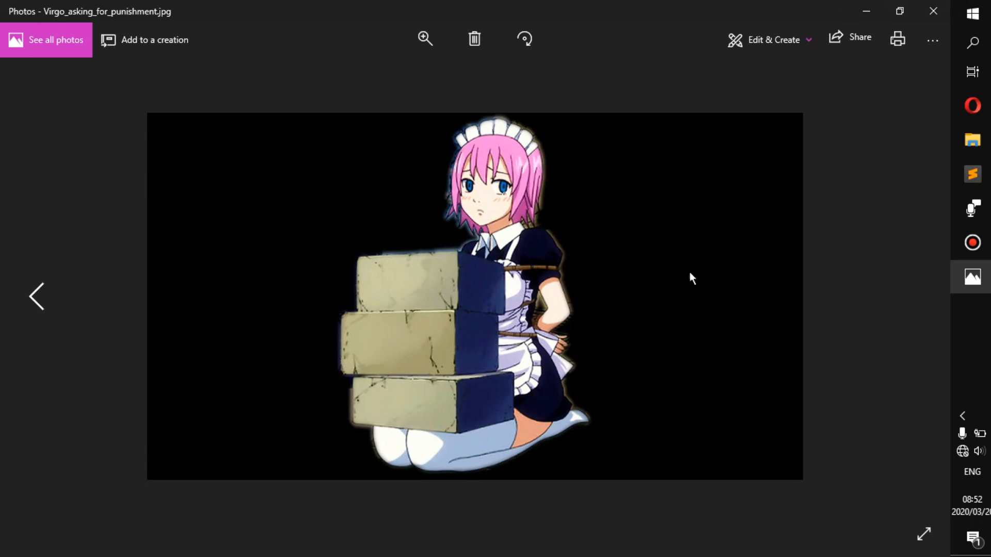
left_click(932, 11)
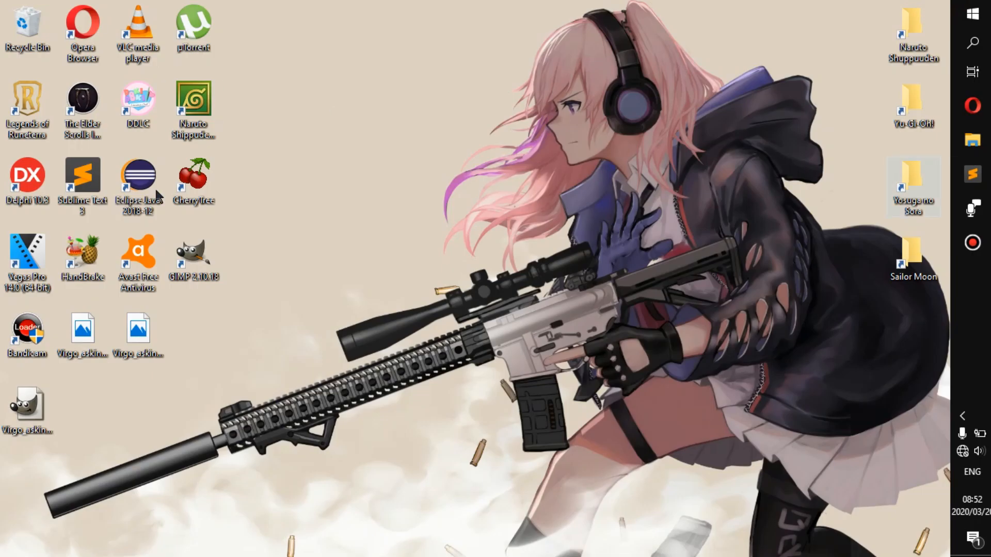
- Relaunch GIMP and open itachi vs sasuke.jpg in it from the Pictures folder
double_click(202, 256)
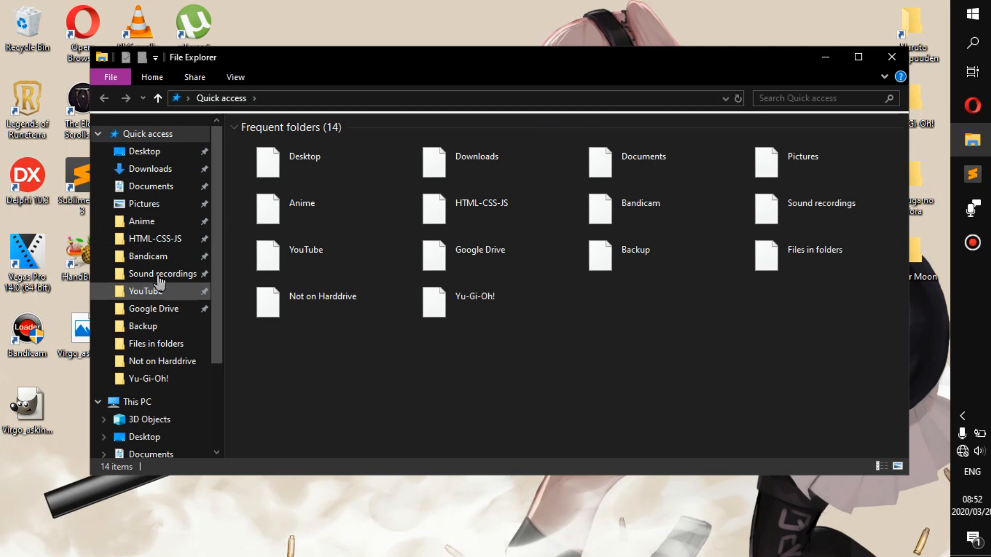
left_click(150, 204)
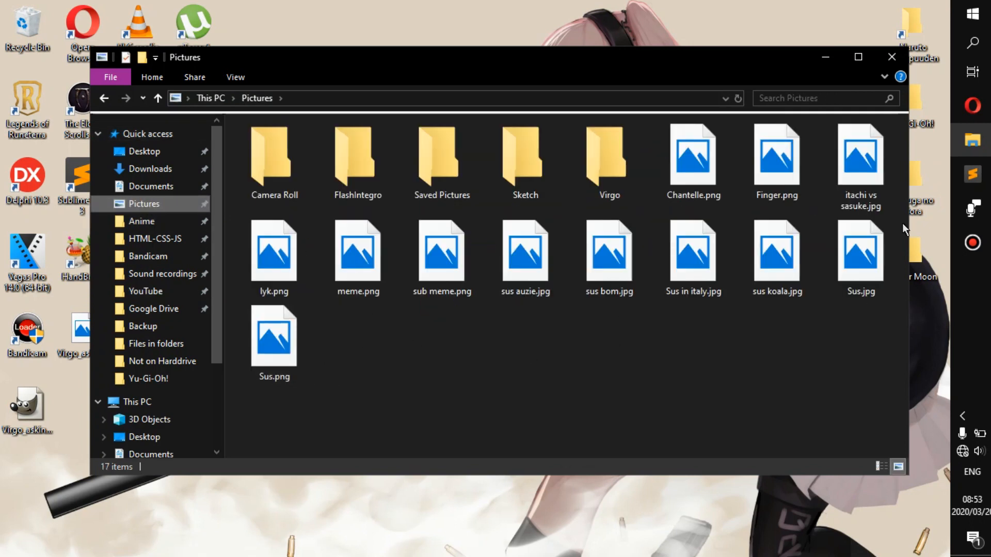
left_click(860, 162)
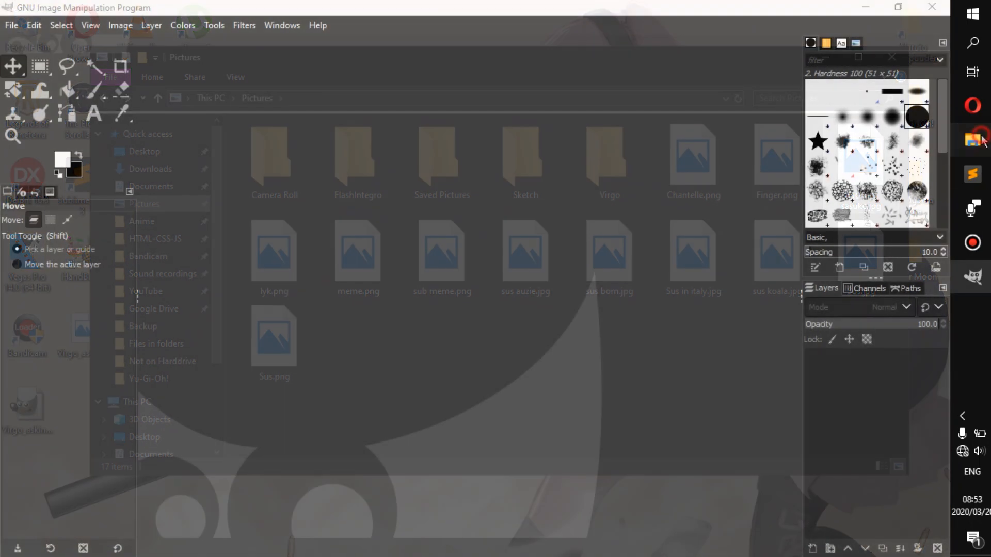
left_click(980, 138)
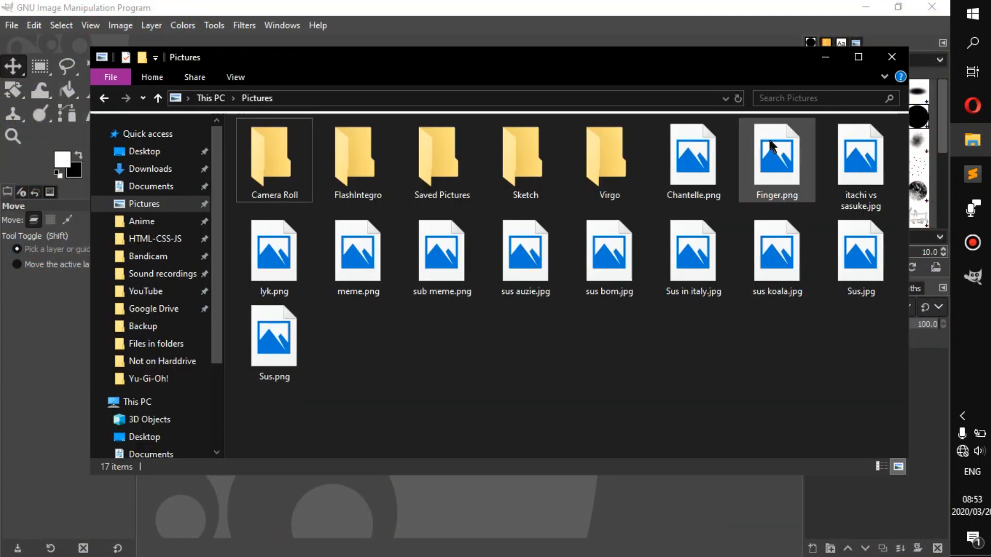
left_click_drag(860, 160, 413, 340)
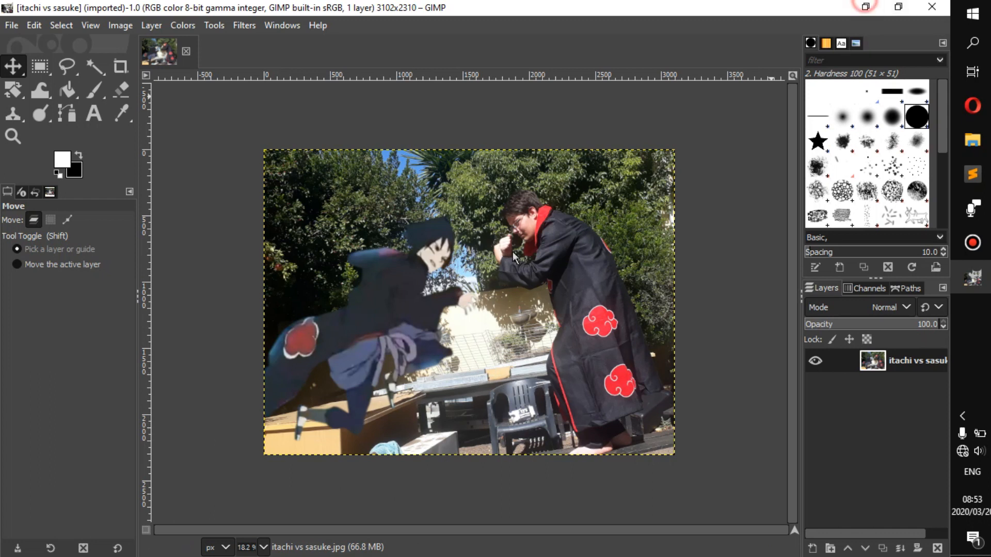
- Add Virgo_asking_for_punishment.png from the desktop as a layer, converting it to the built-in sRGB profile, and raise it above the photo layer
left_click(865, 7)
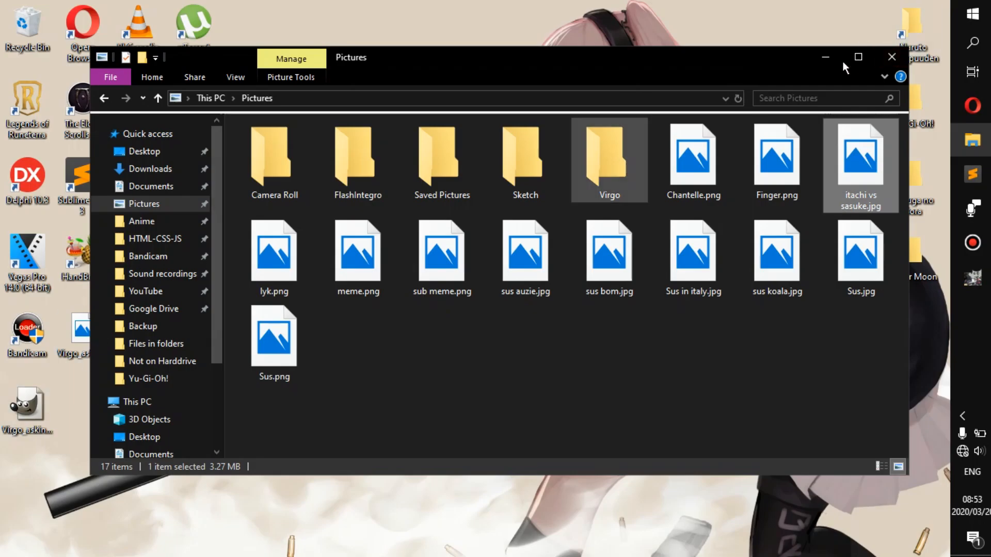
left_click(891, 57)
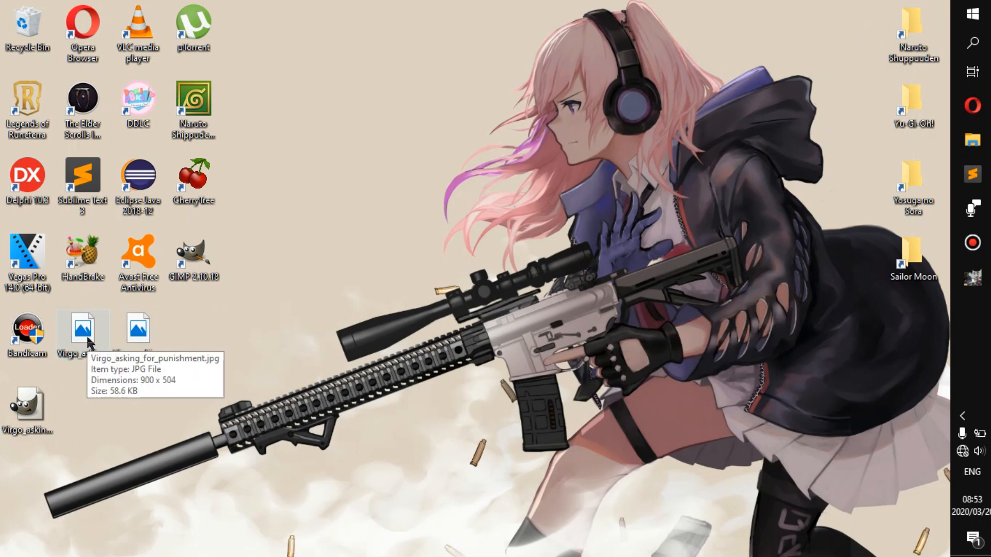
left_click_drag(139, 333, 288, 422)
key("alt+Tab")
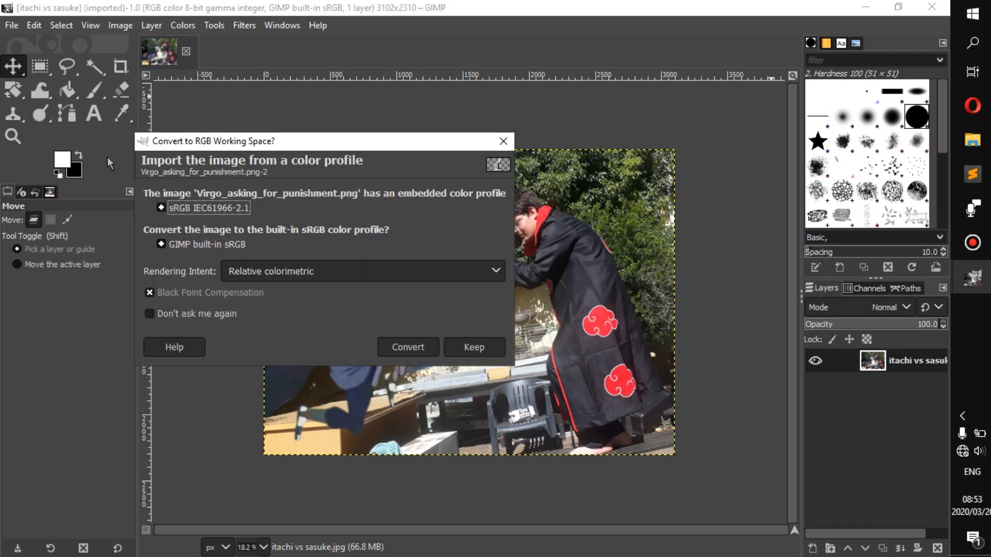
left_click(423, 347)
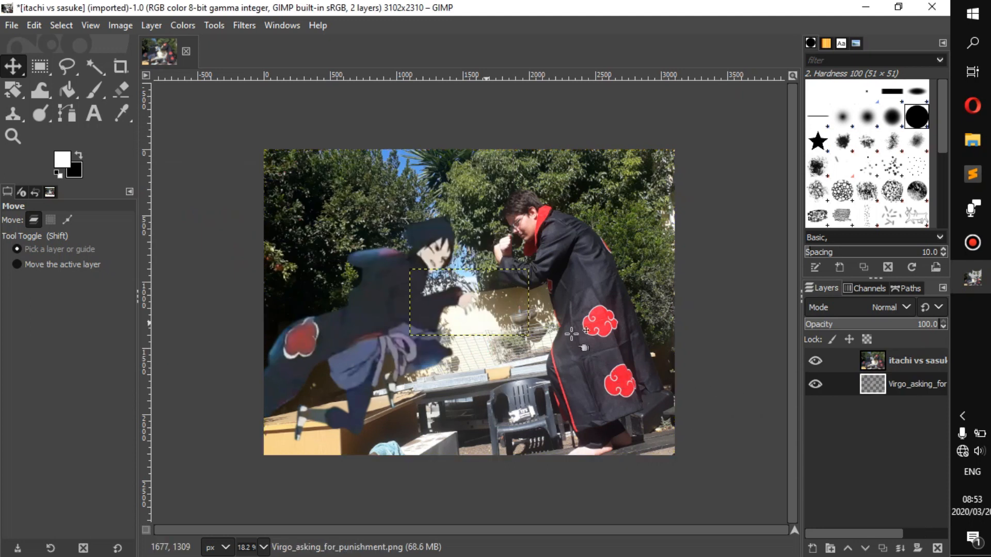
left_click_drag(923, 391, 923, 363)
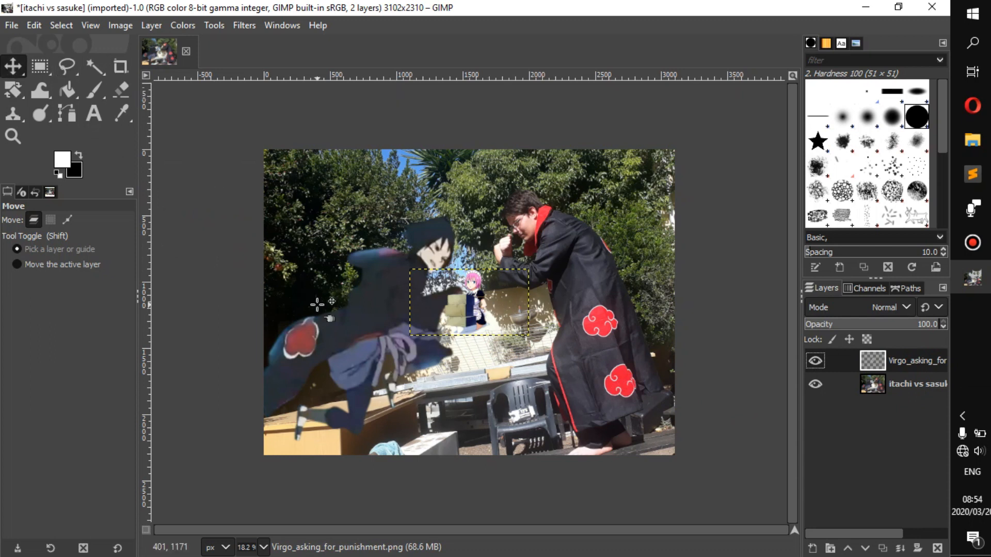
- Enlarge the kneeling figure's layer proportionally to about 1869 × 1047 px with the Scale tool
key("shift+s")
left_click(496, 346)
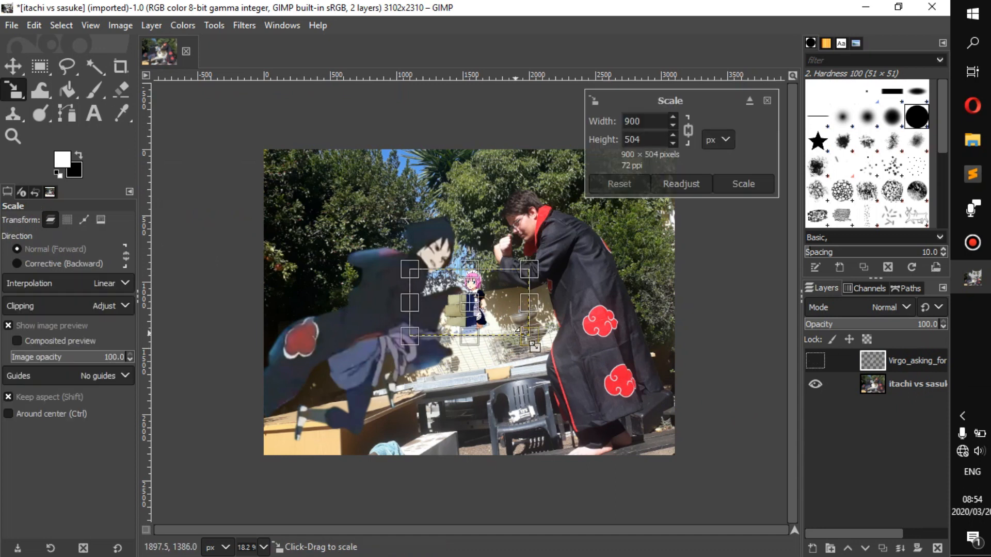
left_click_drag(537, 351, 665, 422)
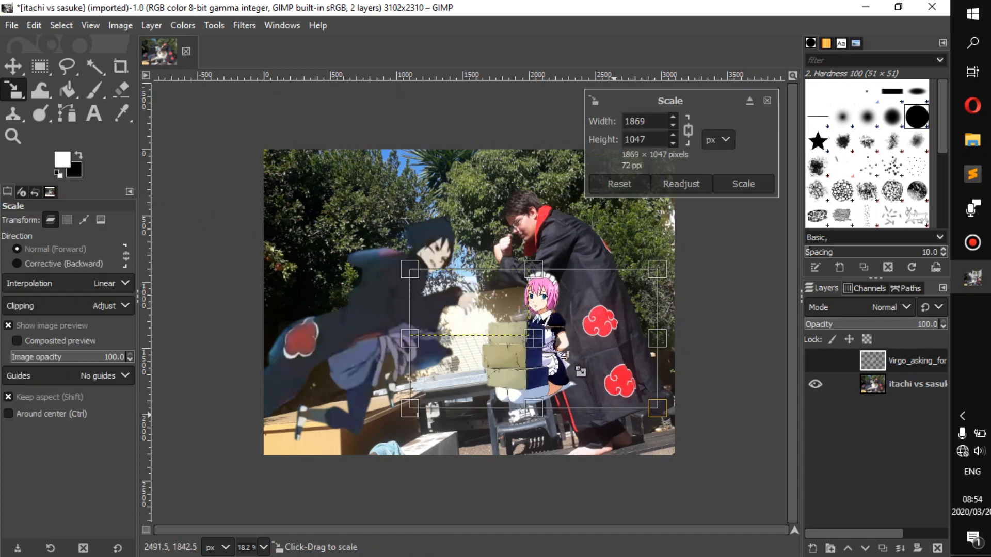
left_click(216, 25)
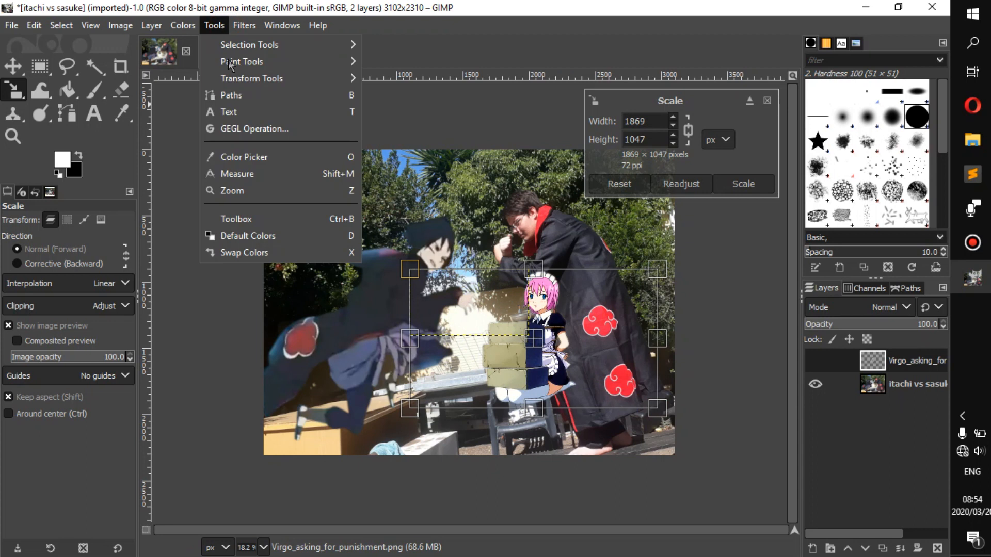
mouse_move(304, 83)
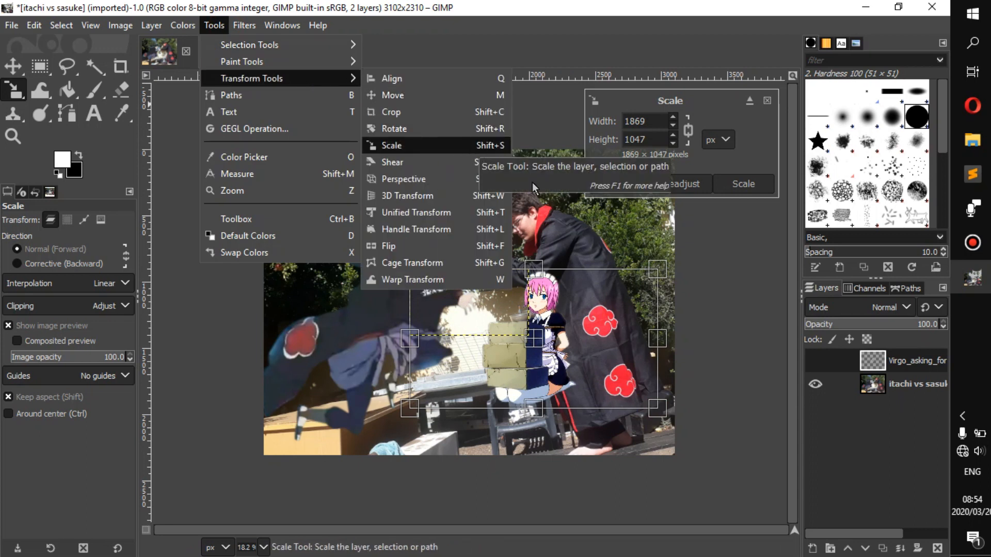
left_click(533, 342)
- Position the figure low in the photo between the two people, enlarge it slightly more, and apply the scaling
left_click_drag(530, 340, 473, 313)
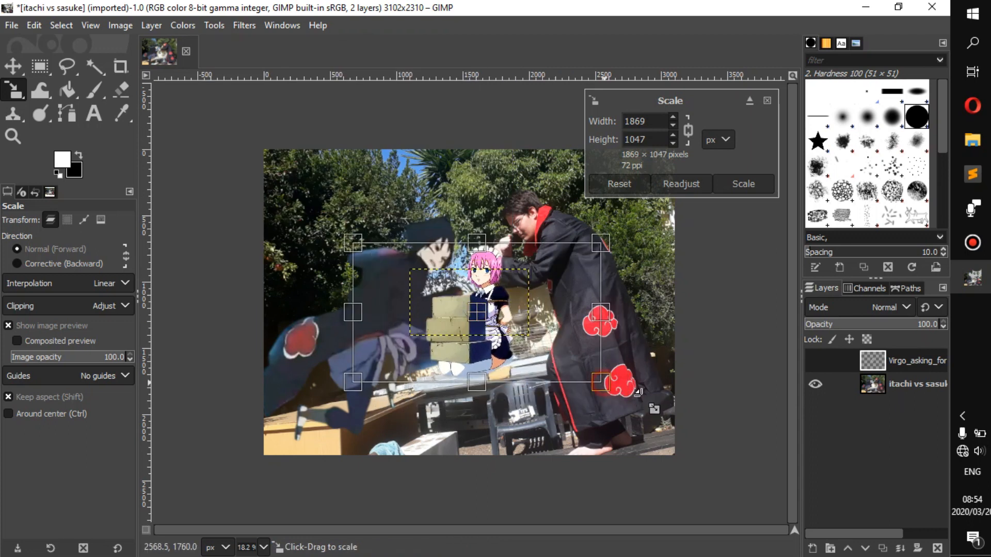
left_click_drag(611, 393, 640, 408)
left_click_drag(494, 321, 496, 374)
key("Return")
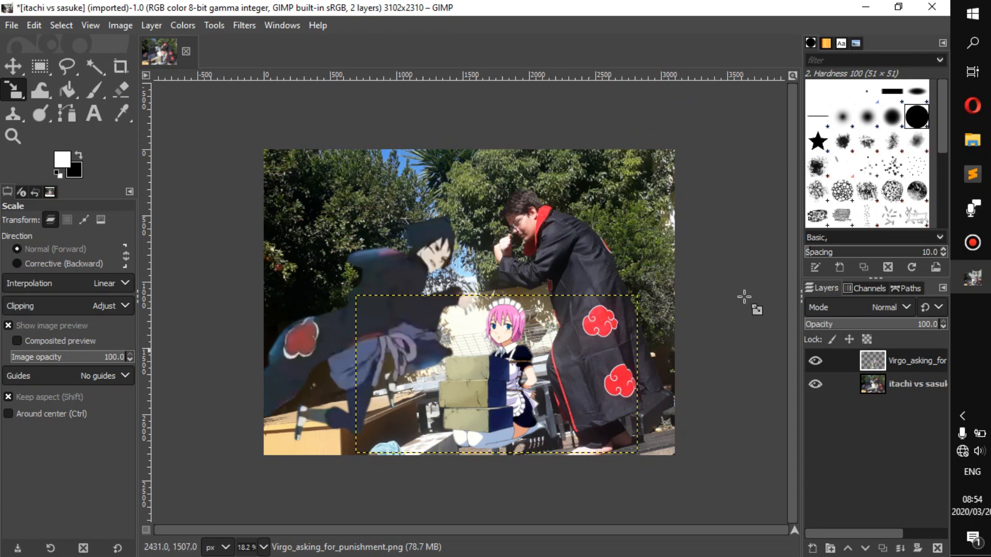
- Add Virgo_asking_for_punishment.jpg from the desktop to the photo as another layer, keeping its embedded color profile
left_click(860, 7)
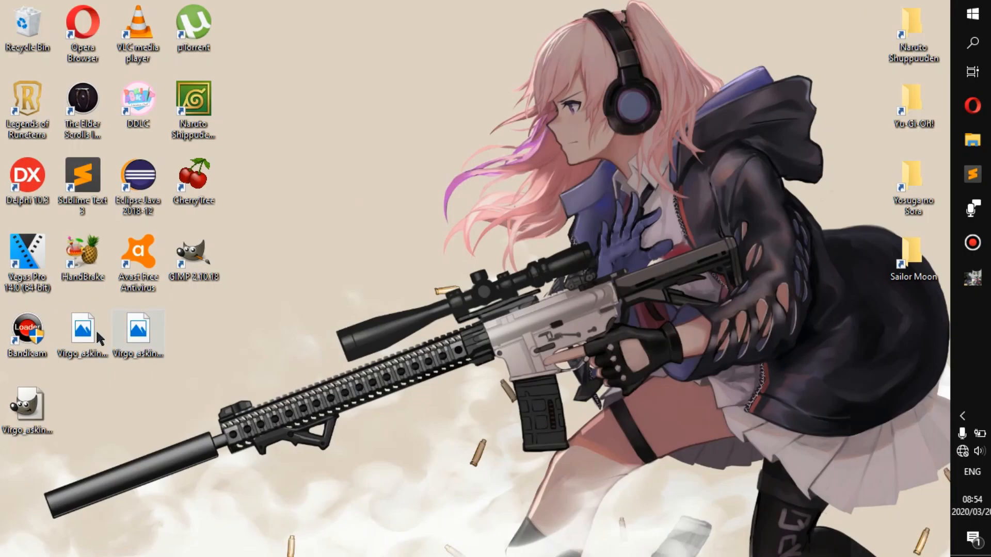
left_click_drag(95, 333, 643, 462)
key("alt+Tab")
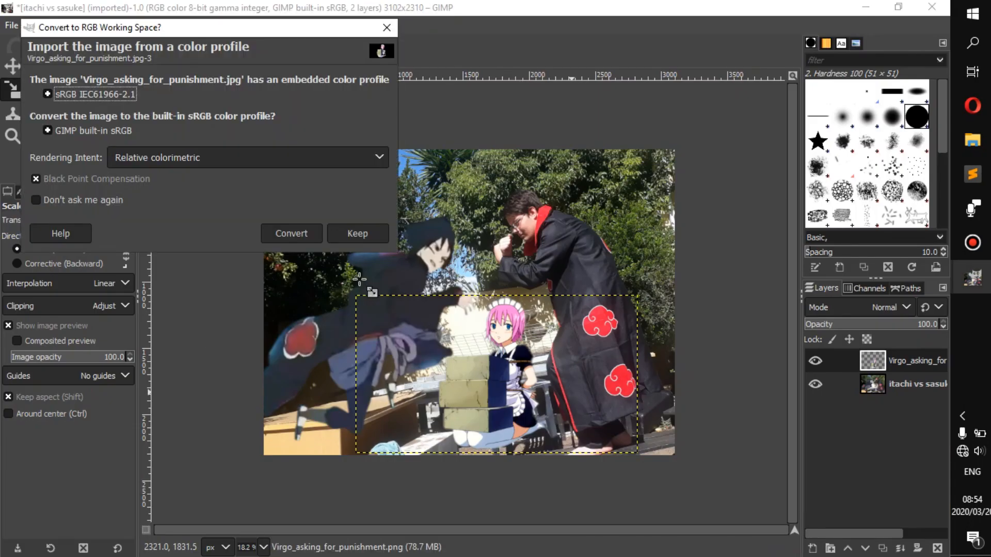
left_click(357, 233)
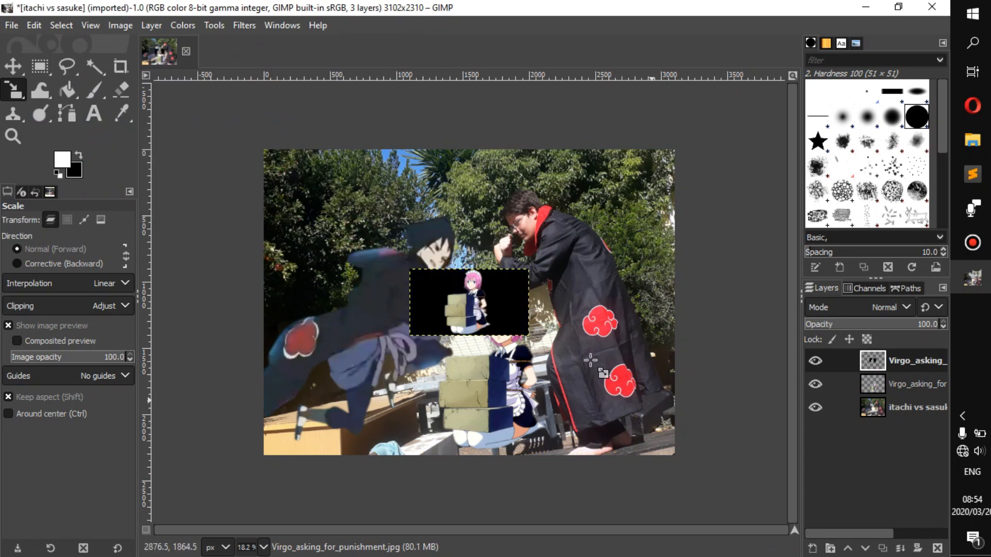
- Try the JPEG layer at several spots over the photo without resizing it, and delete that layer
left_click(493, 302)
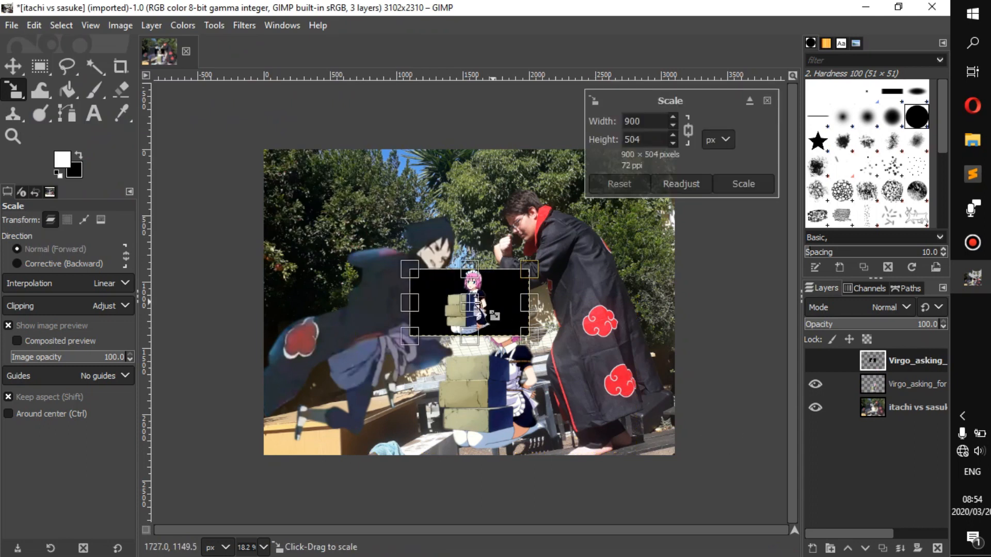
left_click_drag(493, 302, 341, 201)
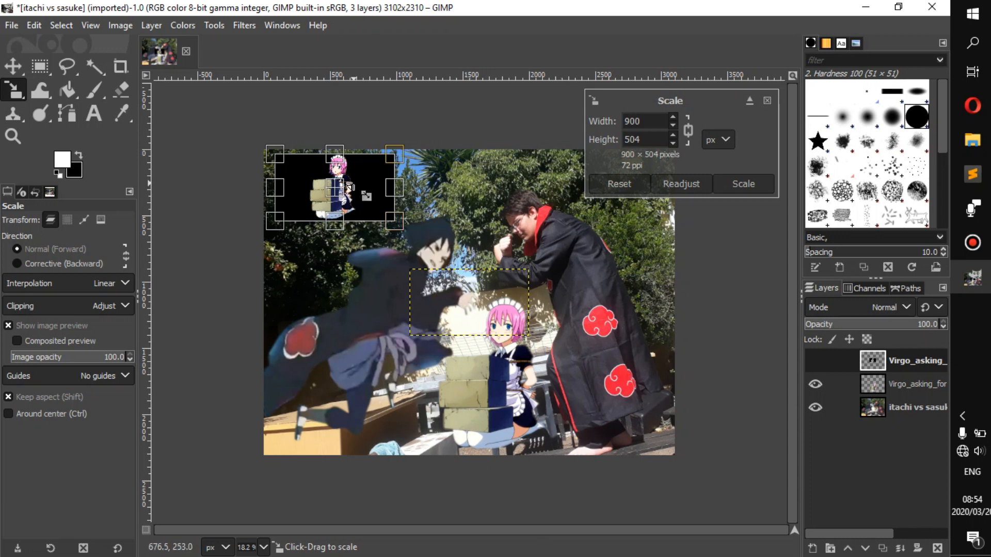
left_click_drag(338, 185, 591, 384)
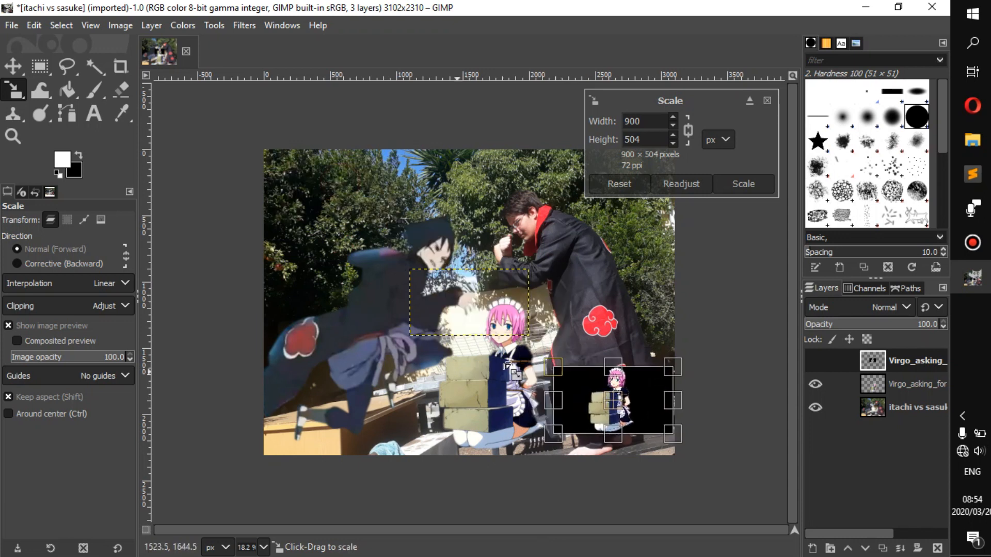
left_click_drag(613, 406, 407, 410)
right_click(925, 361)
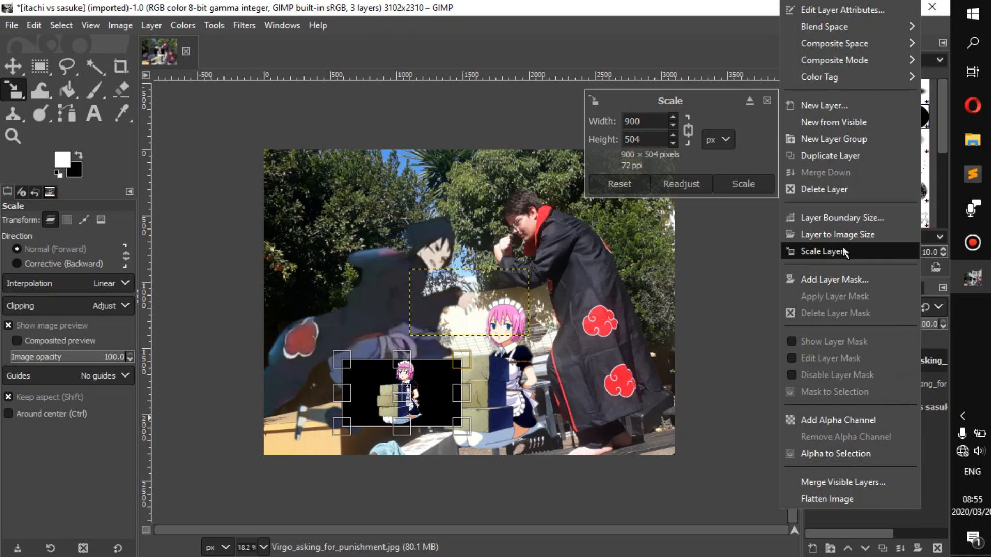
left_click(836, 190)
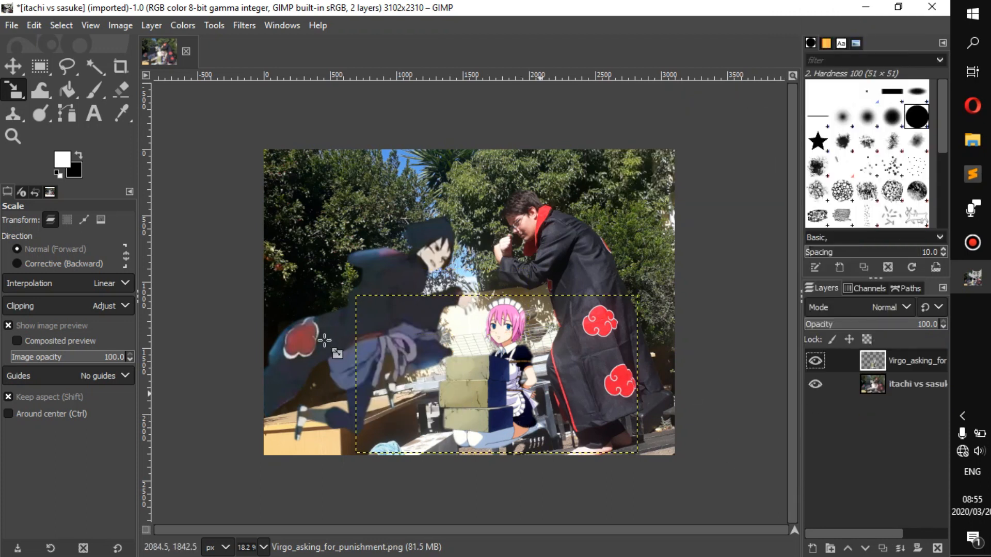